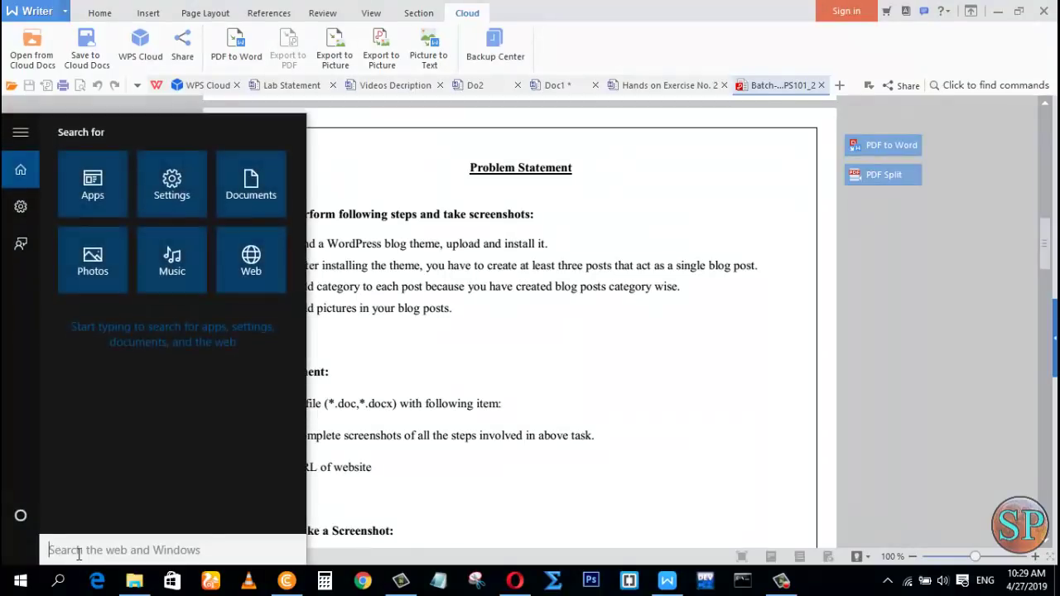
Step: Open Paint and paste the copied screenshot of the Problem Statement page onto the blank canvas
text(pa)
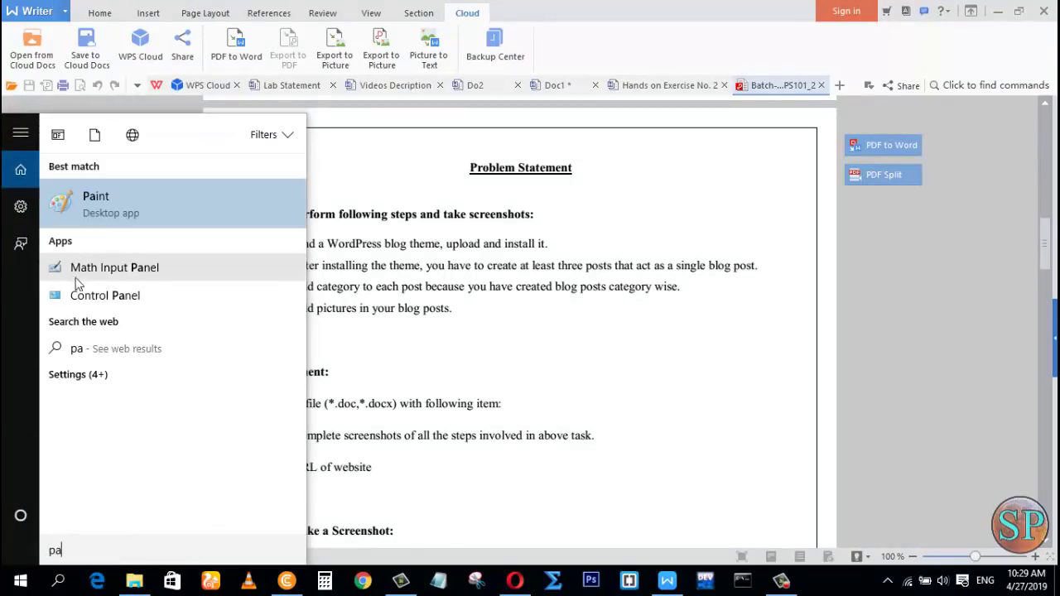
click(154, 225)
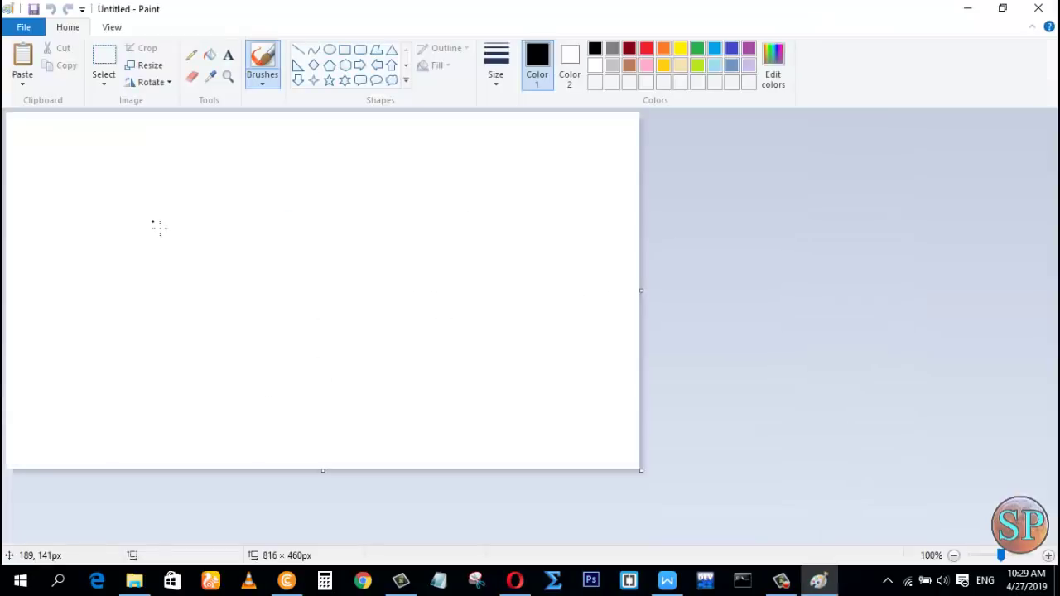
click(973, 8)
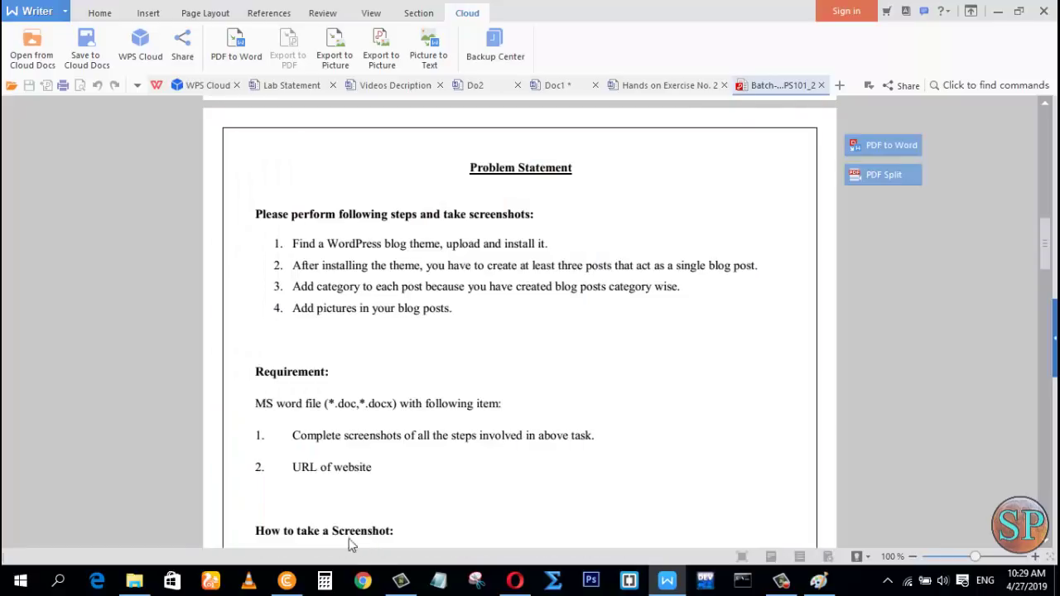
click(817, 580)
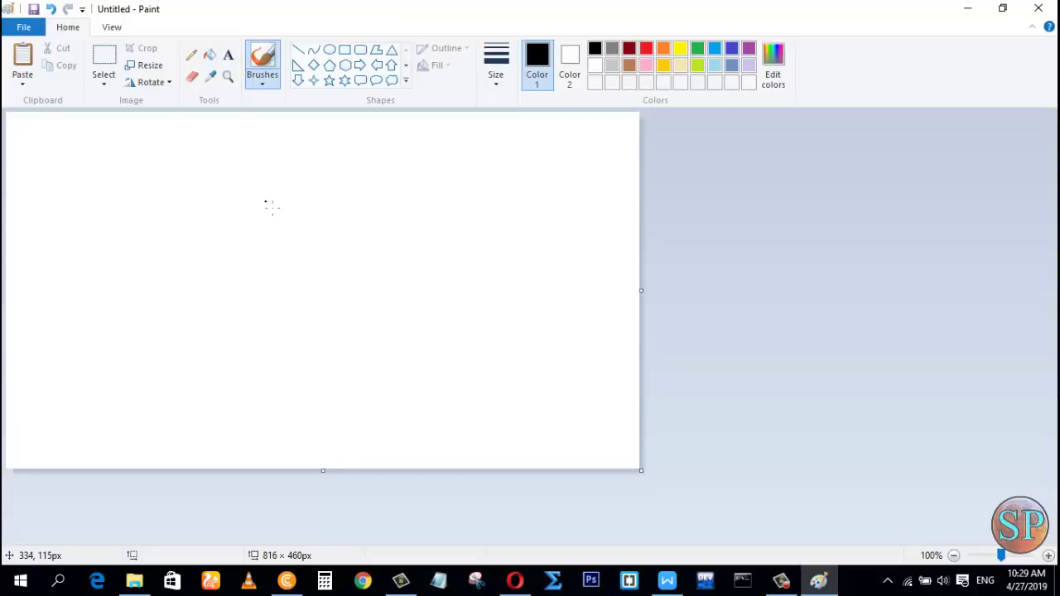
key(ctrl+v)
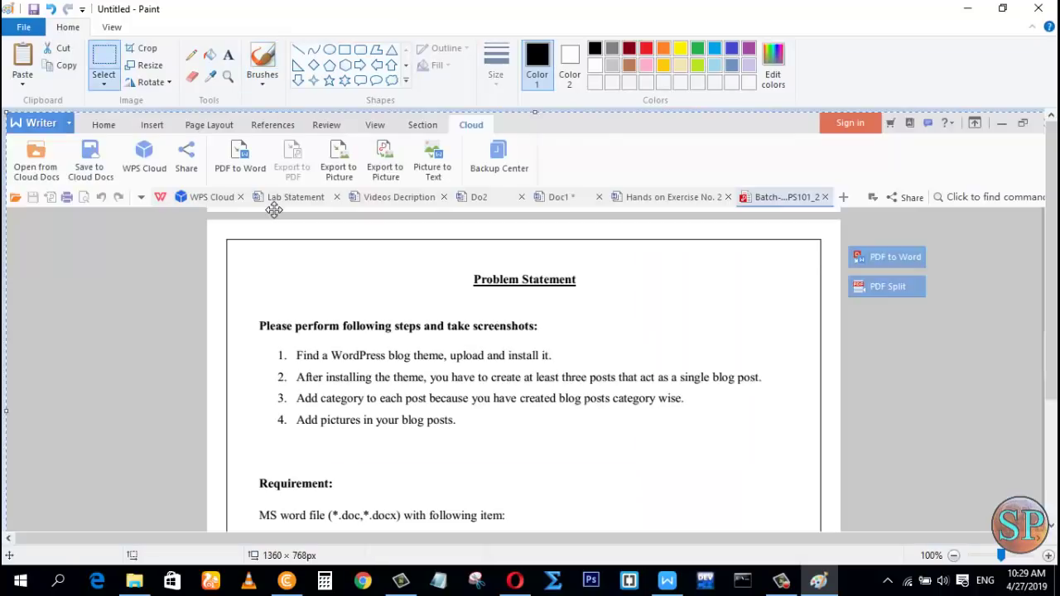
scroll(327, 211, down, 3)
scroll(329, 210, up, 2)
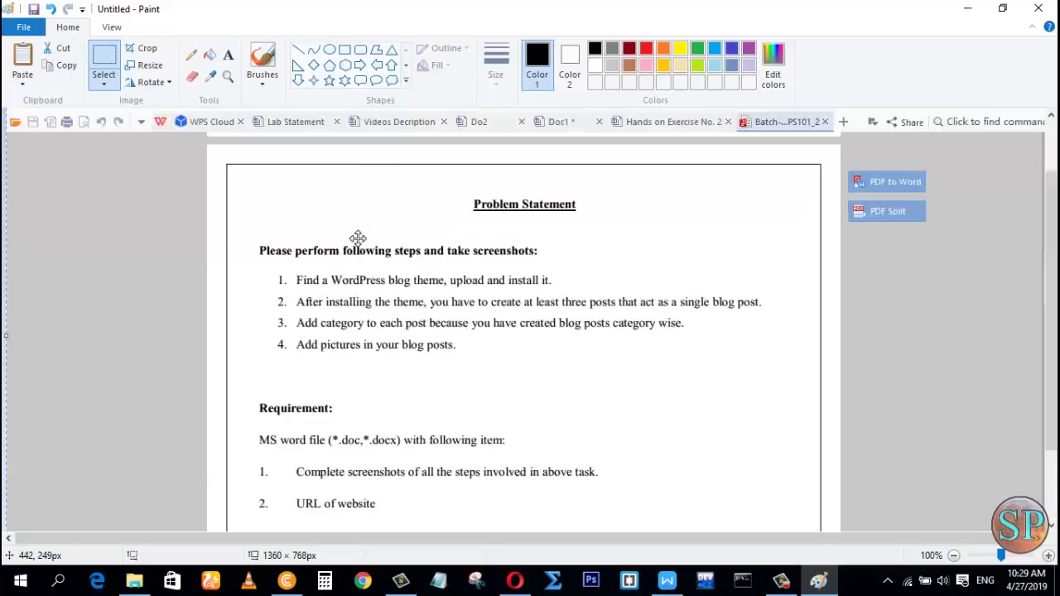
scroll(356, 237, up, 1)
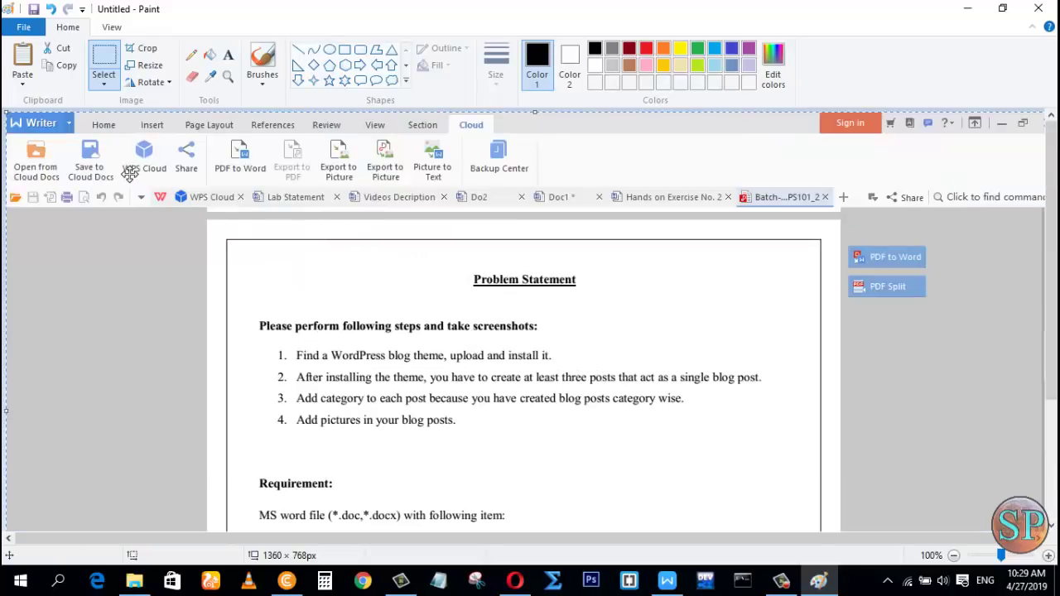
Step: Start saving the pasted picture on the Desktop under the name 1, cancel the save, and close Paint without saving
key(ctrl+s)
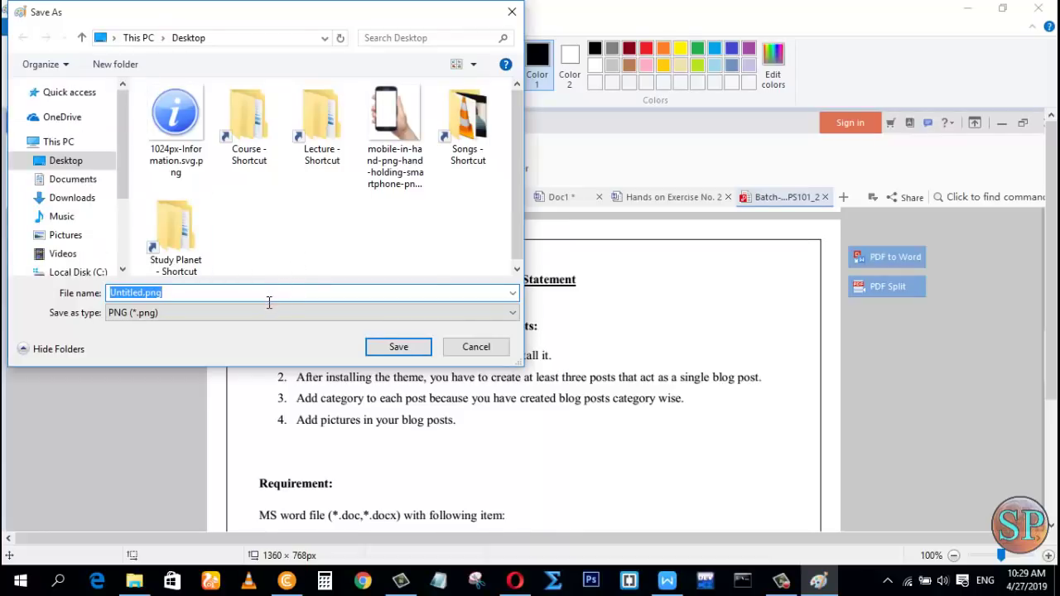
text(1)
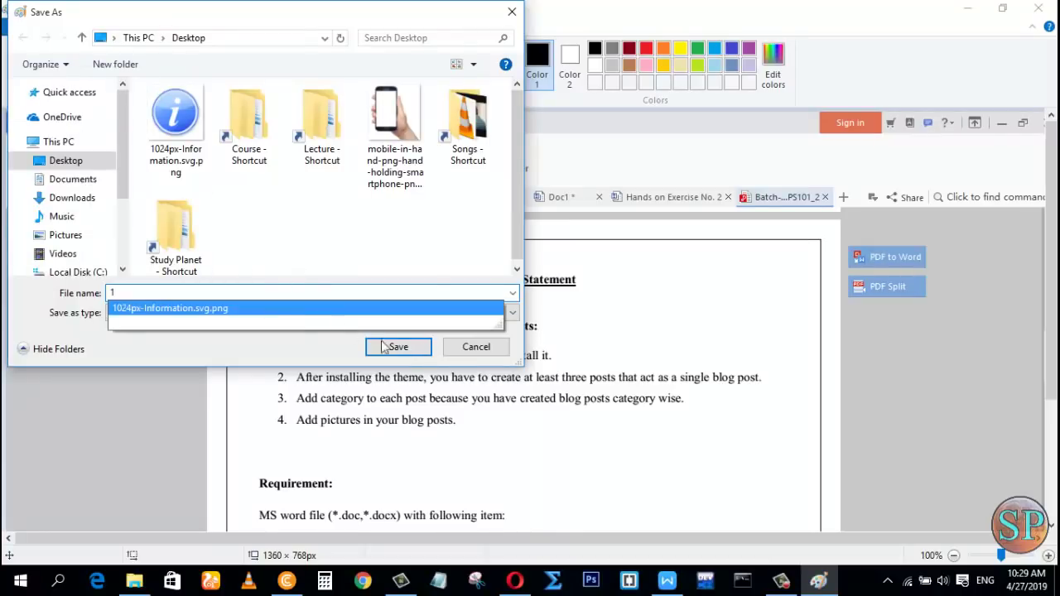
click(476, 347)
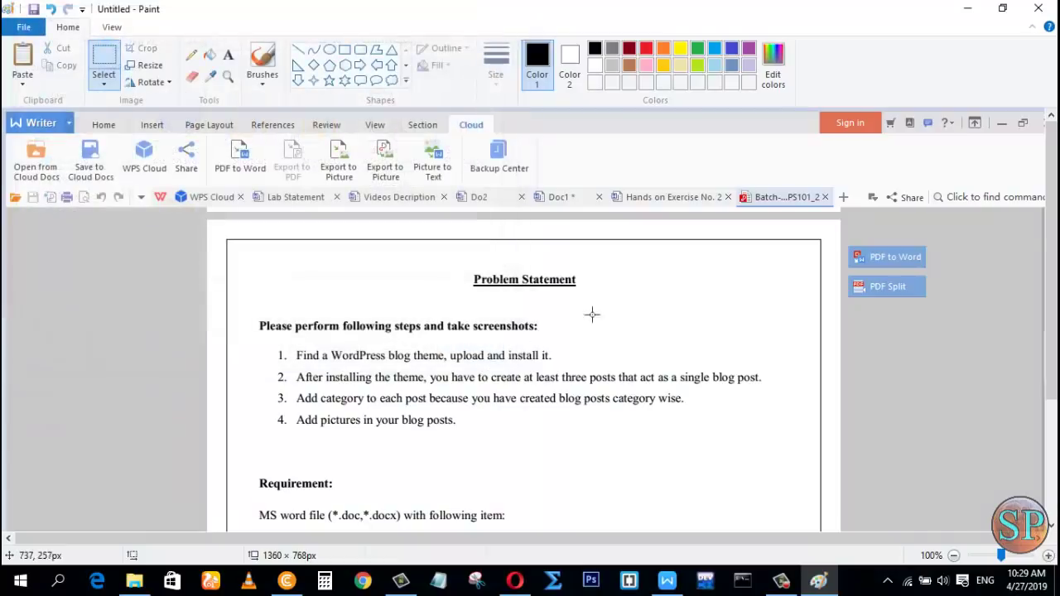
click(1038, 8)
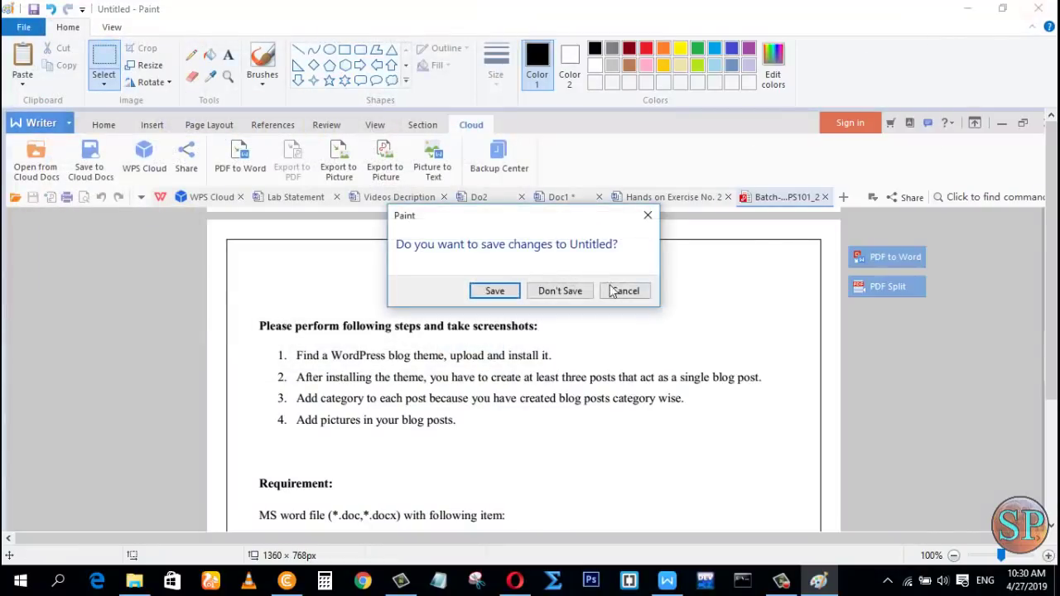
click(560, 291)
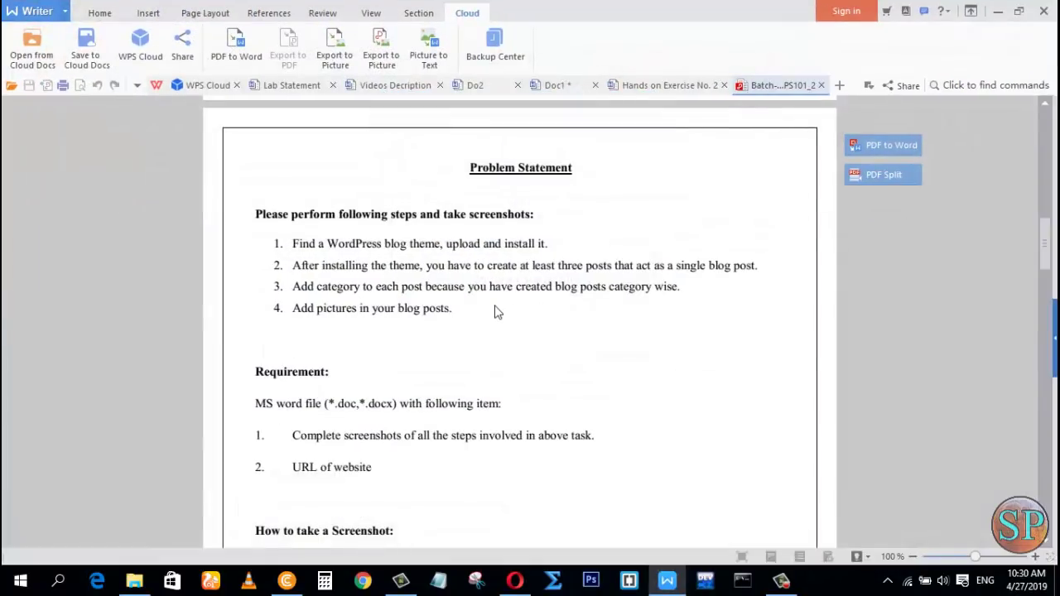
Step: Install Lightshot from setup-lightshot.exe in the Downloads > Programs folder, using English and accepting the license agreement
click(132, 582)
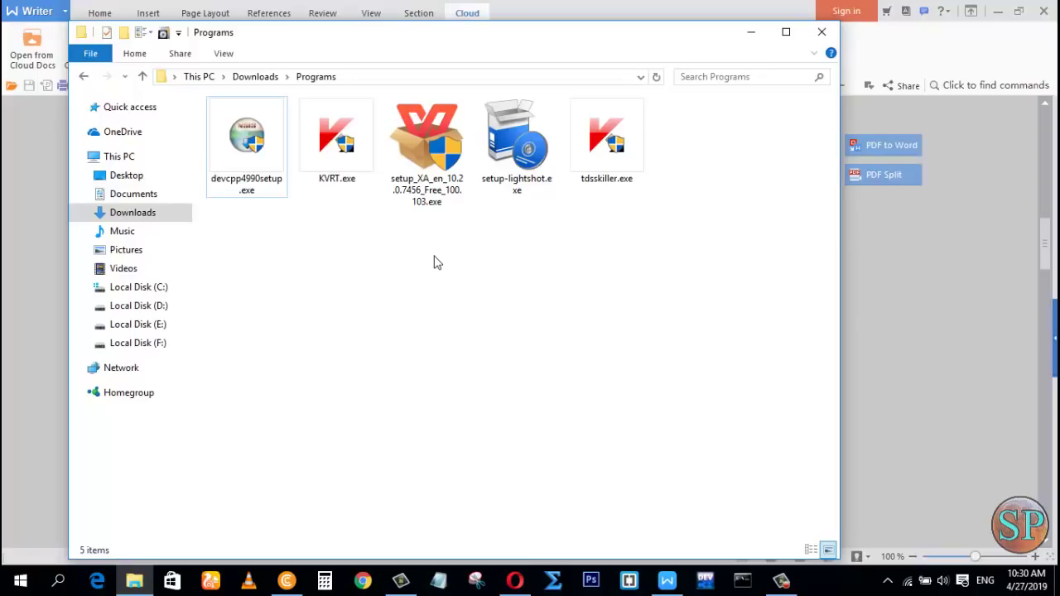
double_click(520, 184)
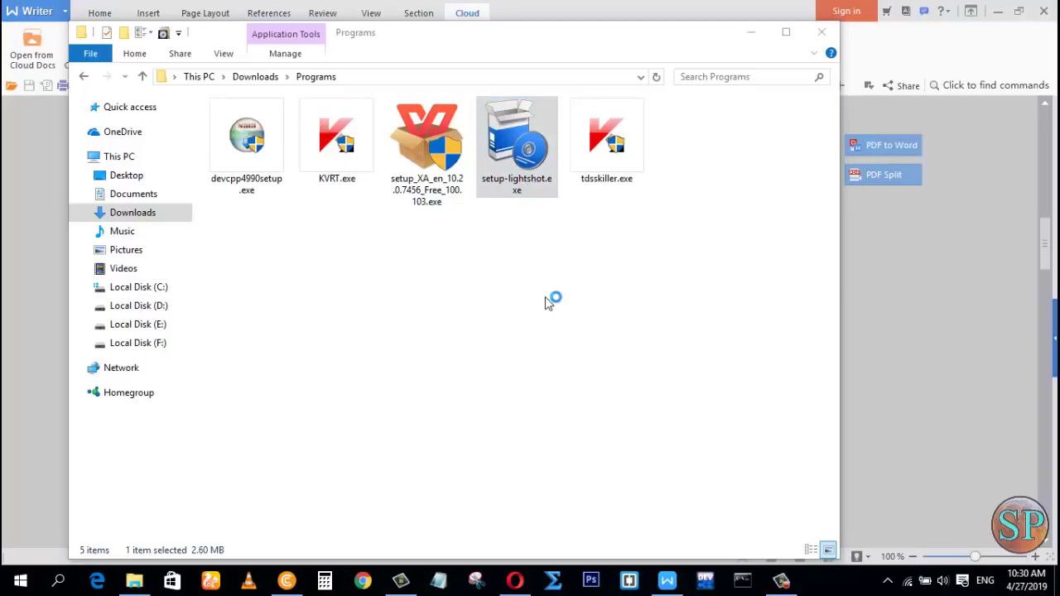
click(543, 324)
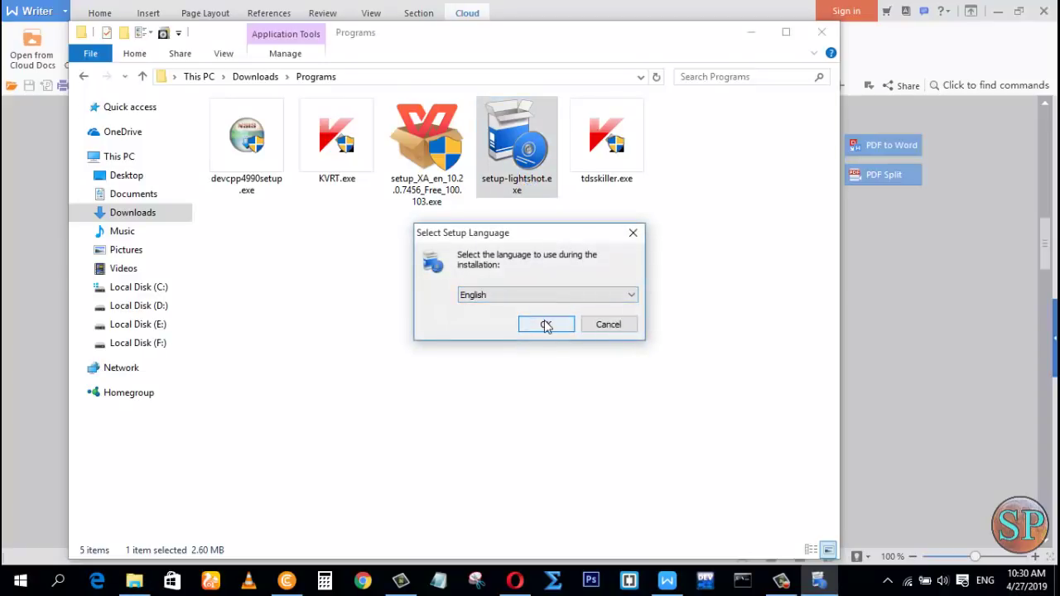
click(434, 369)
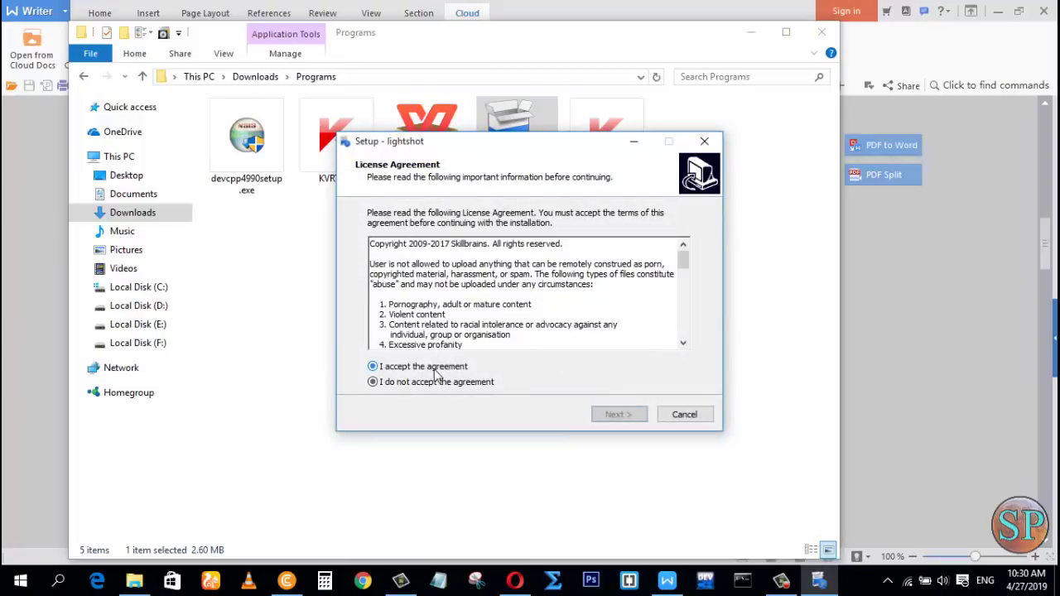
click(614, 416)
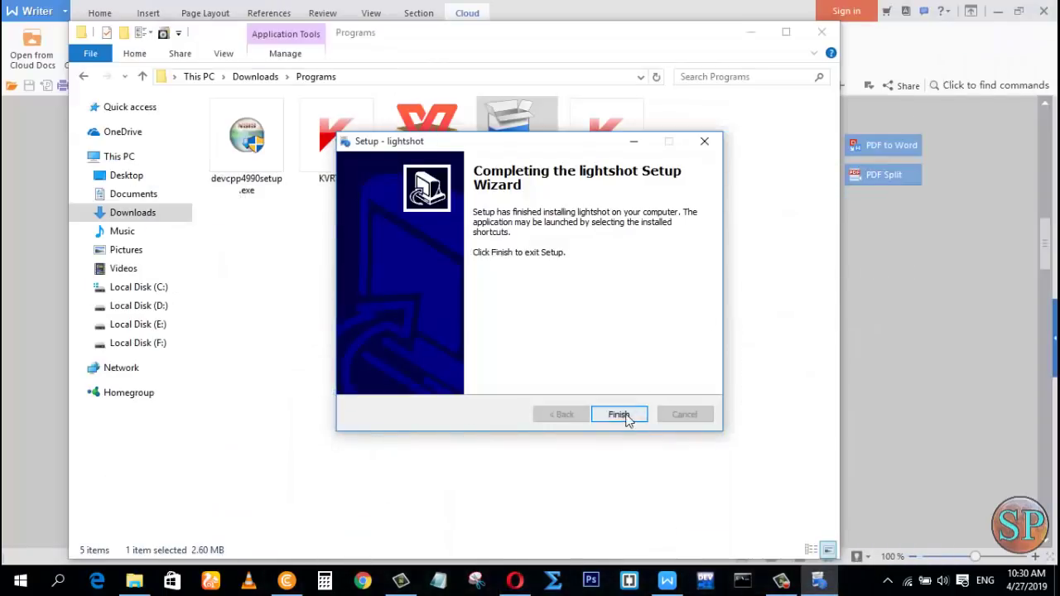
click(621, 415)
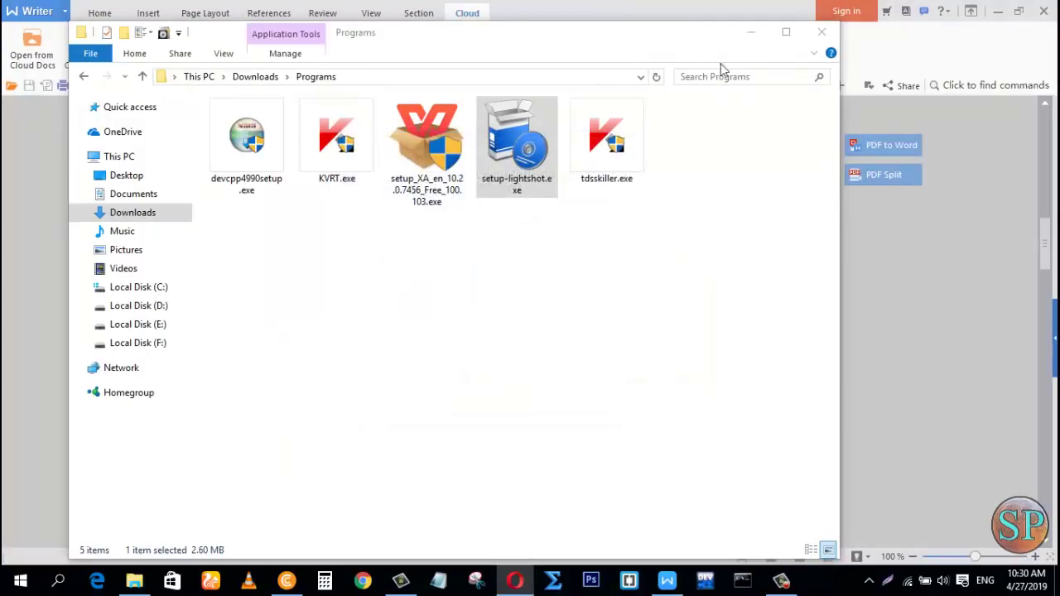
click(751, 31)
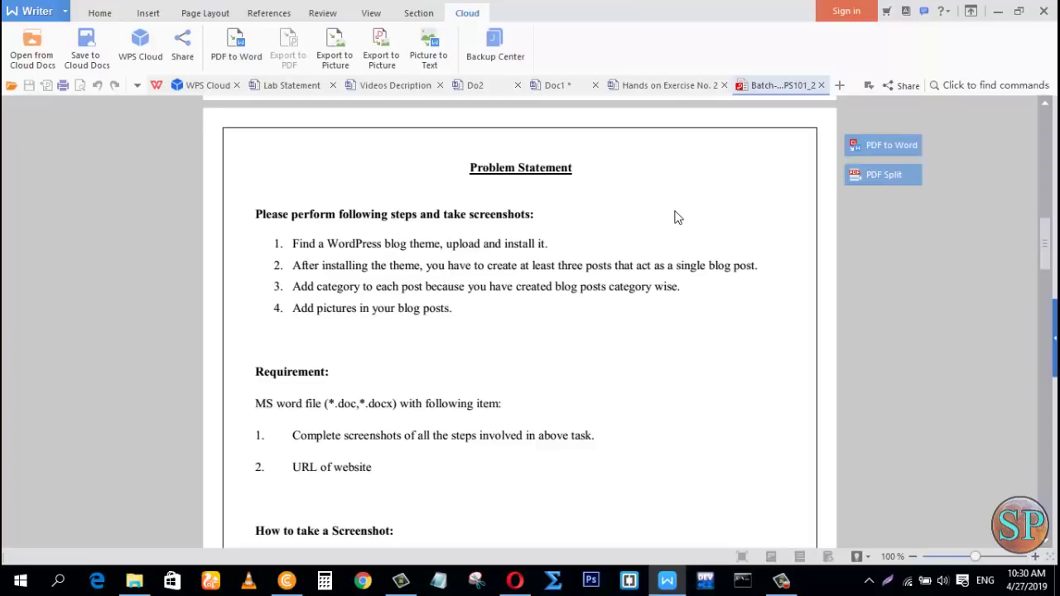
Step: Capture a 1084x455 screen area with Lightshot, outline part of the Cloud ribbon with a red rectangle, and discard the capture
key(Print)
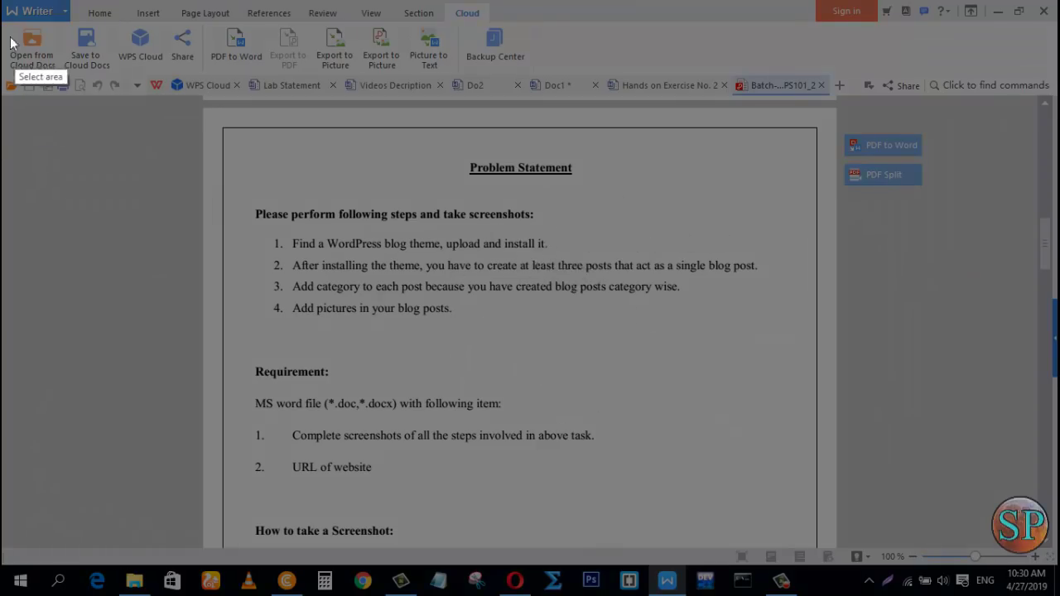
drag(2, 1, 844, 354)
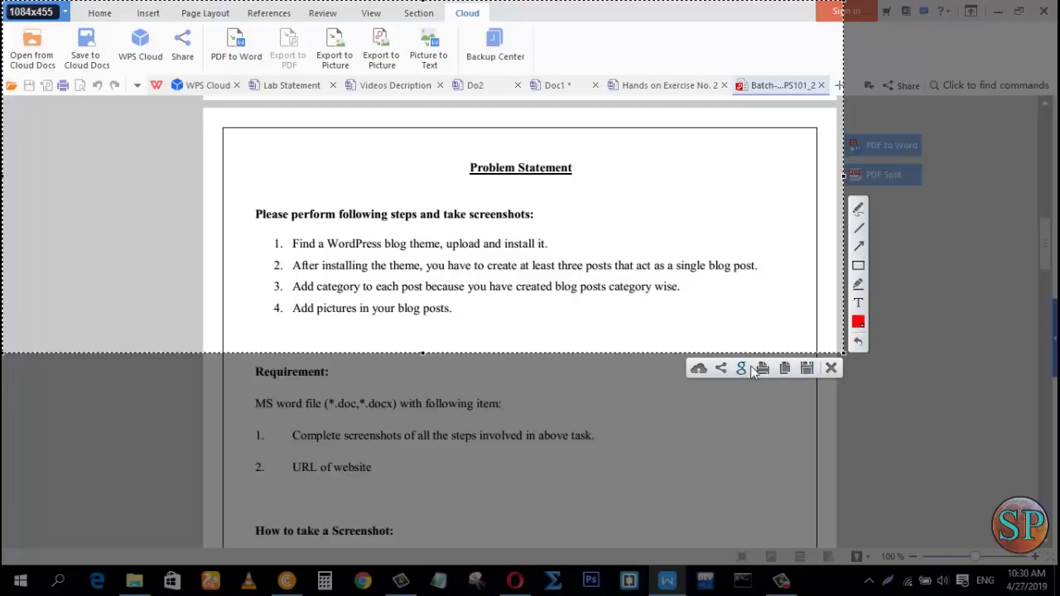
click(859, 265)
mouse_move(317, 27)
mouse_down()
mouse_move(403, 88)
mouse_move(551, 90)
mouse_up()
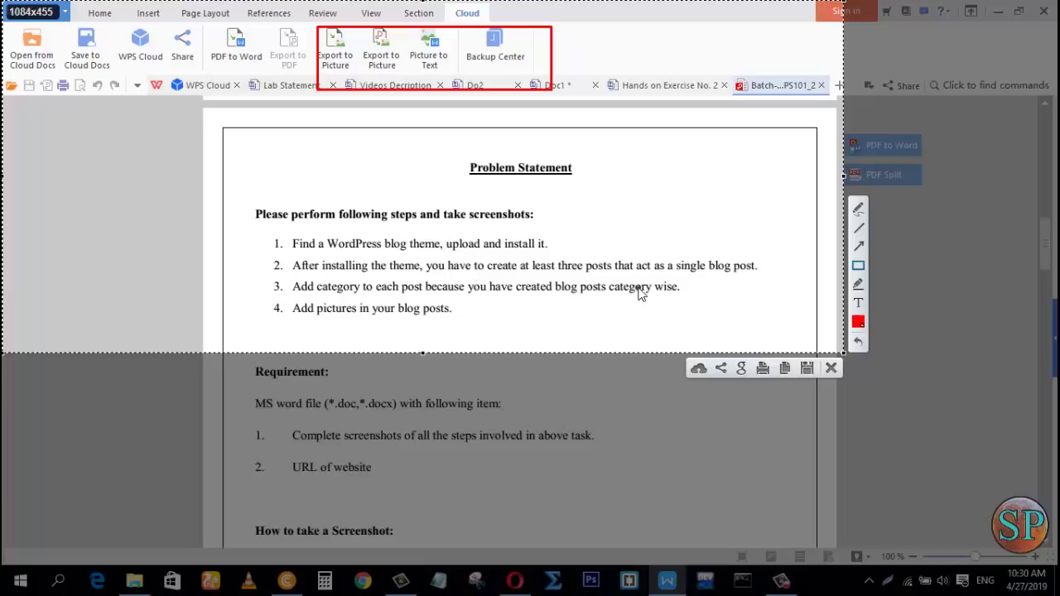
click(831, 368)
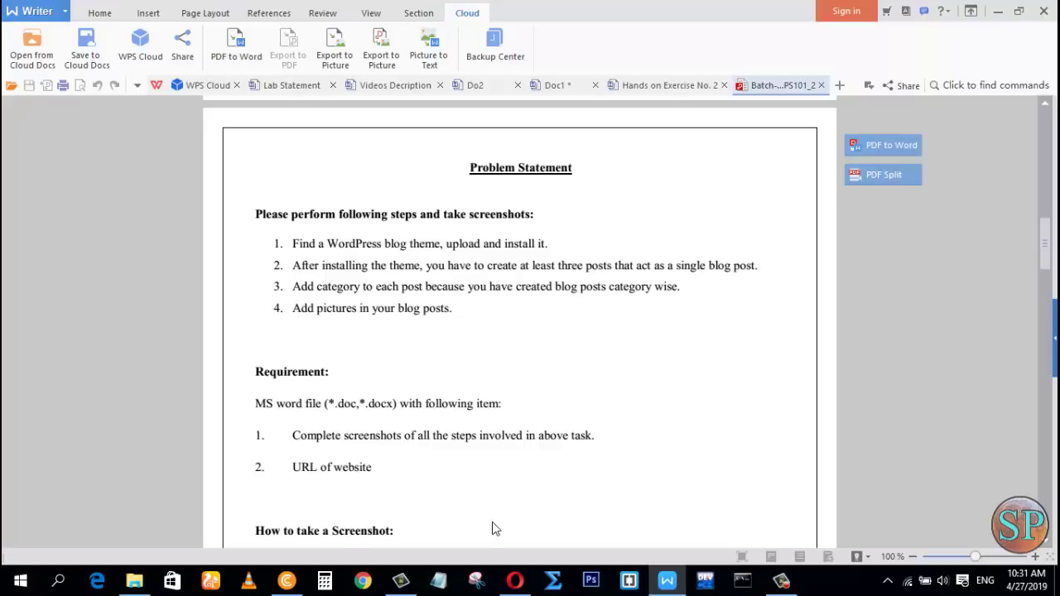
Step: Switch to the web browser, search Google for wordpress.org in a new tab, and open the WordPress.org site
click(286, 582)
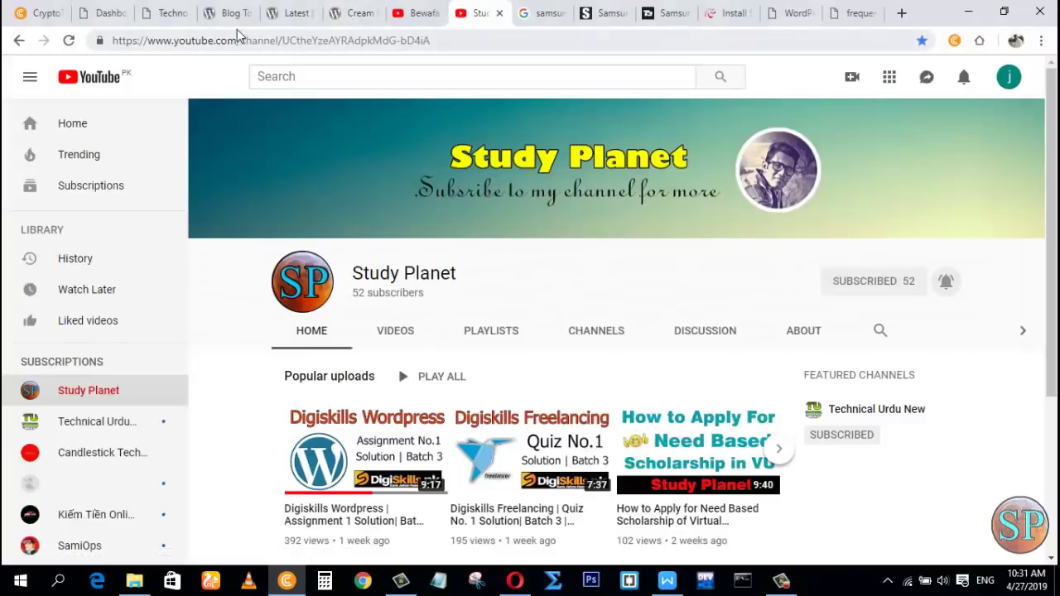
click(901, 14)
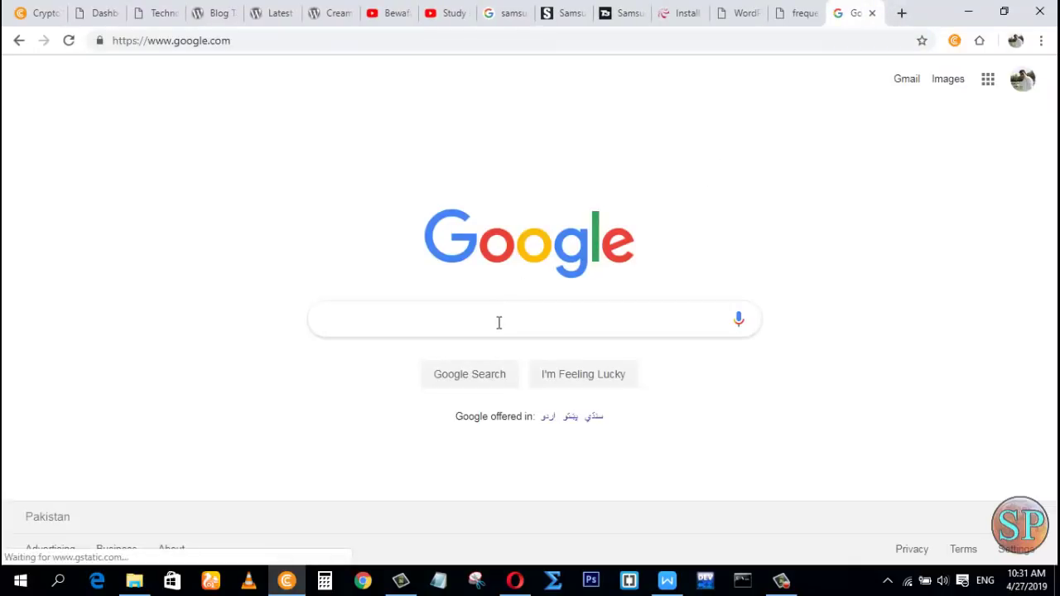
text(worp)
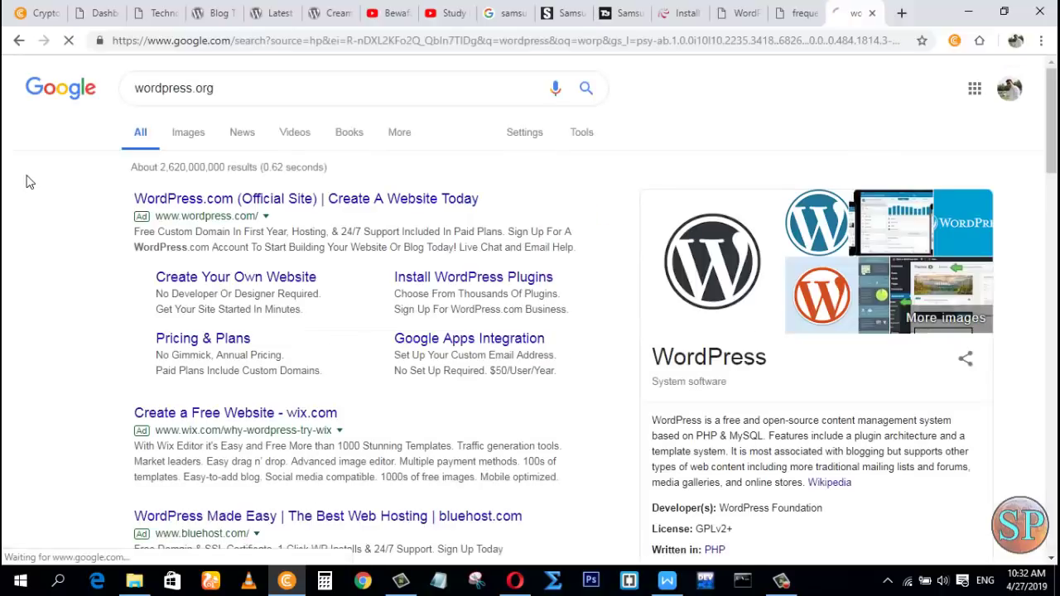
key(Return)
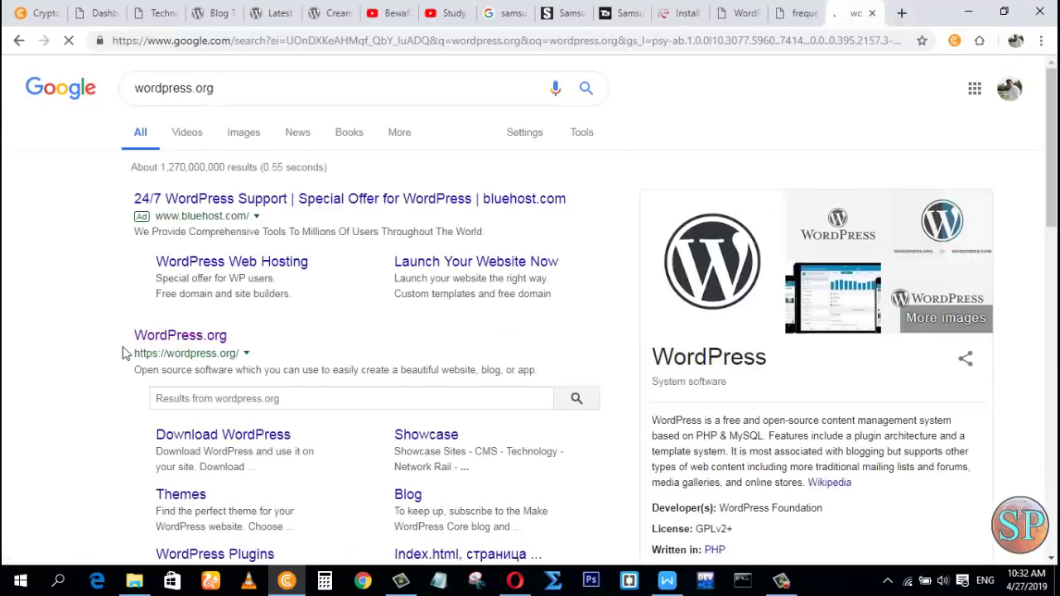
click(174, 339)
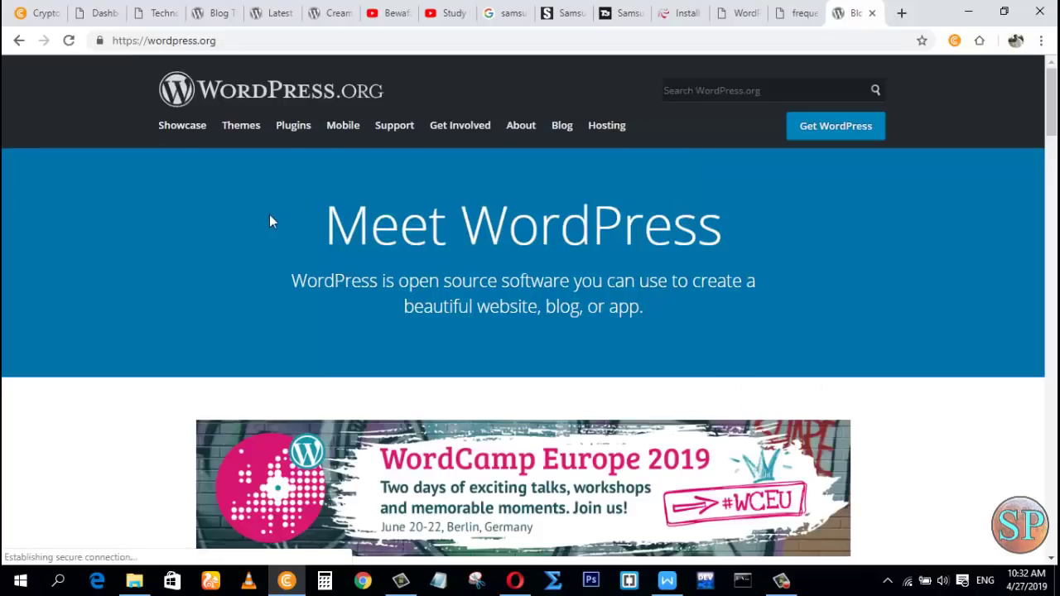
Step: Open the WordPress.org theme directory and browse through the featured and latest themes
click(241, 131)
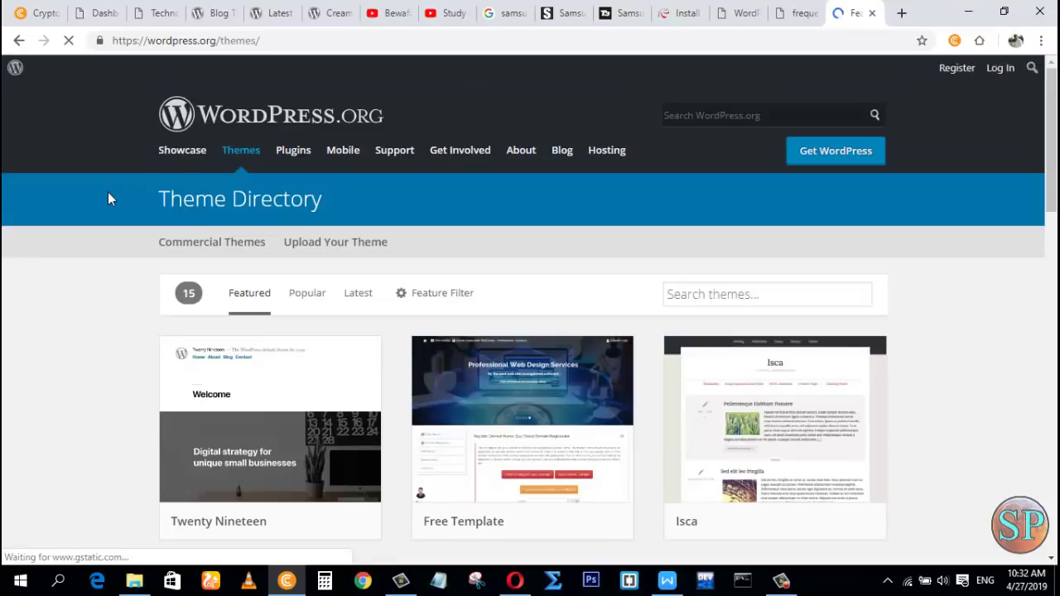
scroll(49, 228, down, 2)
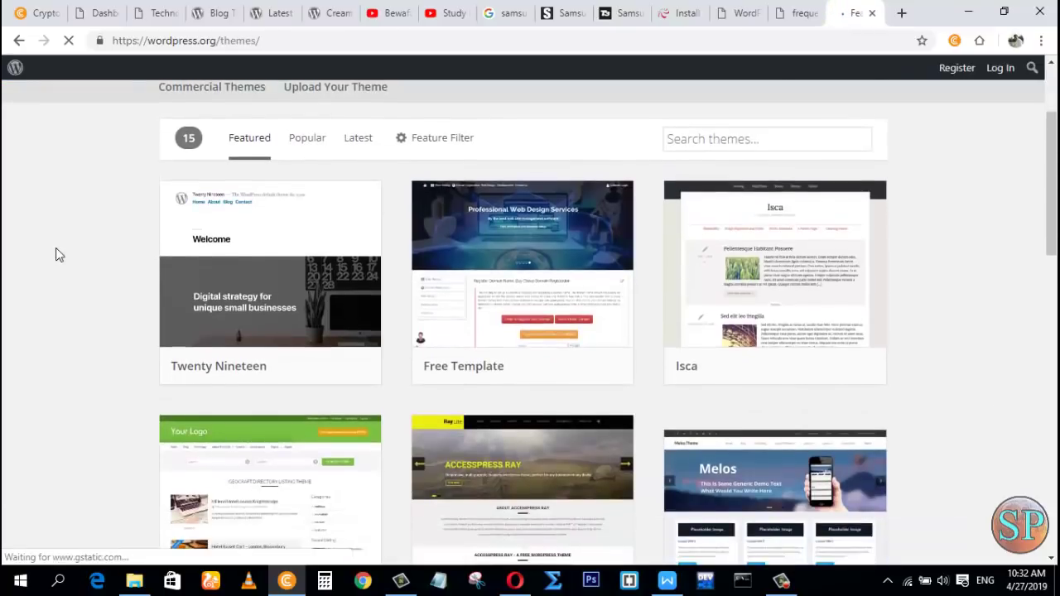
scroll(56, 248, down, 6)
scroll(424, 253, up, 5)
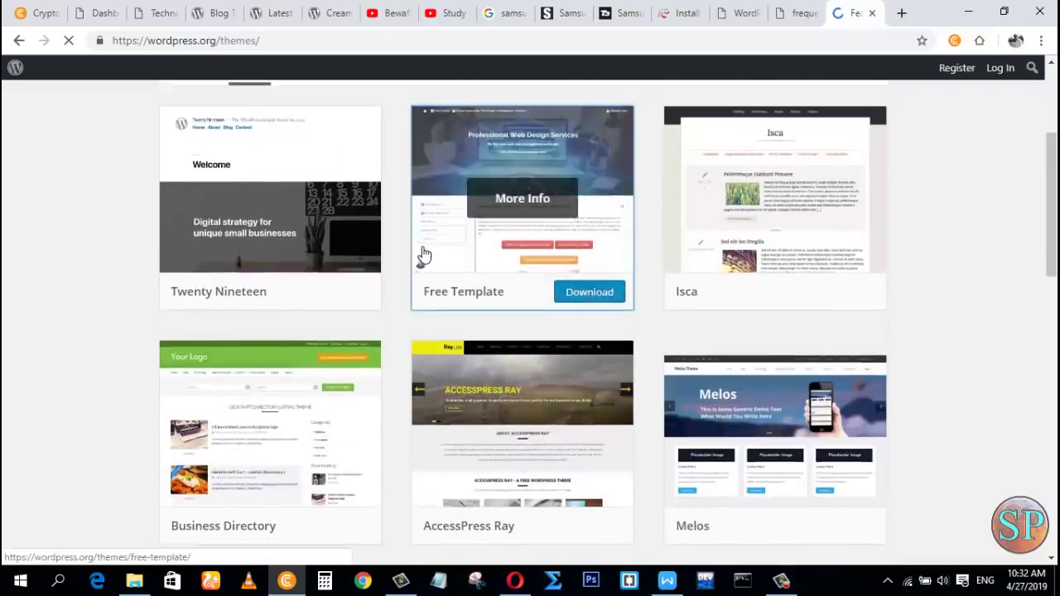
scroll(422, 254, up, 3)
click(358, 293)
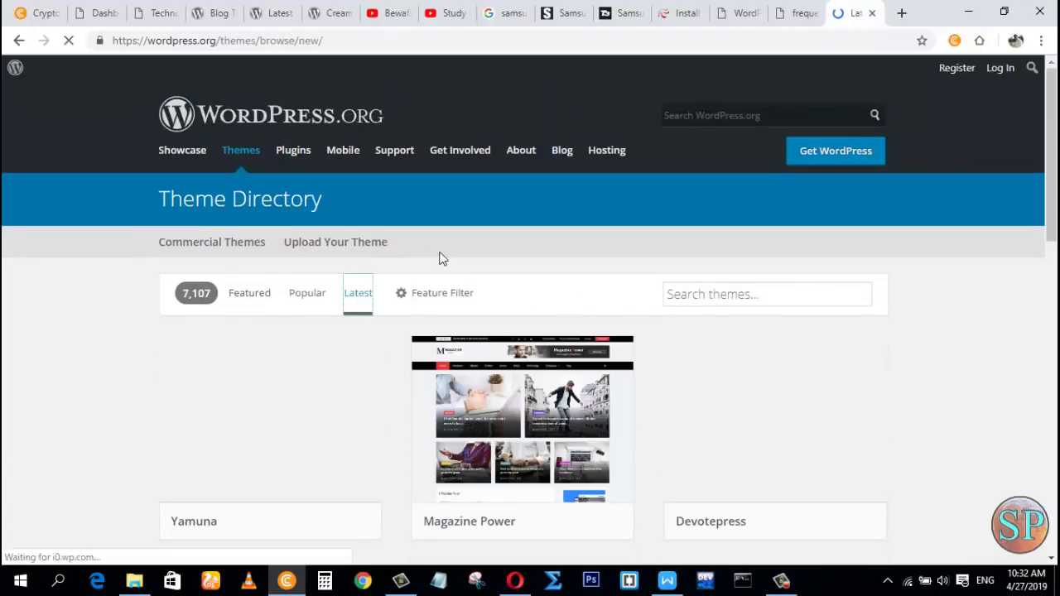
scroll(451, 254, down, 5)
scroll(460, 250, down, 6)
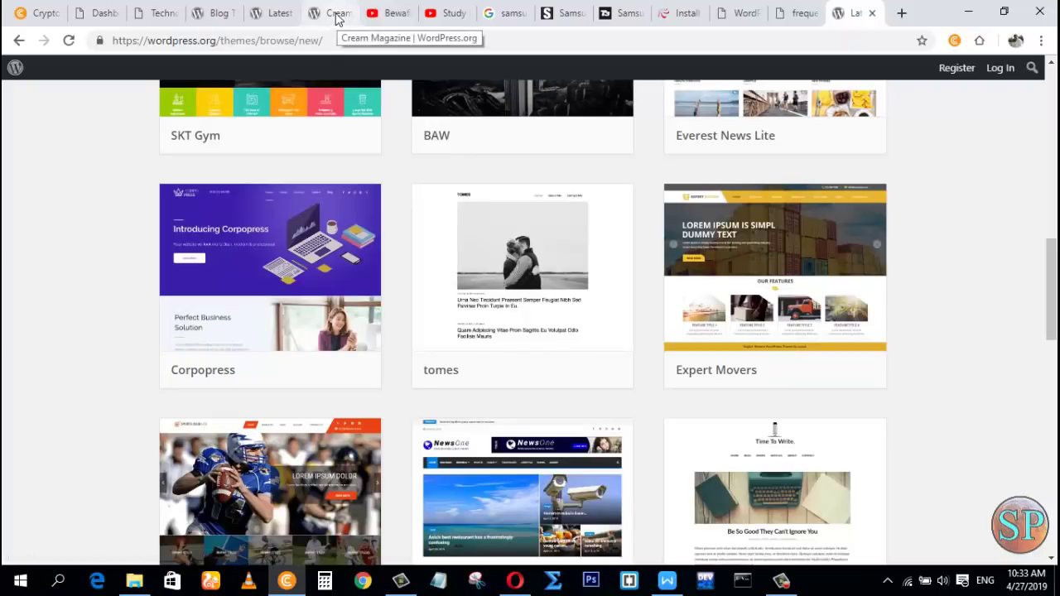
Step: Download the Cream Magazine theme from its WordPress.org page and close the advertising page that opens
click(337, 15)
scroll(408, 312, down, 3)
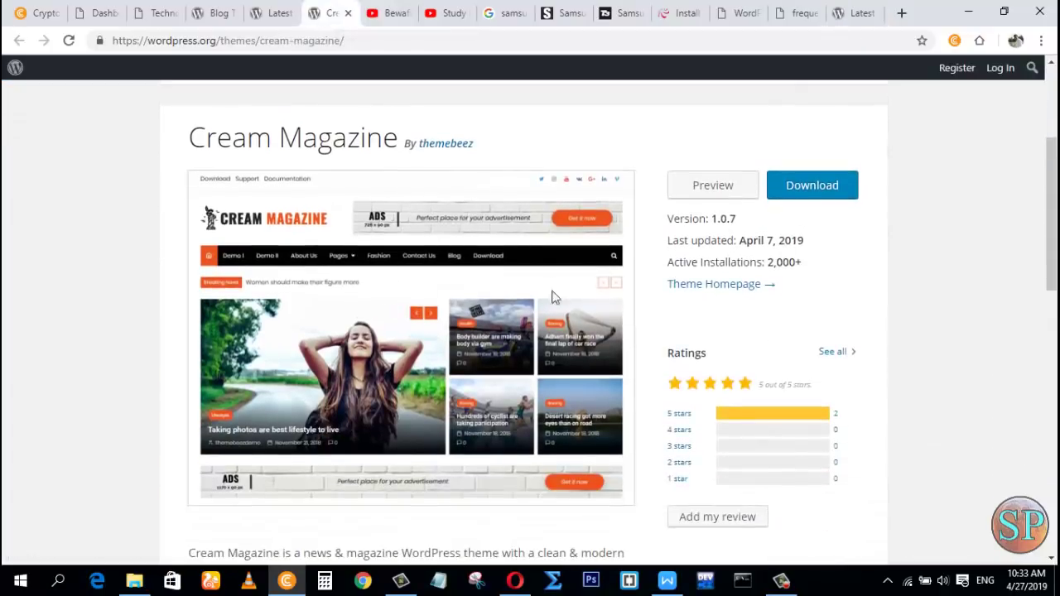
click(806, 197)
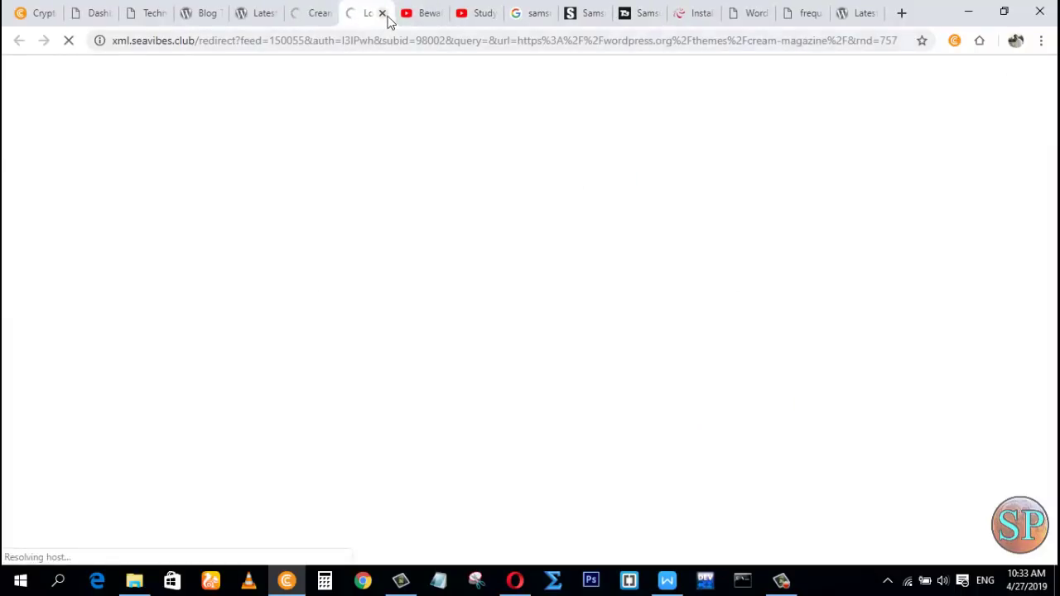
click(381, 13)
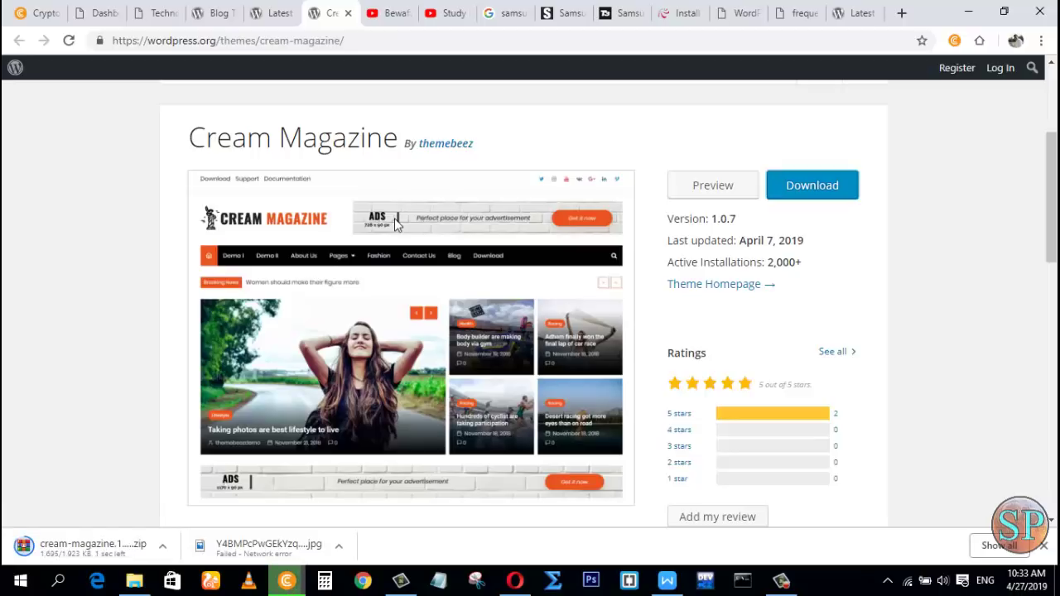
scroll(381, 224, up, 2)
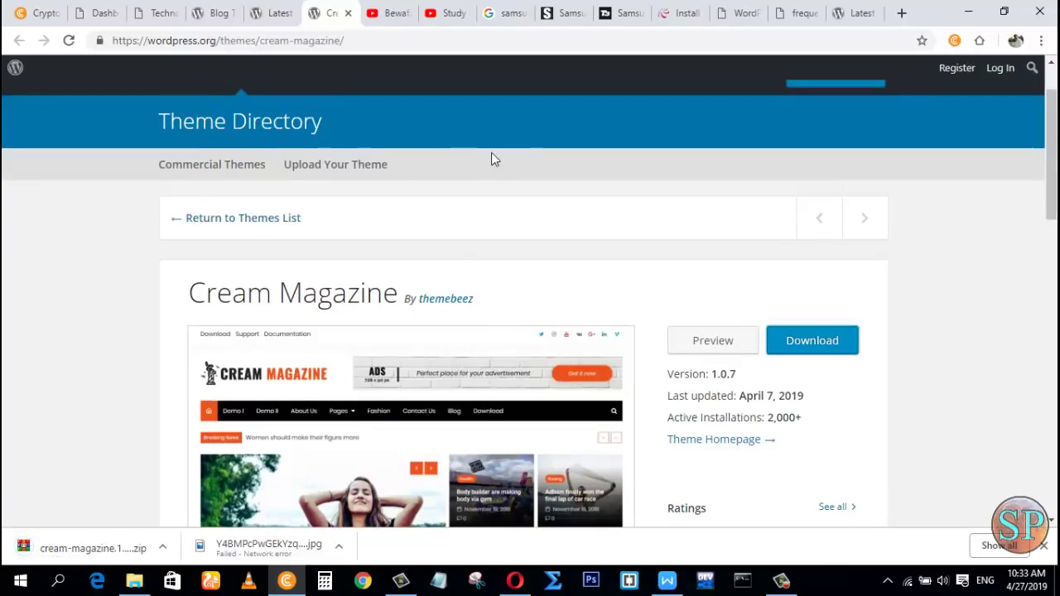
Step: Open the frequent-cables site's WordPress dashboard at frequent-cables.000webhostapp.com/wp-admin and dismiss the Hostinger banner
click(786, 13)
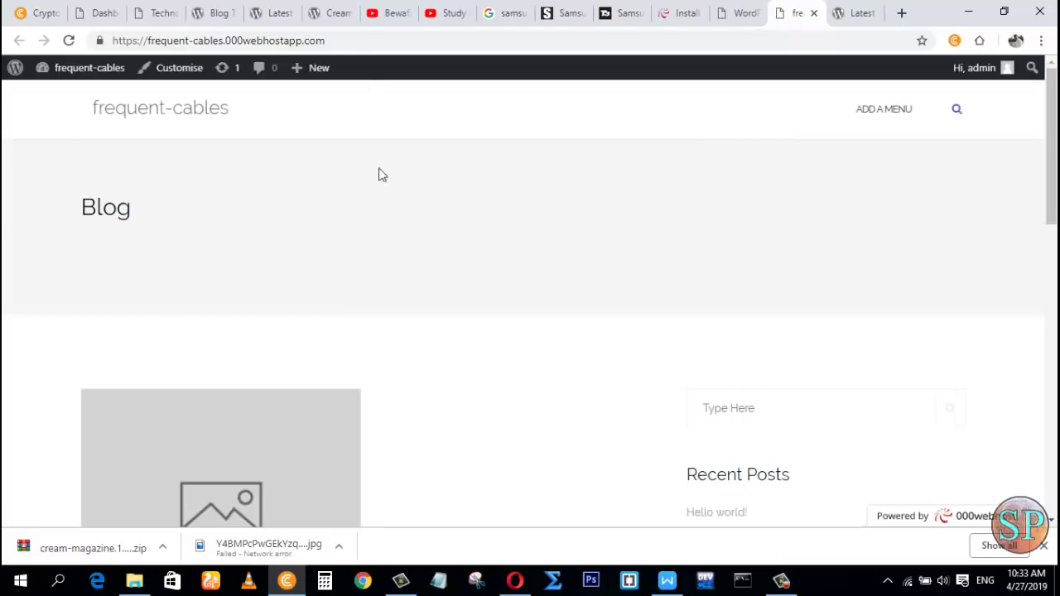
click(390, 41)
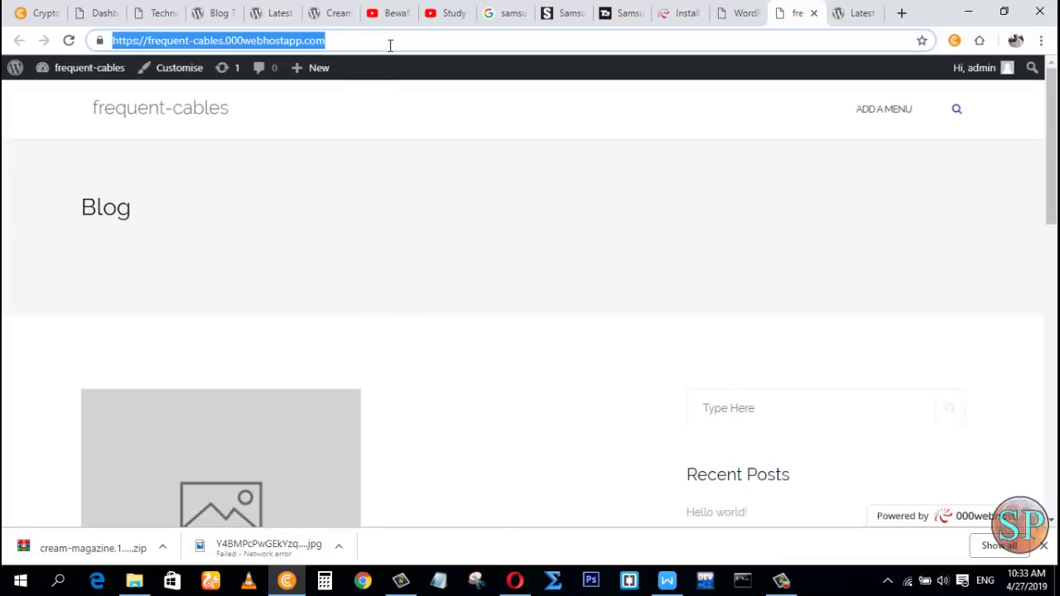
click(390, 44)
text(/w)
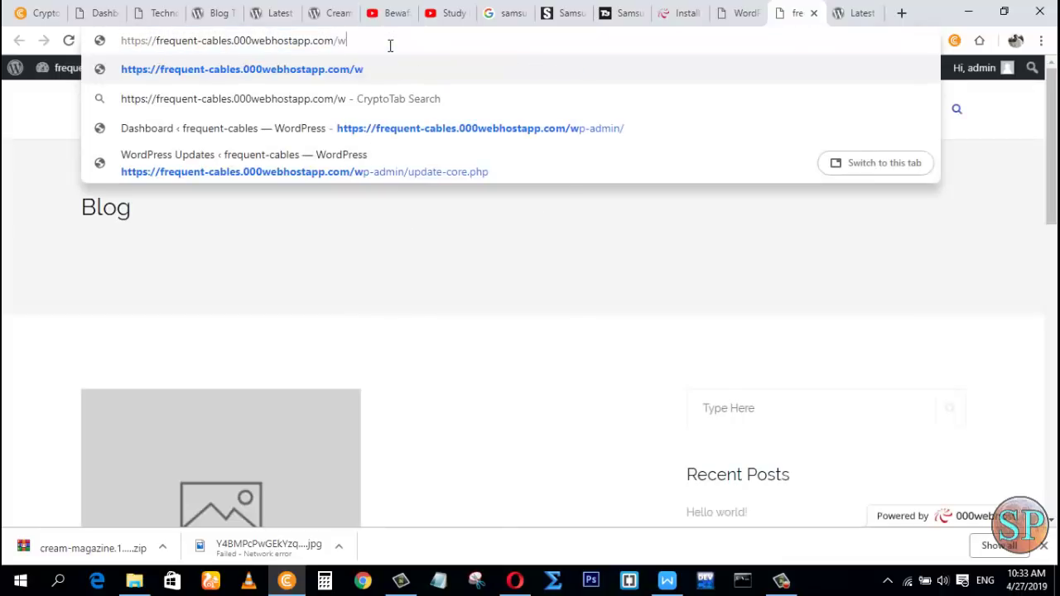
text(p-)
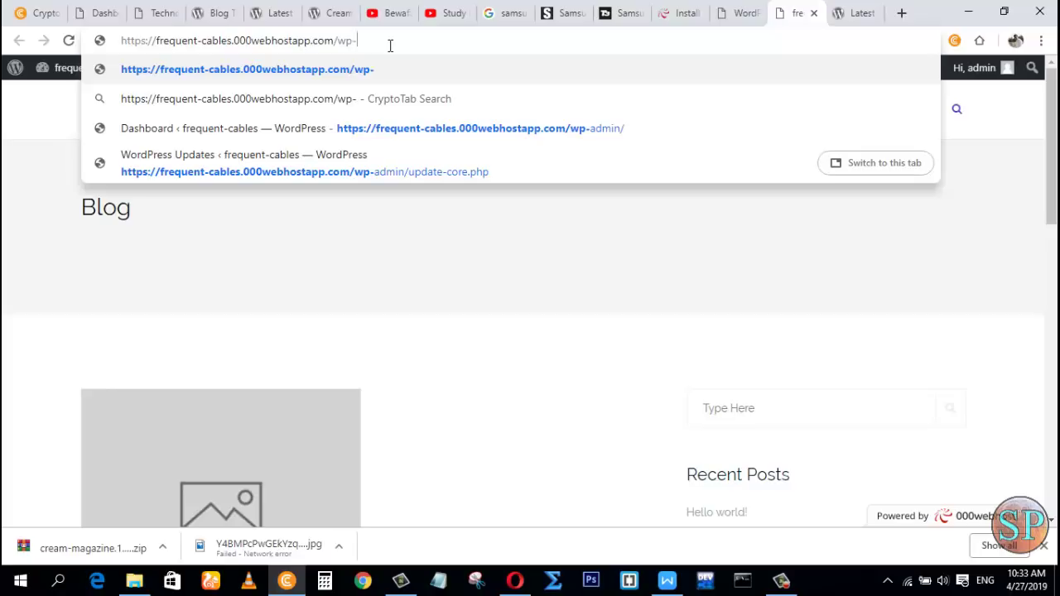
text(adming)
key(BackSpace)
key(Return)
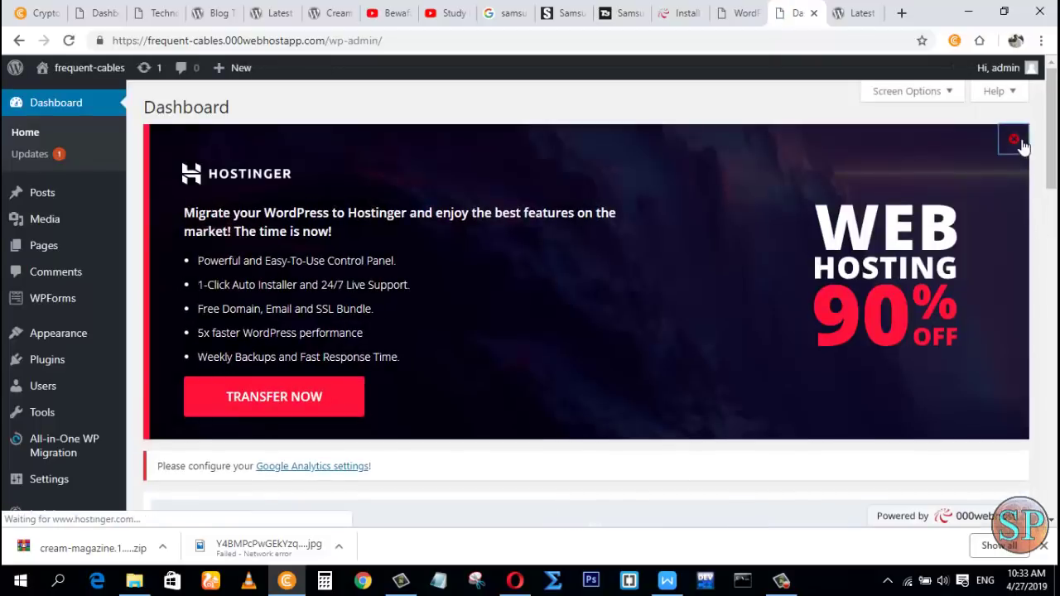
click(1017, 141)
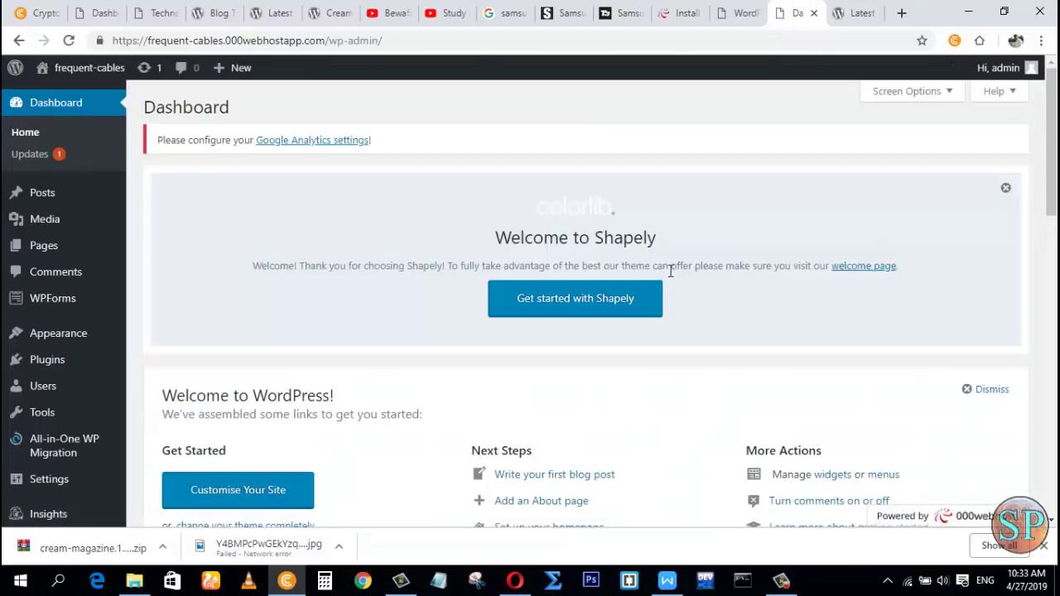
Step: Open the page that manages the site's installed themes
mouse_move(89, 414)
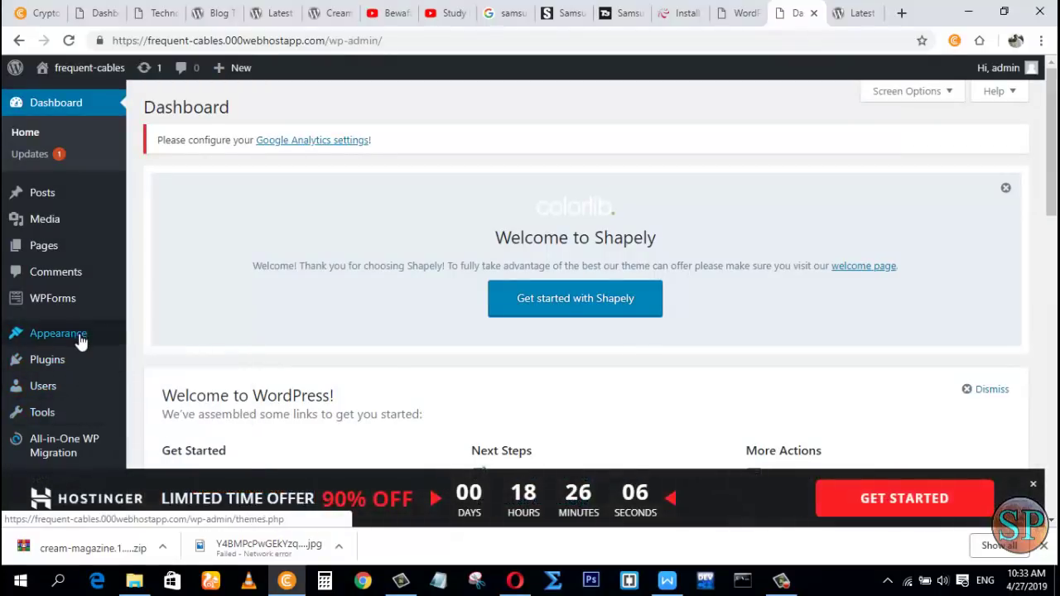
mouse_move(82, 339)
click(152, 332)
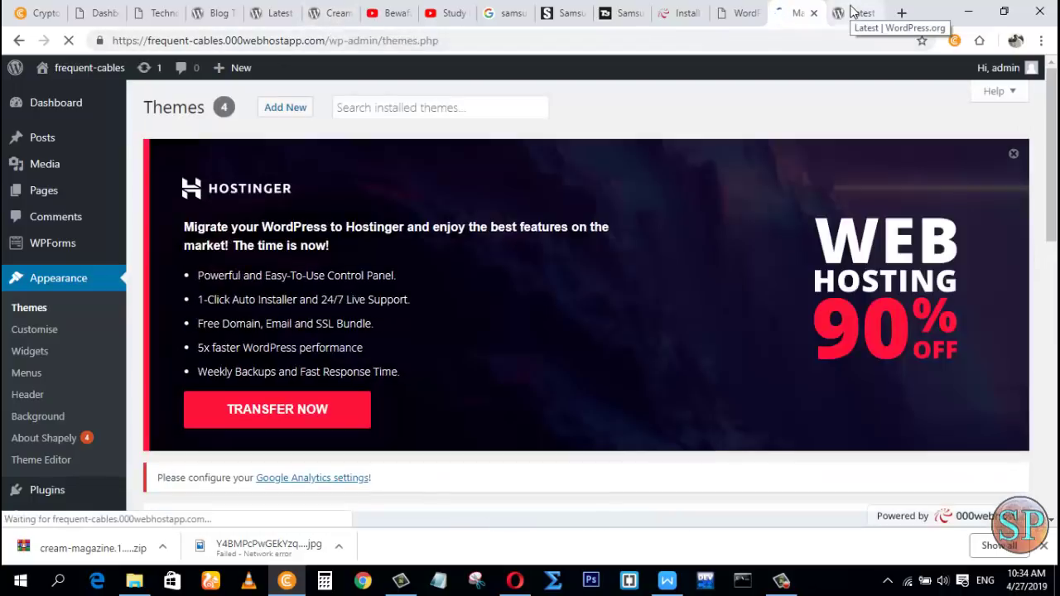
Step: Revisit the WordPress.org directory of latest themes and the Cream Magazine theme page
click(853, 13)
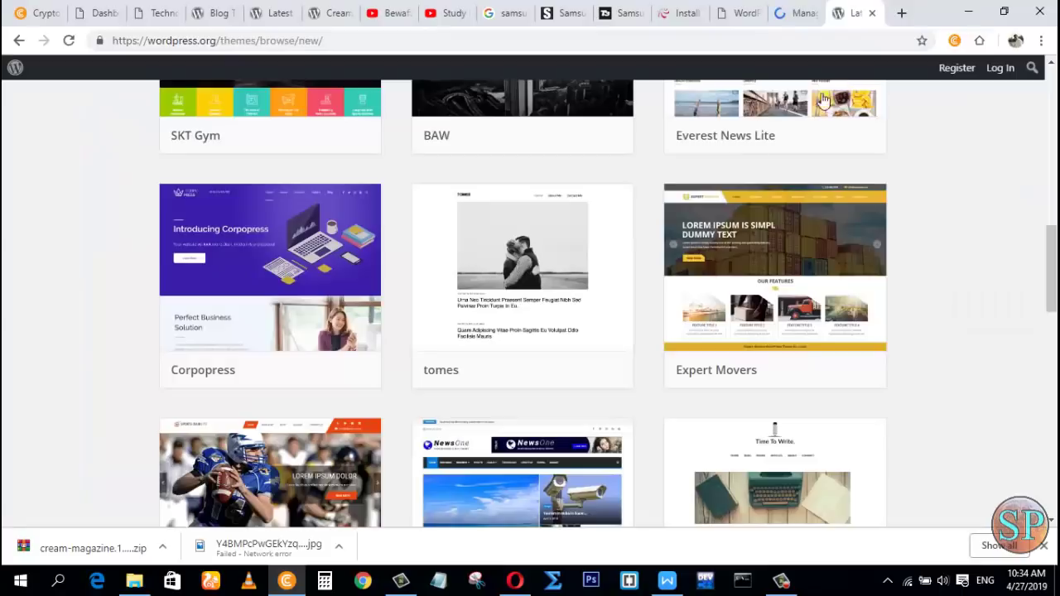
scroll(485, 161, up, 3)
scroll(483, 162, up, 7)
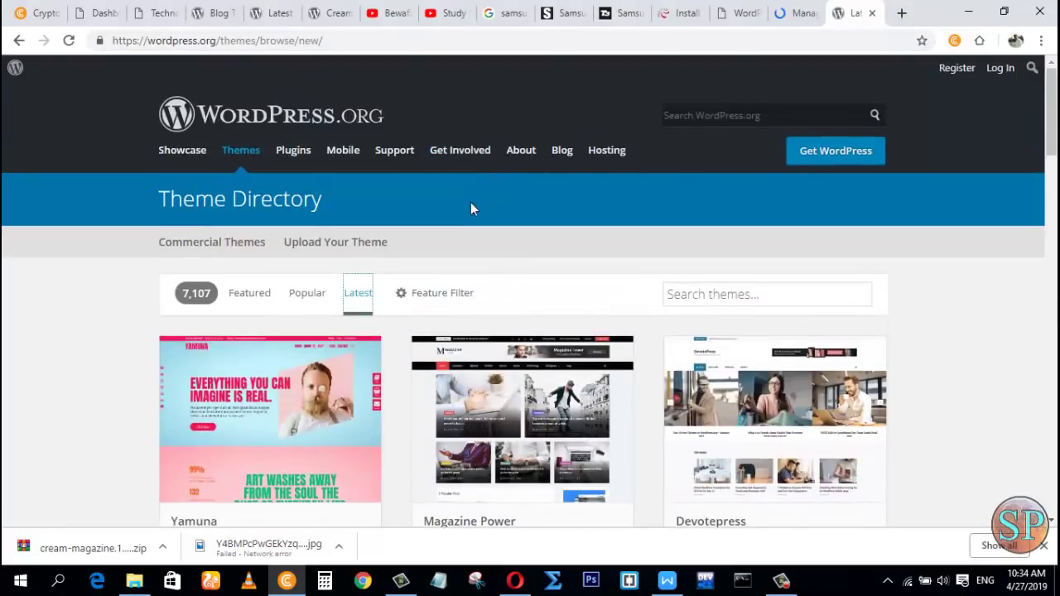
click(333, 13)
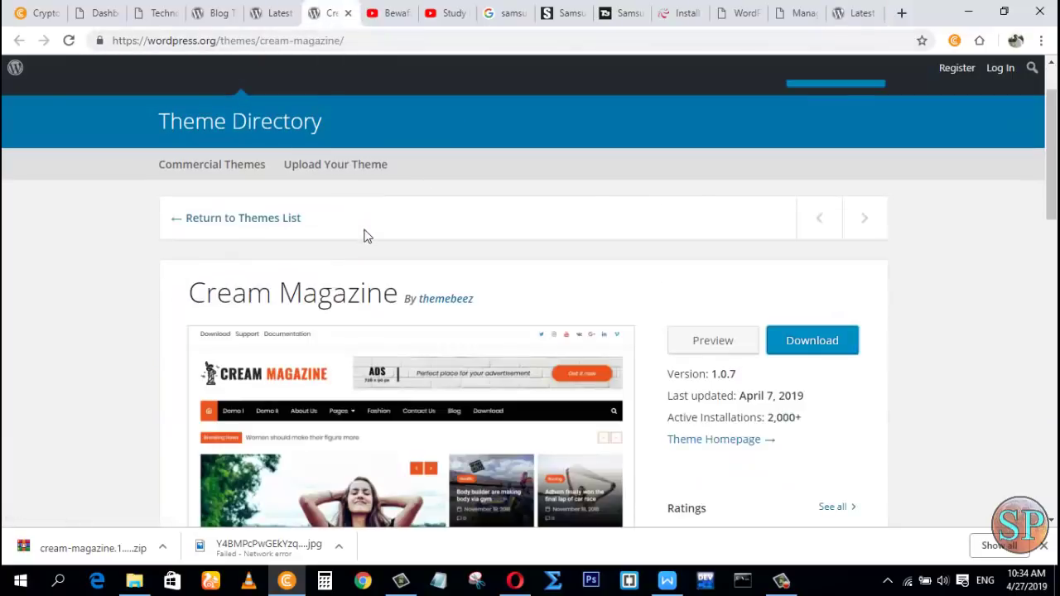
Step: Return to the site's installed themes, dismiss the Hostinger and Shapely welcome banners, and look over the themes
click(782, 13)
click(1014, 157)
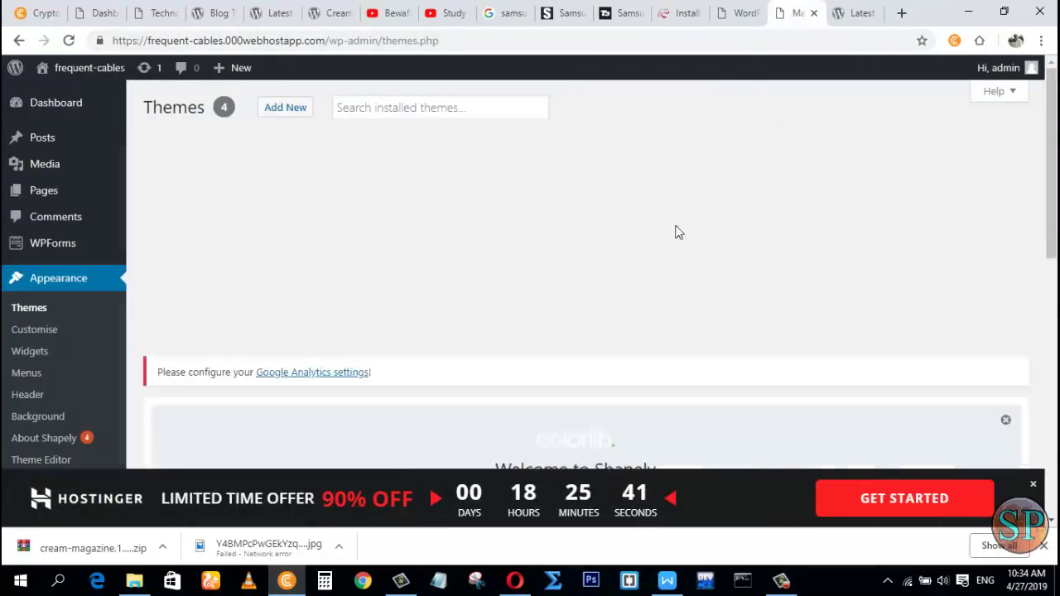
scroll(687, 229, down, 3)
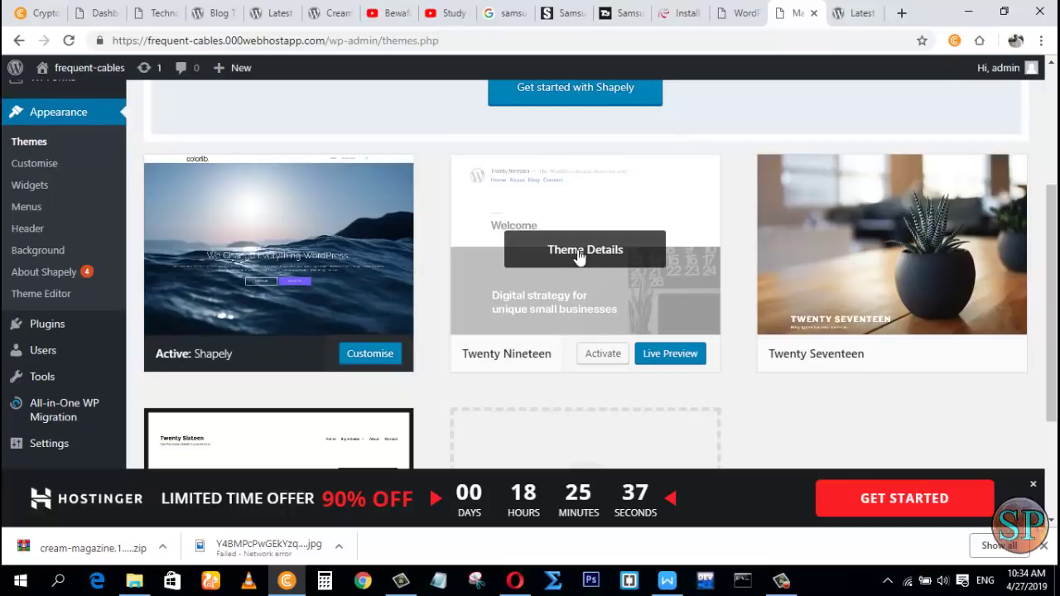
scroll(579, 258, up, 3)
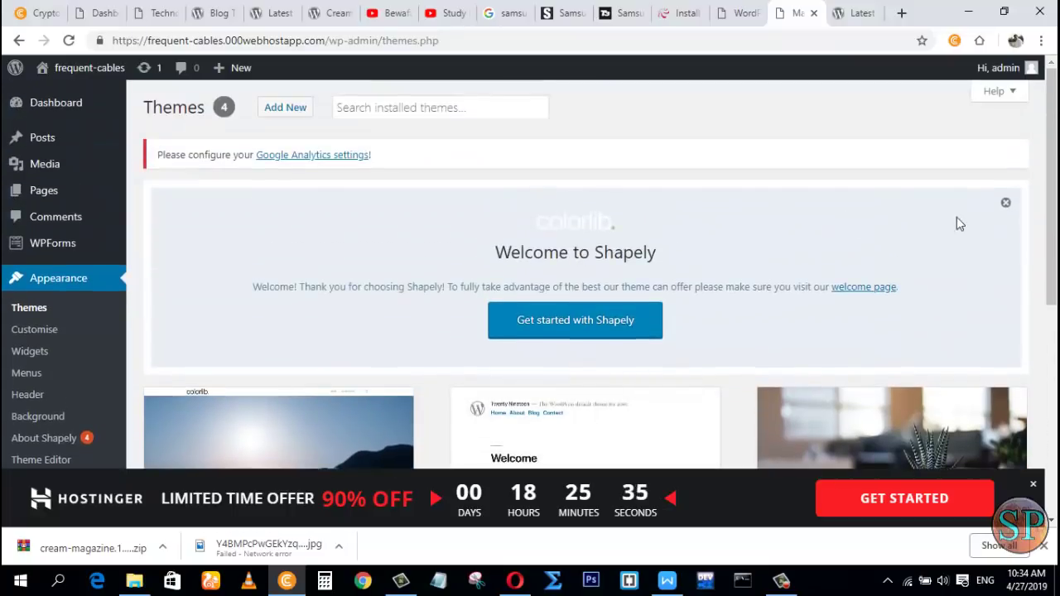
click(1005, 204)
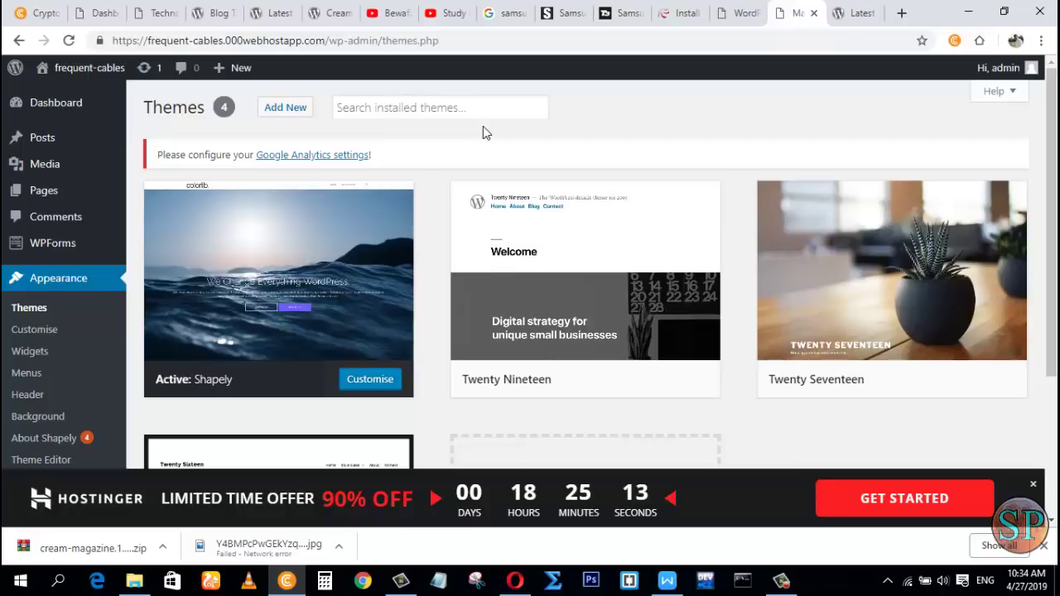
Step: Start adding a new theme, dismiss the Hostinger banner, and open the theme upload form
click(284, 106)
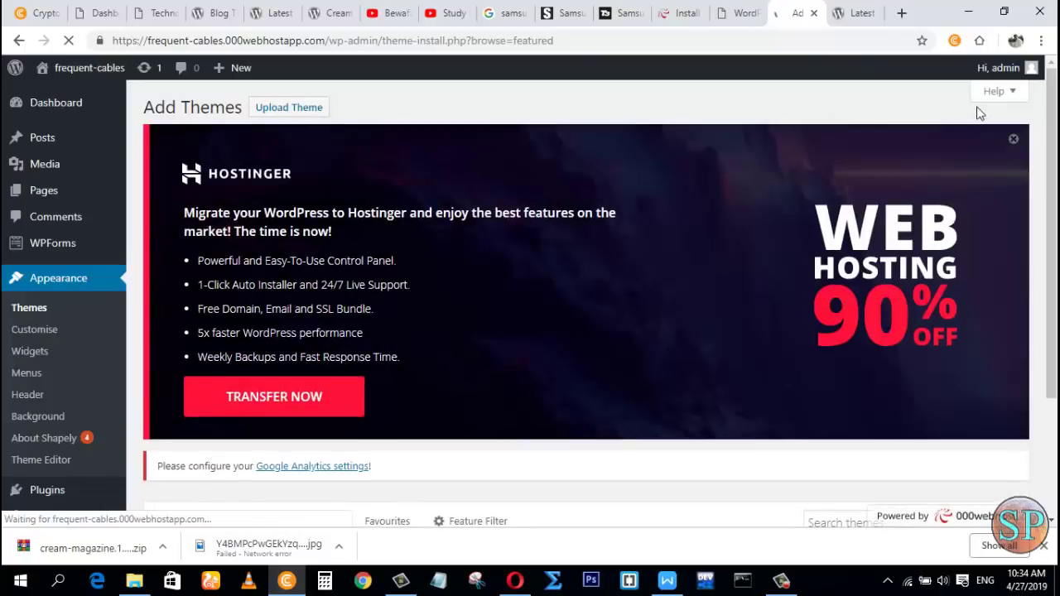
click(1023, 145)
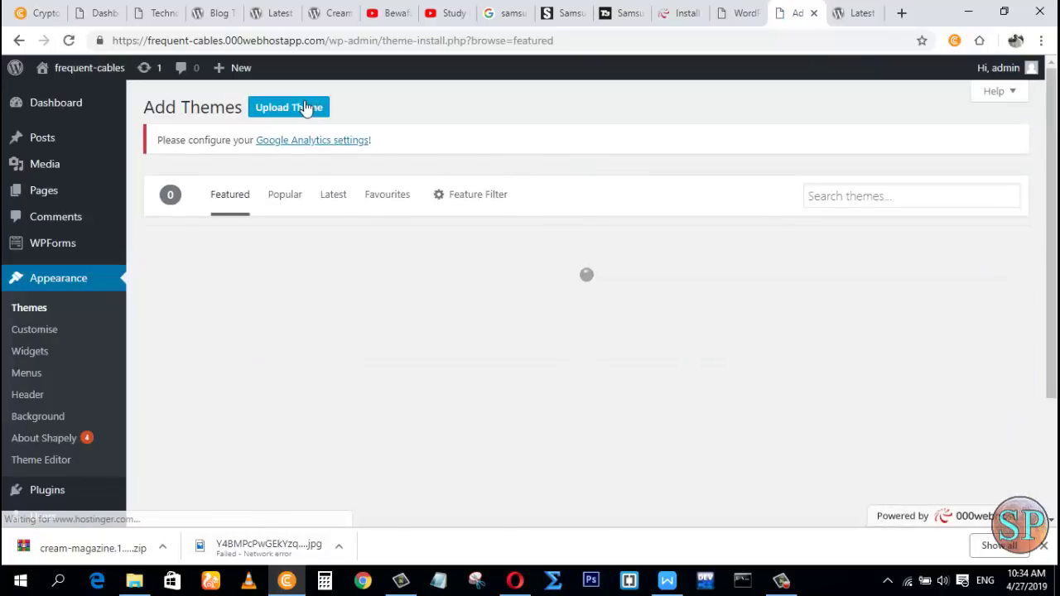
click(304, 106)
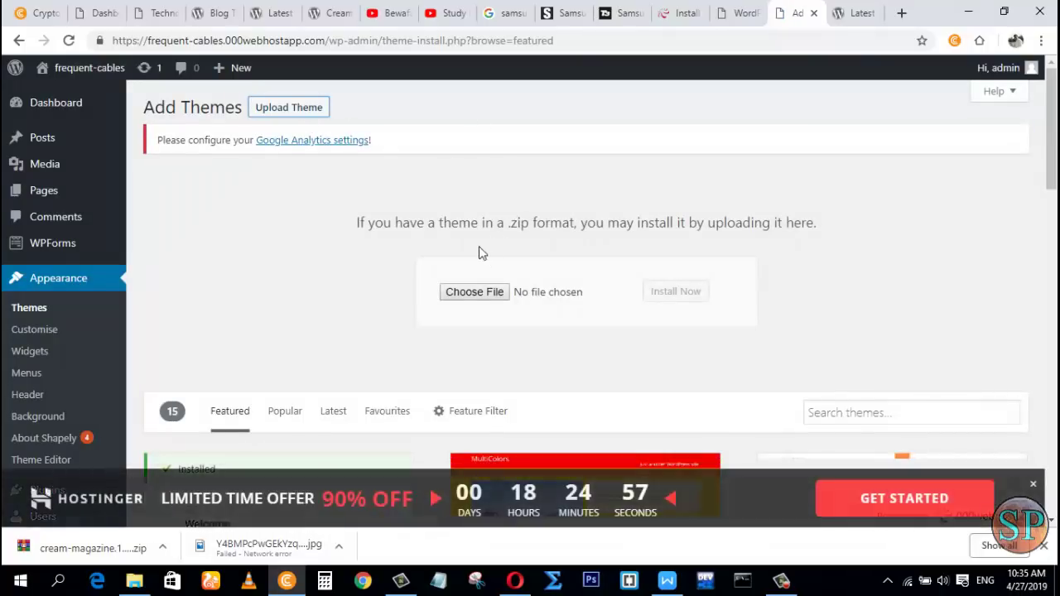
Step: Upload cream-magazine.1.0.7 (2).zip from the Downloads folder for installation, reloading the page and resubmitting the upload form
click(480, 293)
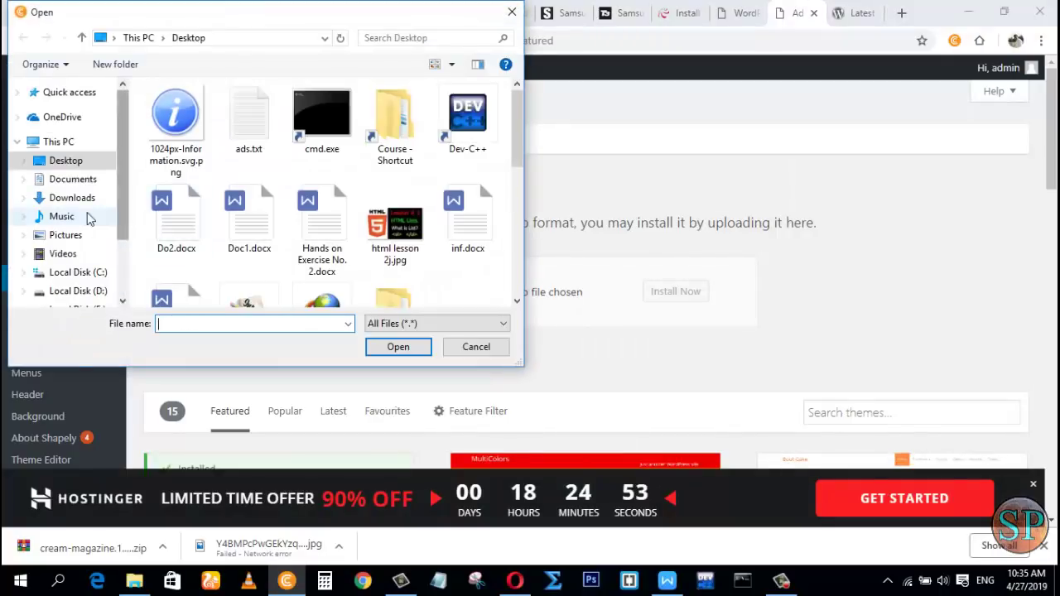
click(72, 198)
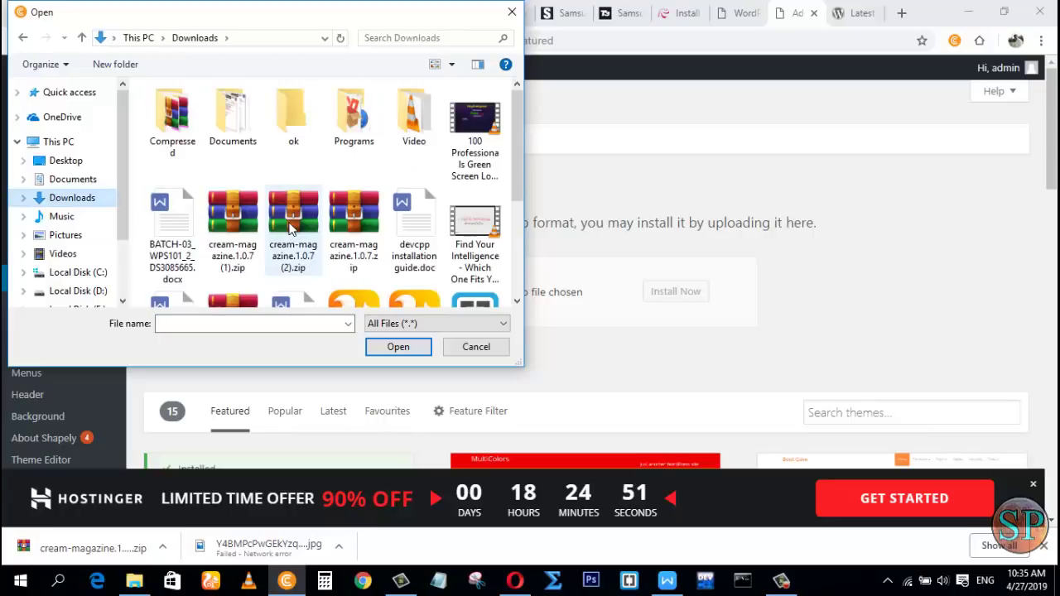
click(290, 228)
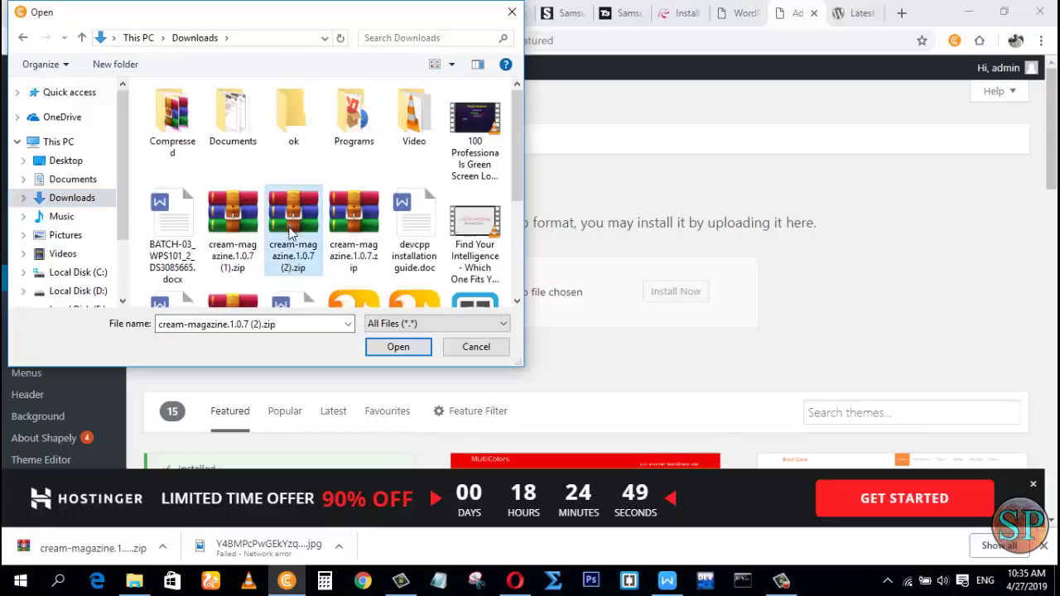
click(385, 347)
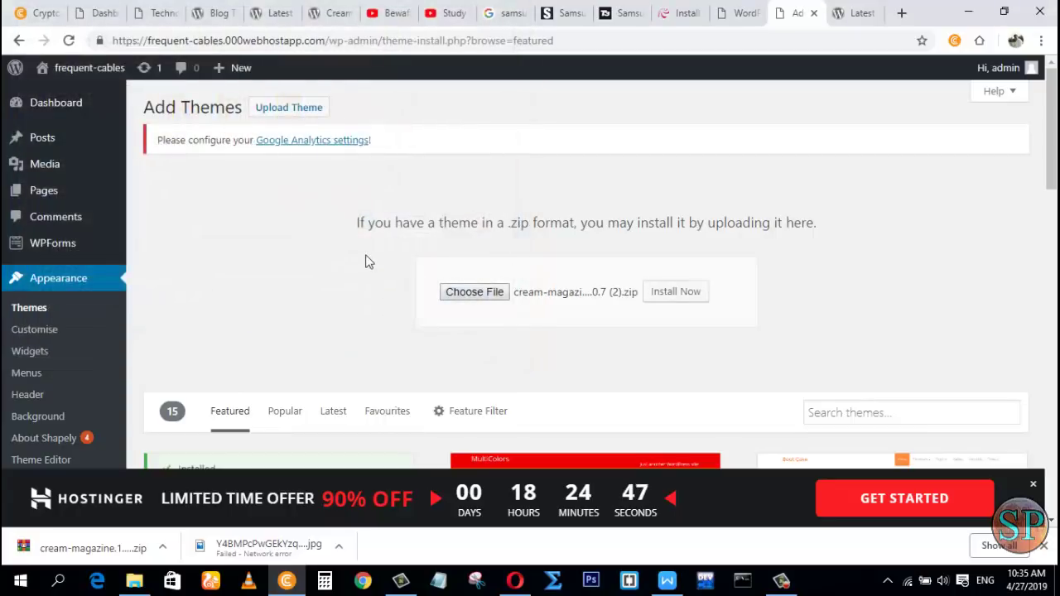
click(677, 293)
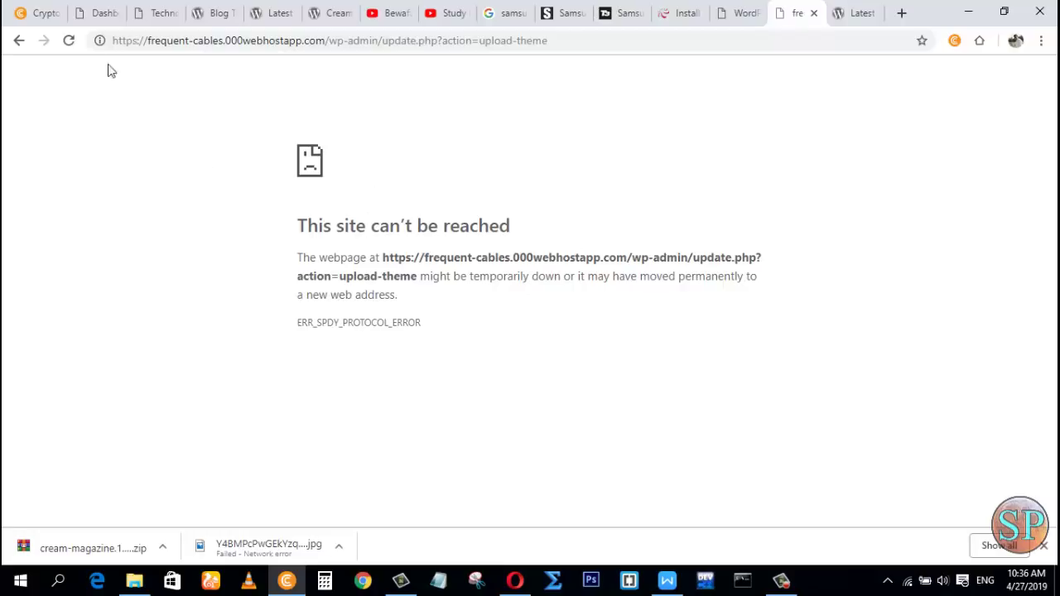
click(69, 40)
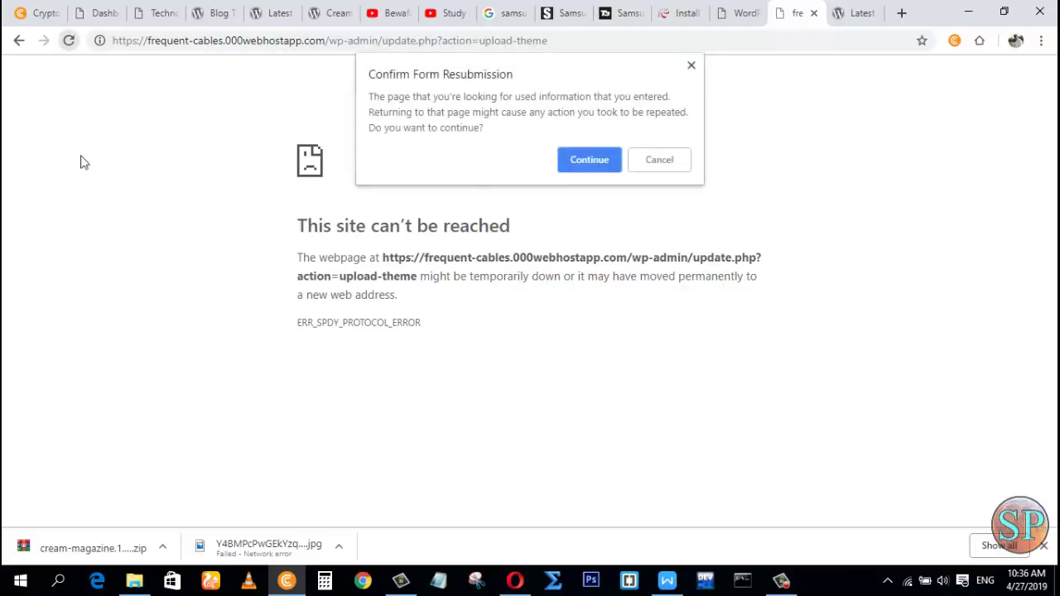
click(568, 159)
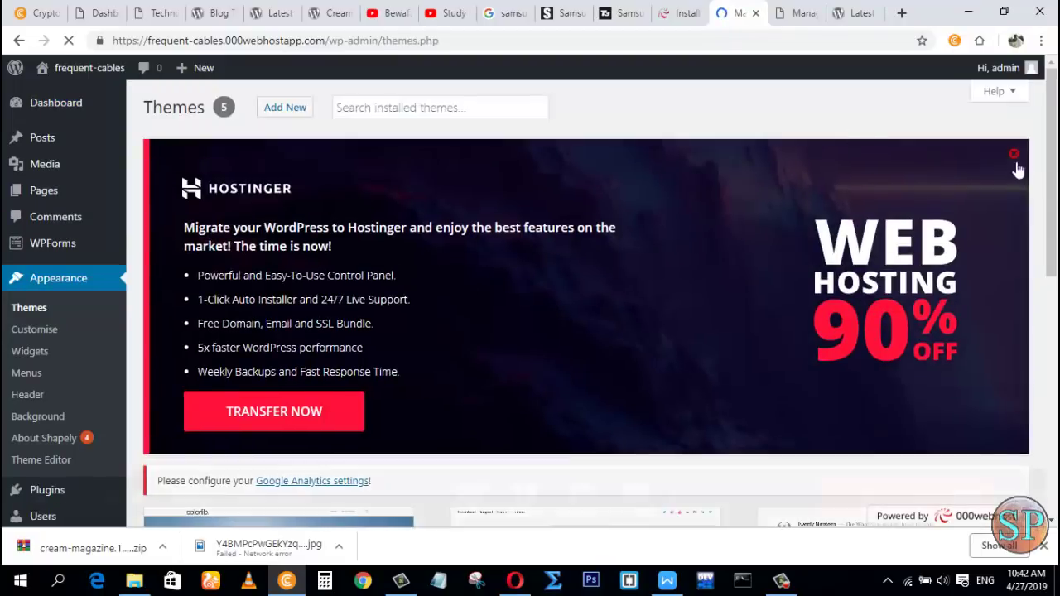
Step: Dismiss the Hostinger banner on the Themes page and check the installed themes for Cream Magazine
click(1013, 155)
scroll(505, 346, down, 3)
scroll(530, 350, up, 3)
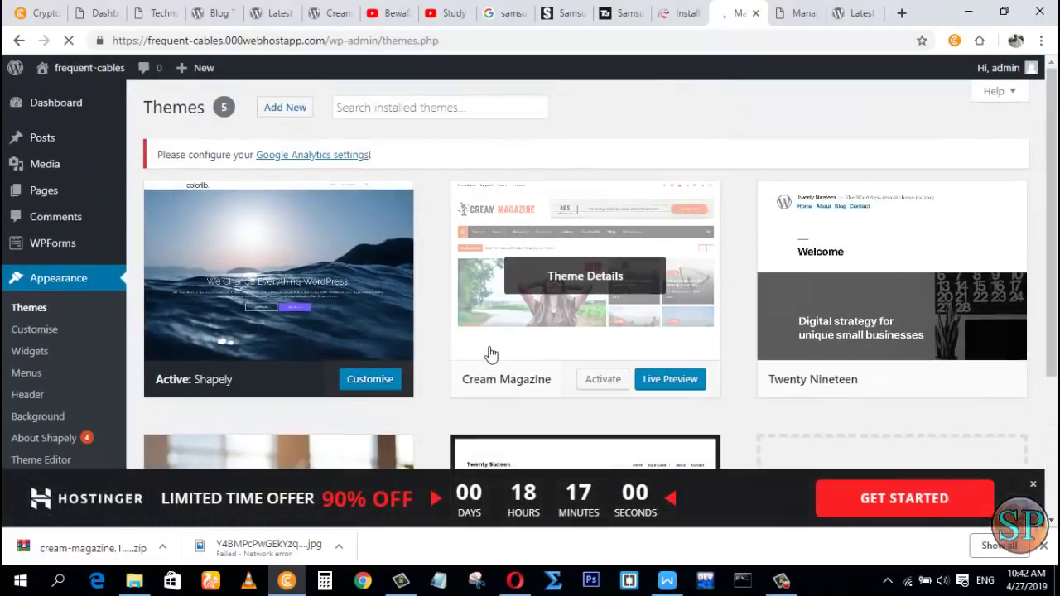
scroll(480, 355, down, 3)
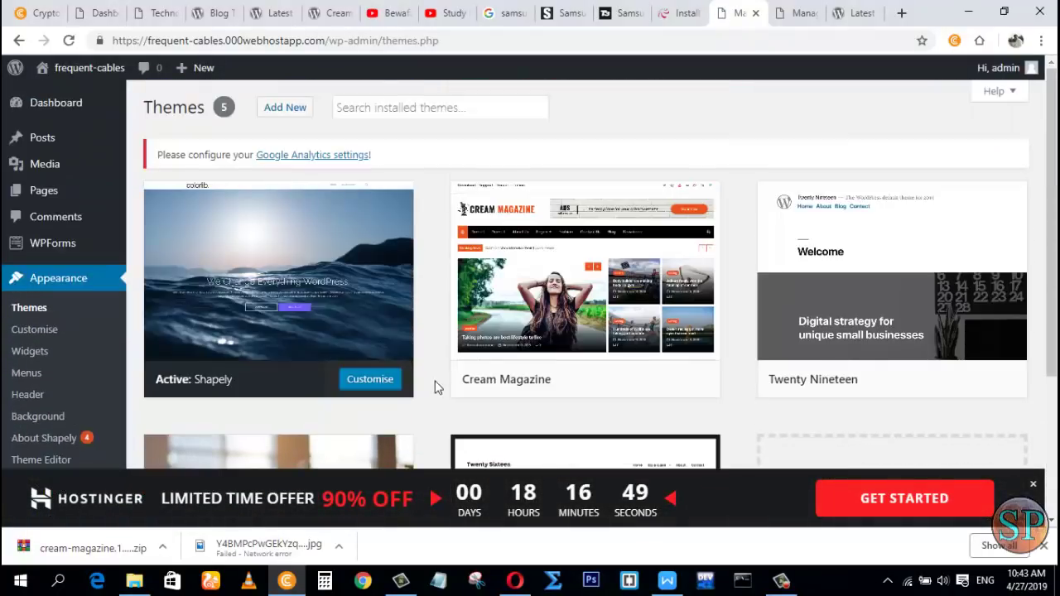
mouse_move(495, 247)
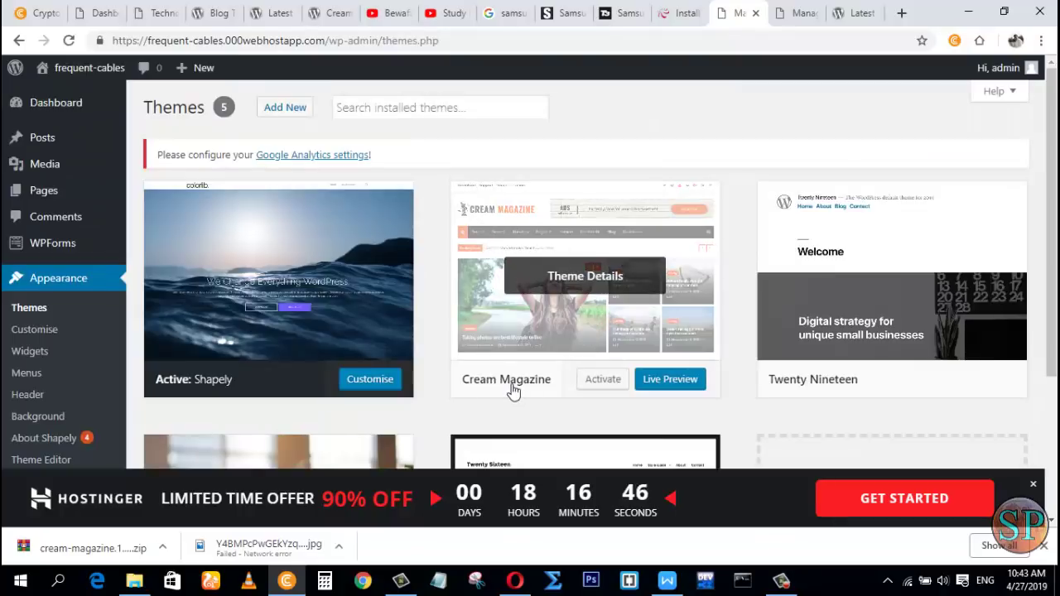
Step: Compare the Cream Magazine page on WordPress.org with the theme installed on the site
click(325, 19)
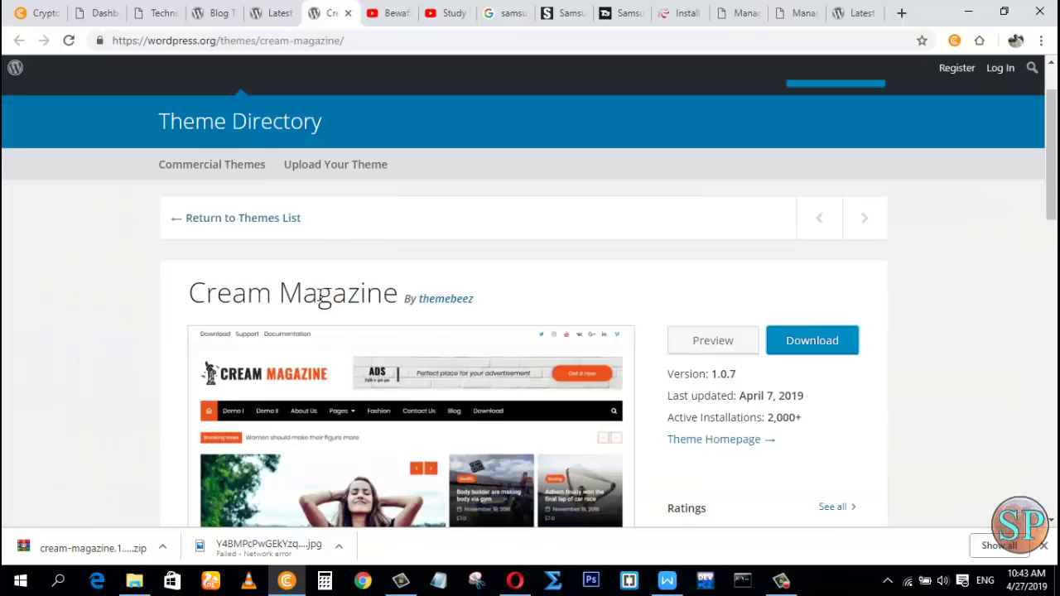
scroll(636, 293, down, 2)
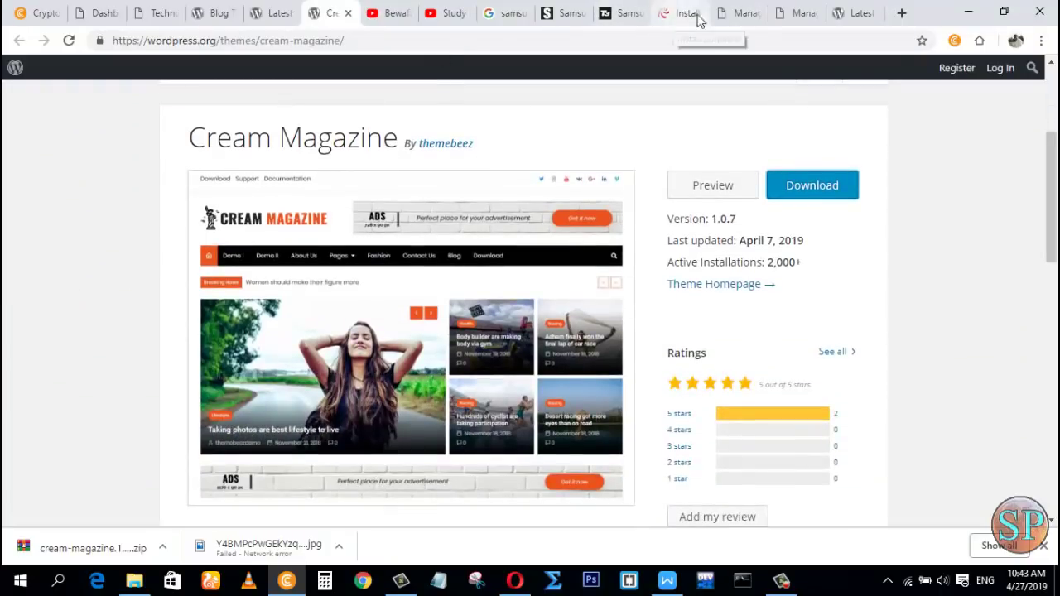
click(750, 17)
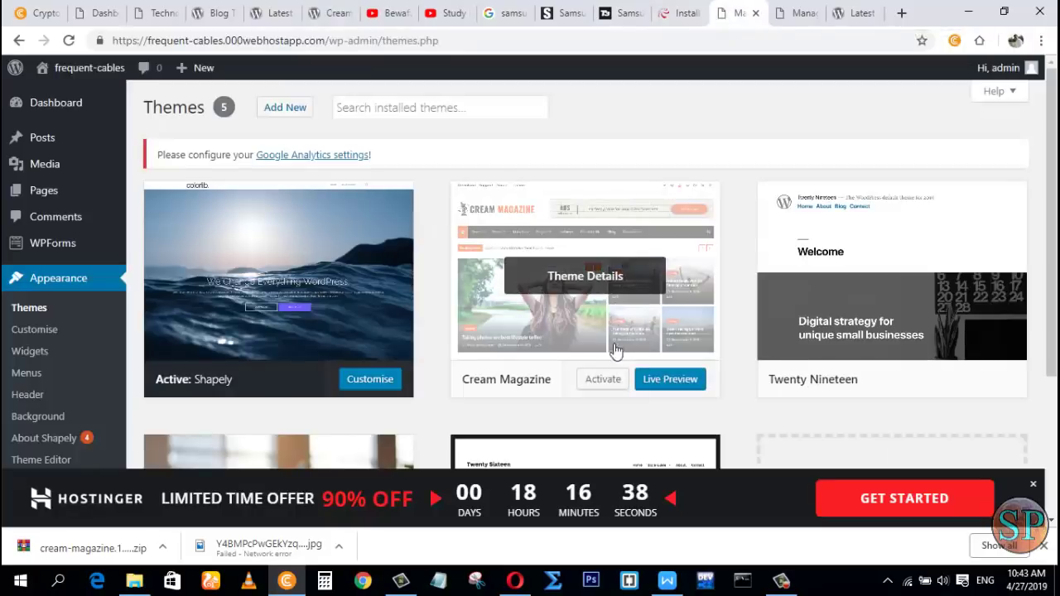
Step: Activate the Cream Magazine theme, opening its live preview in a separate tab, and dismiss the Hostinger banner on the Themes page
right_click(654, 383)
click(680, 392)
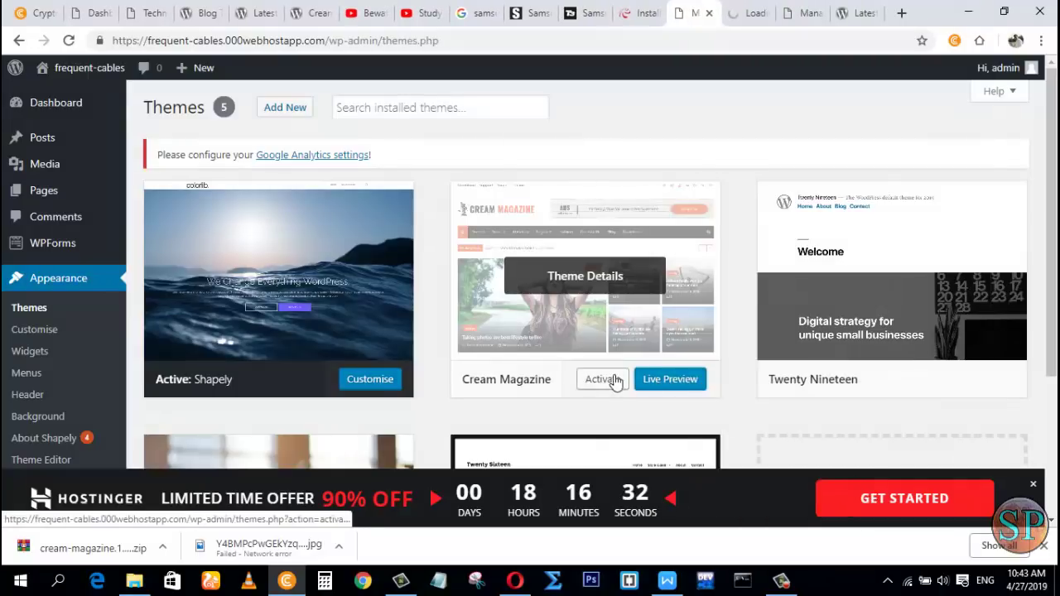
click(616, 380)
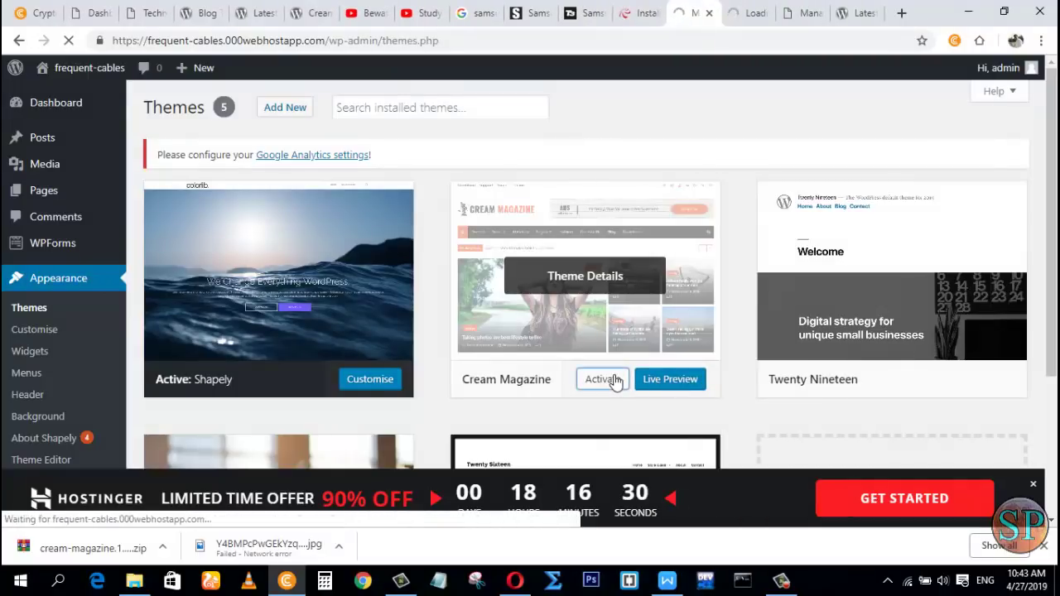
click(754, 16)
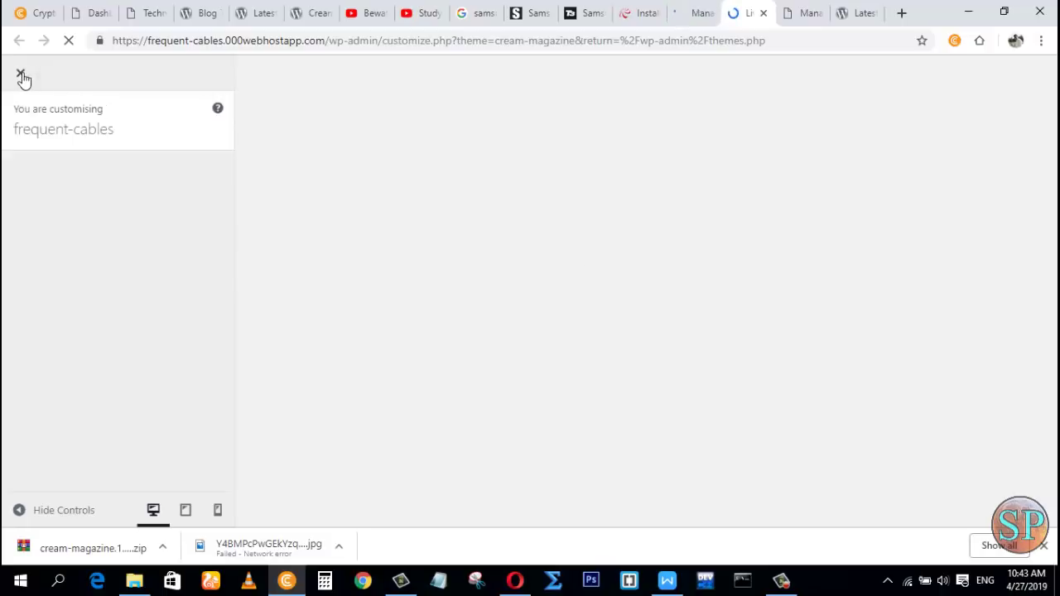
click(702, 14)
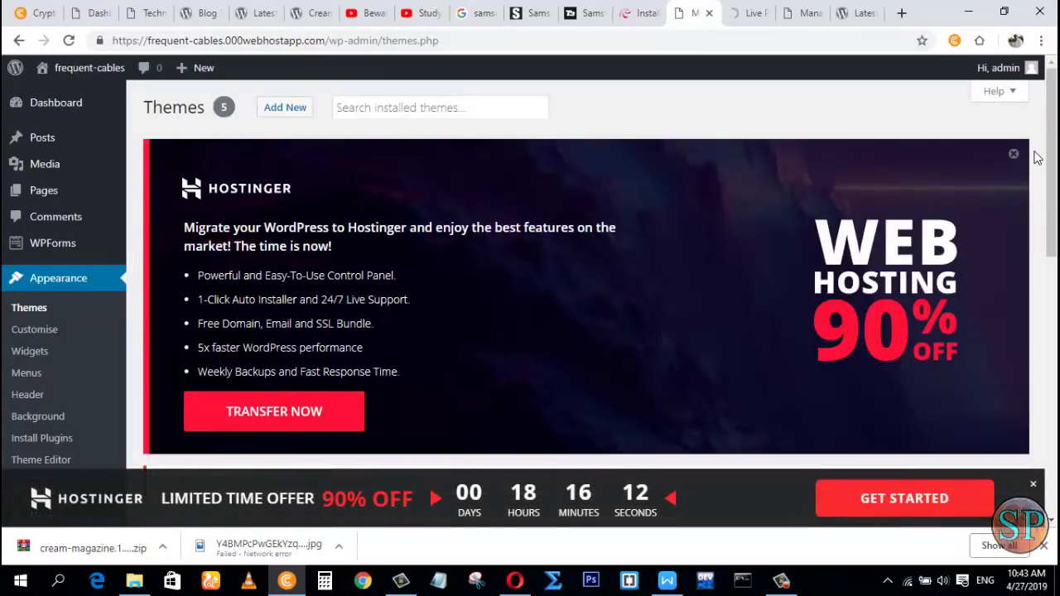
click(1013, 154)
scroll(521, 331, down, 2)
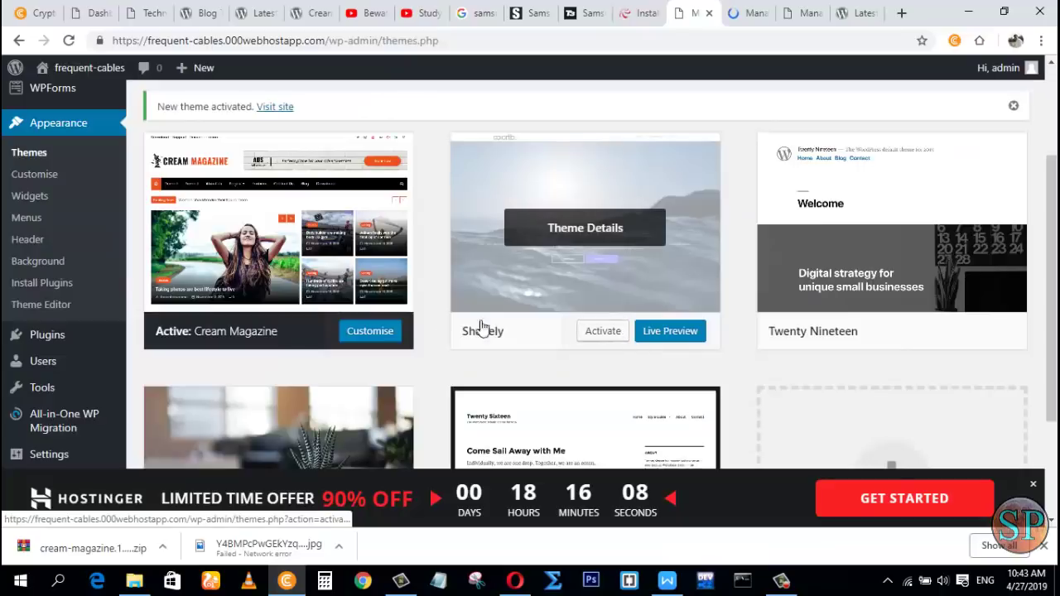
Step: Open the frequent-cables site in a new tab from the theme activation notice and switch to it
scroll(378, 315, up, 3)
right_click(273, 264)
click(315, 270)
click(712, 18)
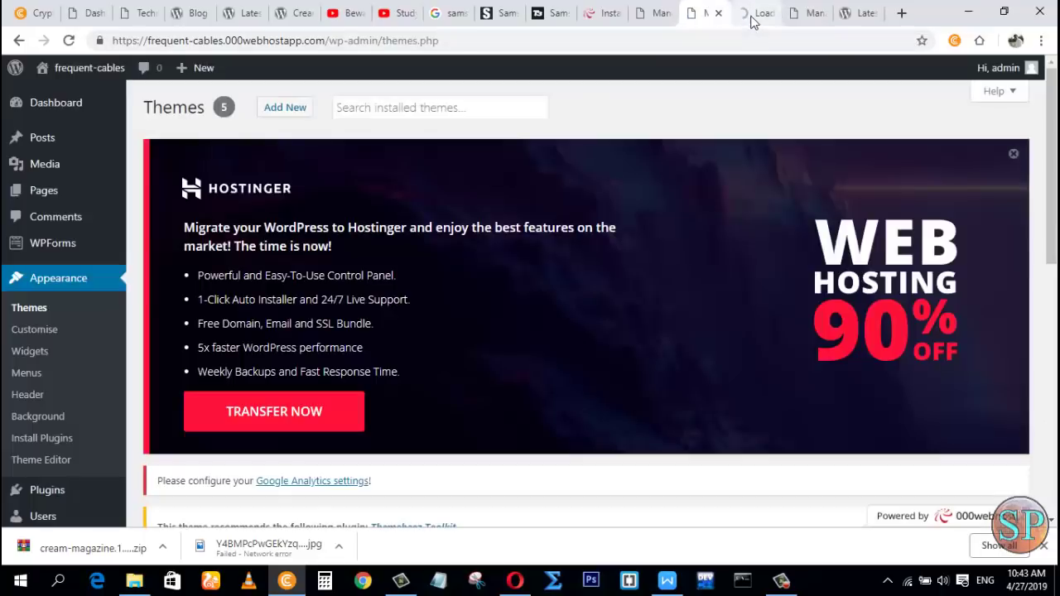
click(751, 20)
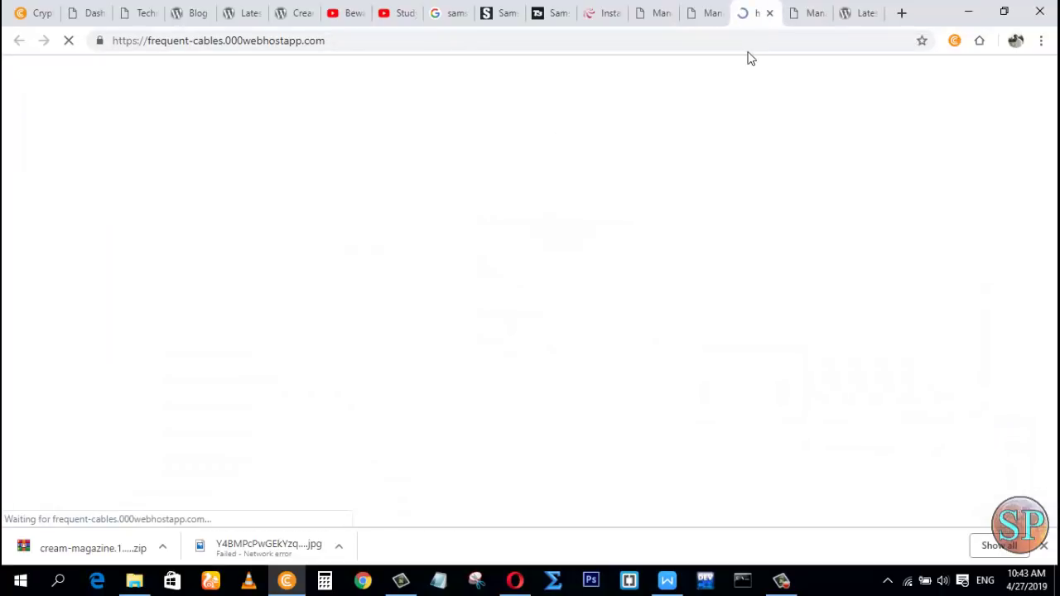
click(704, 15)
click(800, 18)
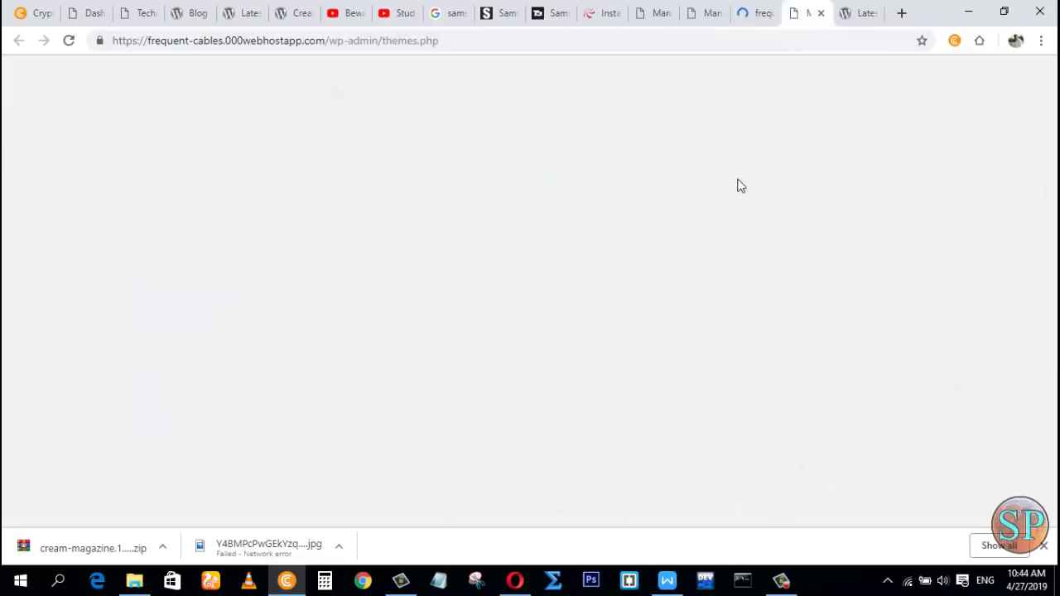
click(751, 19)
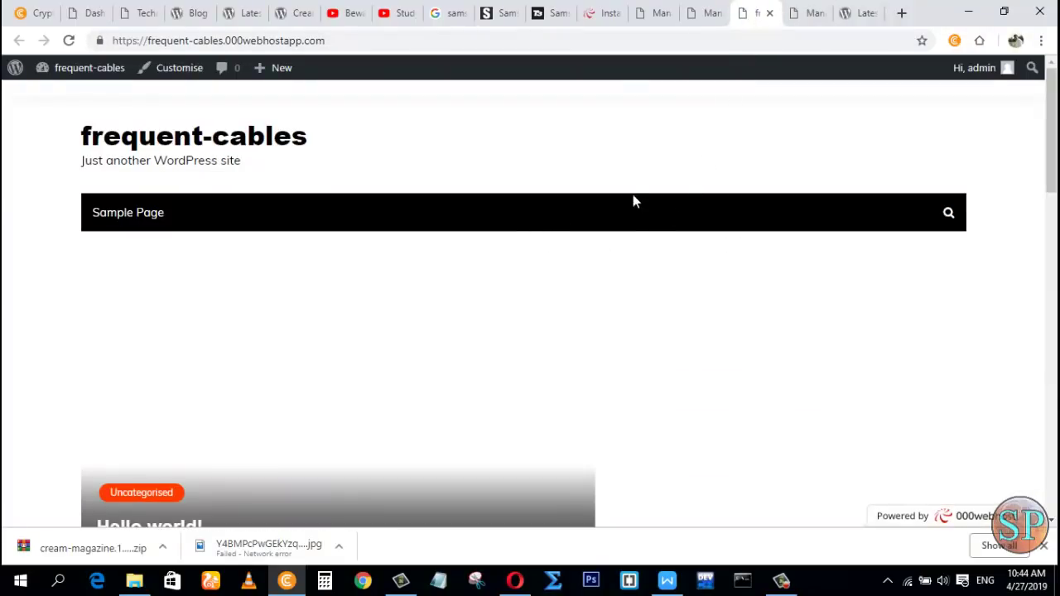
Step: Examine the frequent-cables homepage from header to sidebar widgets to see how the Cream Magazine theme looks
scroll(629, 231, down, 4)
scroll(632, 234, up, 3)
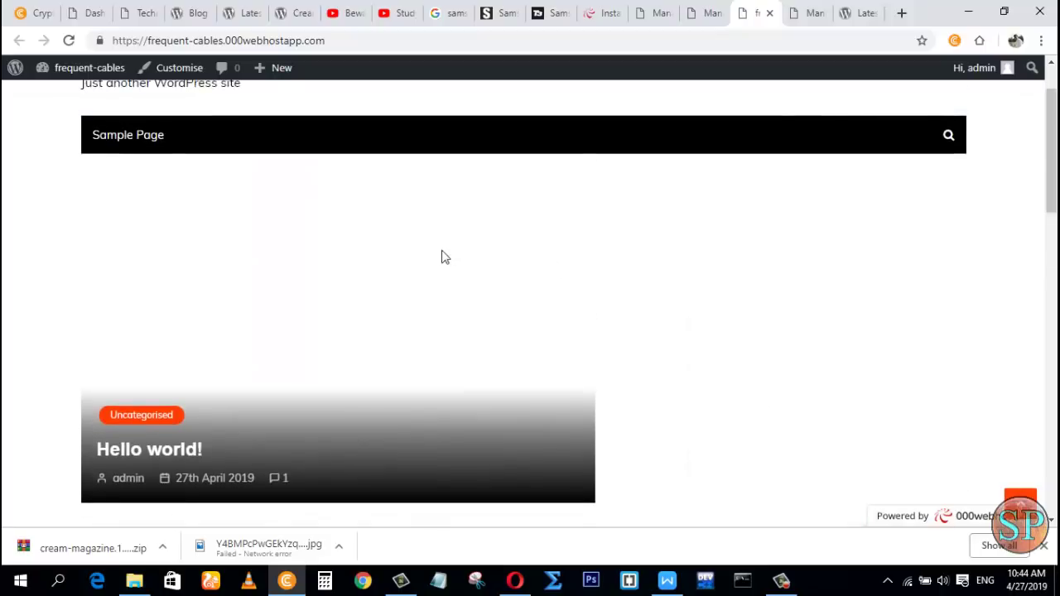
scroll(464, 258, down, 1)
scroll(463, 257, down, 5)
scroll(447, 312, up, 6)
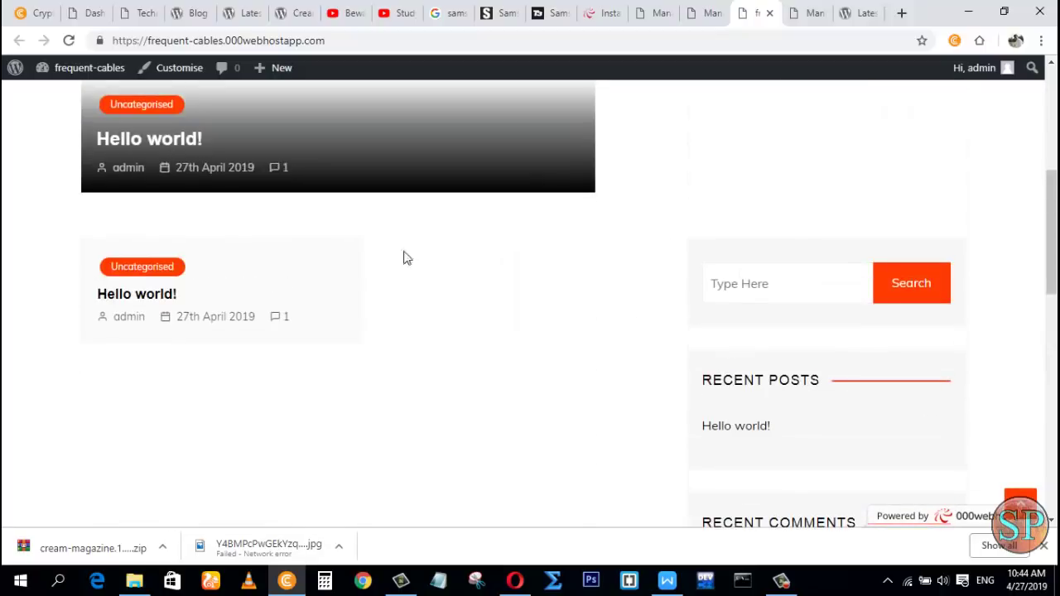
scroll(392, 244, down, 8)
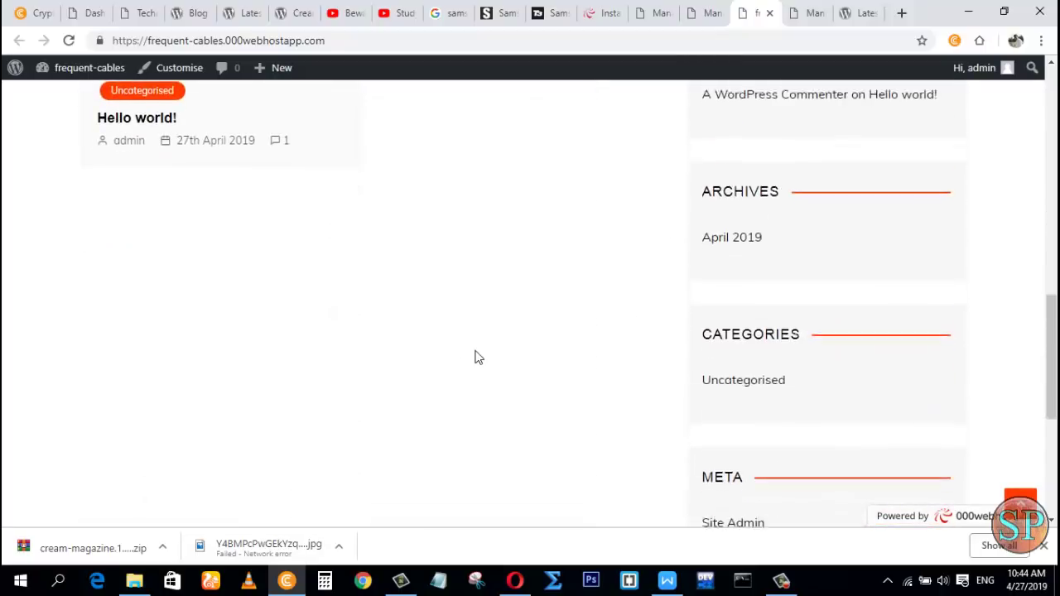
scroll(477, 358, up, 10)
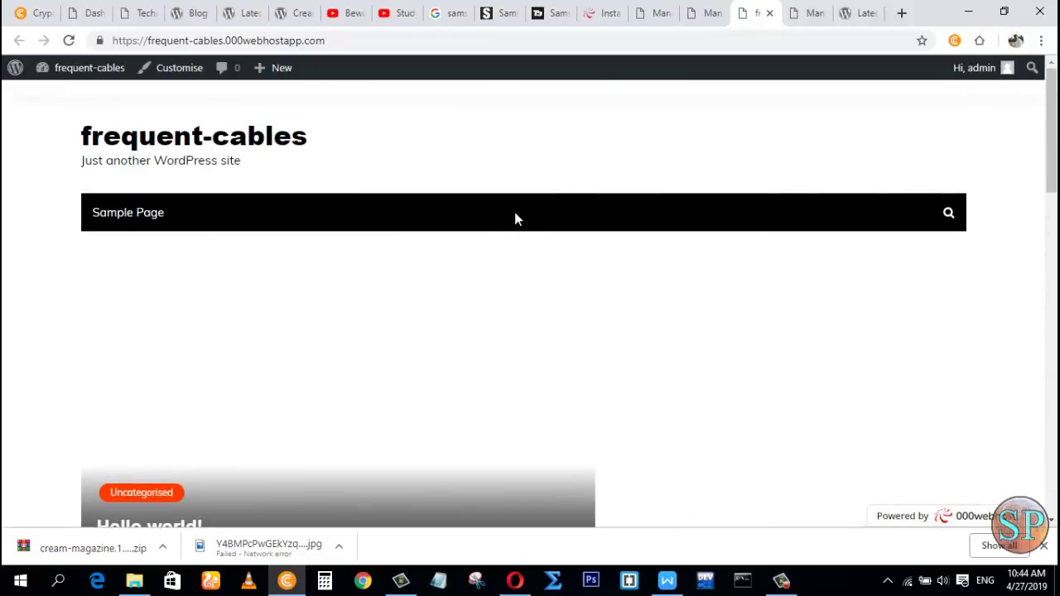
Step: Close the duplicate Themes tab and return to the Themes page showing the recommended plugin notice
click(705, 13)
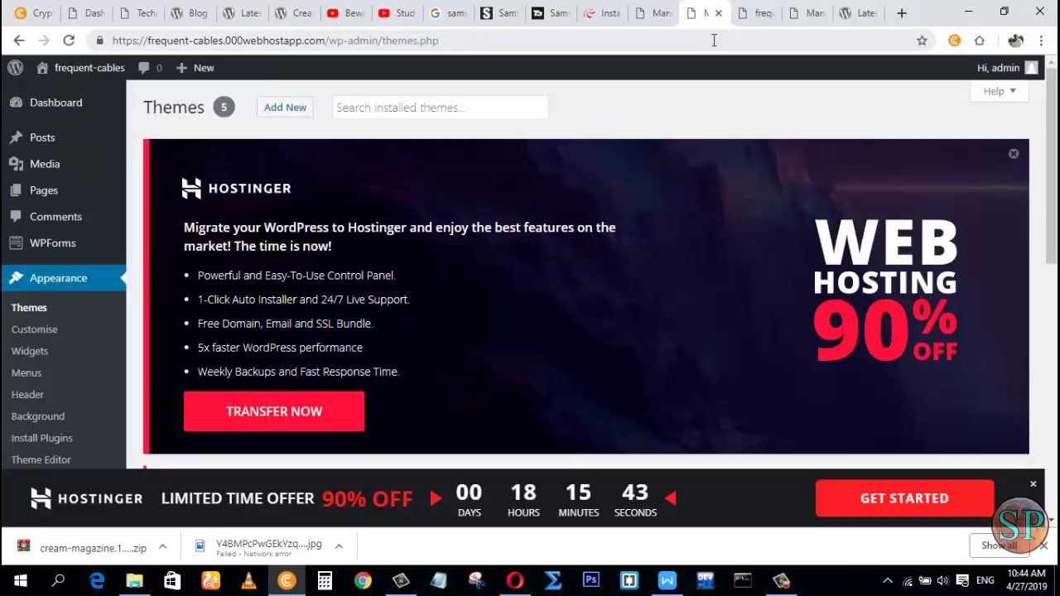
click(718, 13)
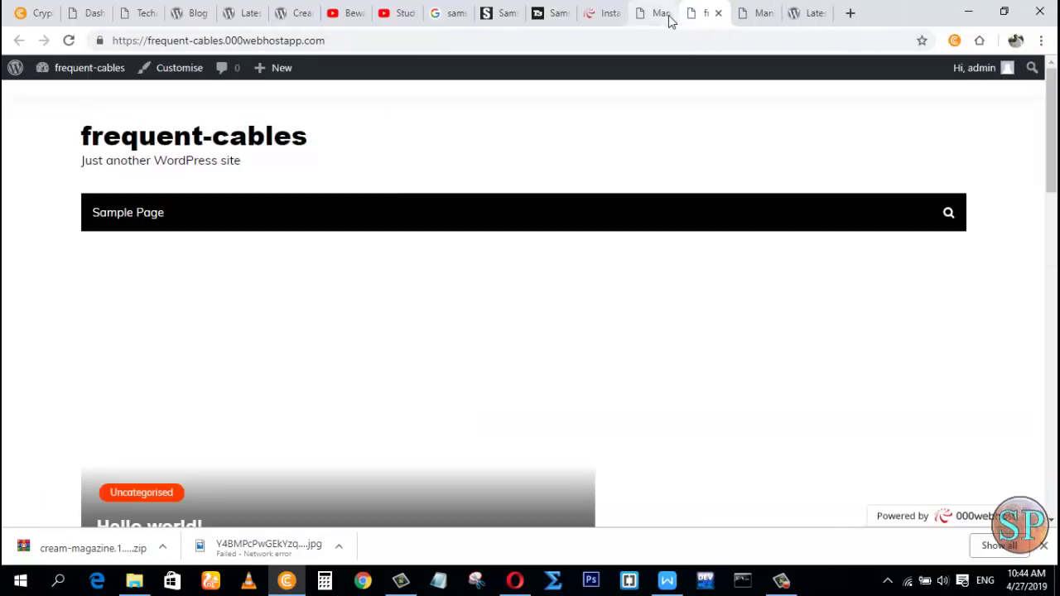
click(669, 19)
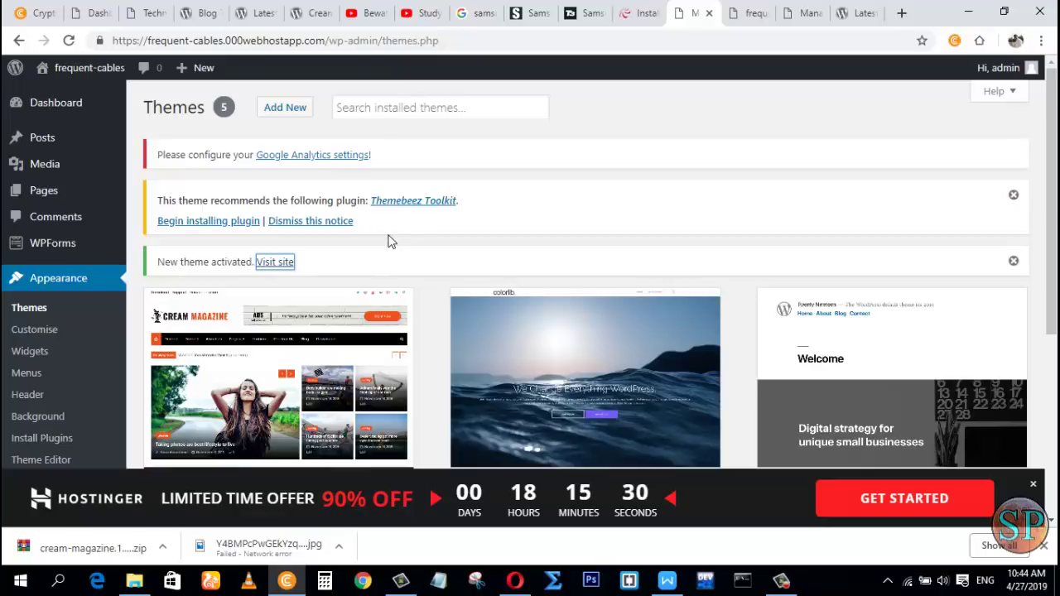
Step: Install the recommended Themebeez Toolkit plugin and dismiss the Hostinger banner on the installation page
click(224, 229)
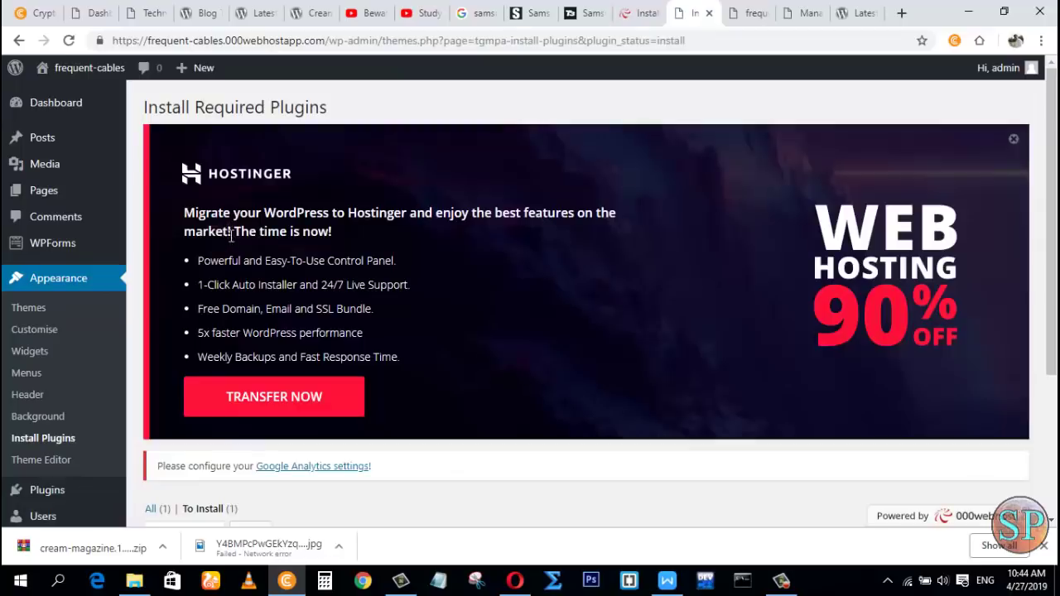
scroll(248, 298, down, 3)
click(197, 392)
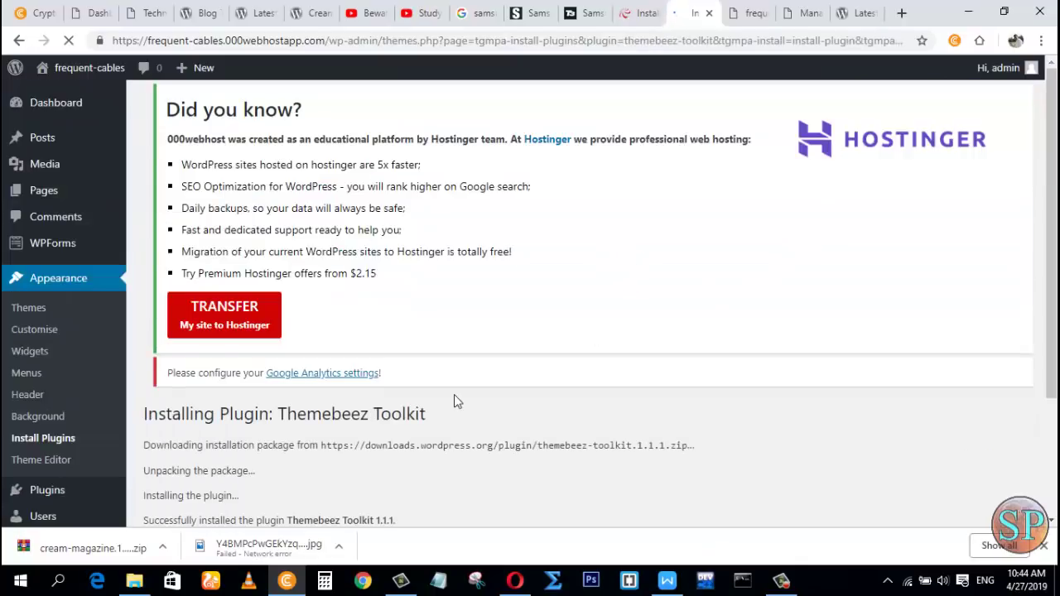
scroll(456, 400, down, 3)
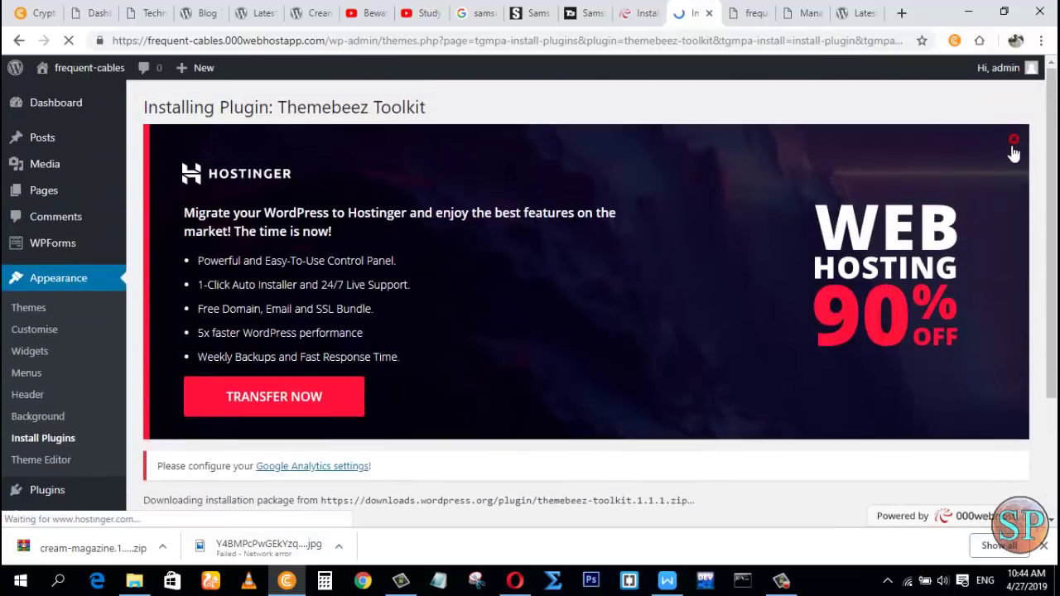
click(1012, 142)
scroll(509, 310, down, 3)
scroll(509, 309, up, 2)
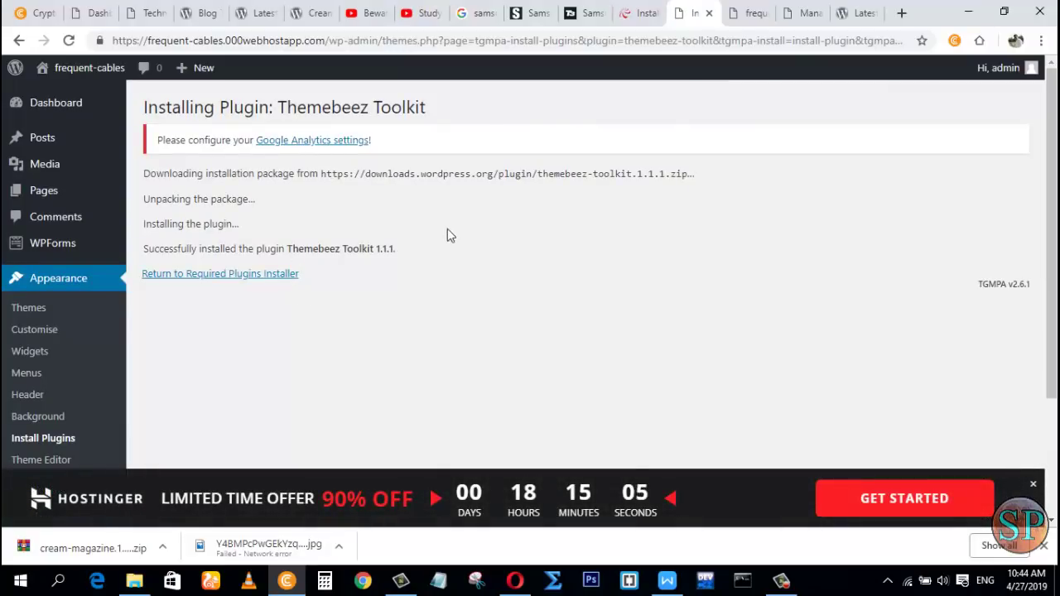
Step: Check the assignment's problem statement in WPS Writer and start adding a new post on the WordPress site
click(667, 580)
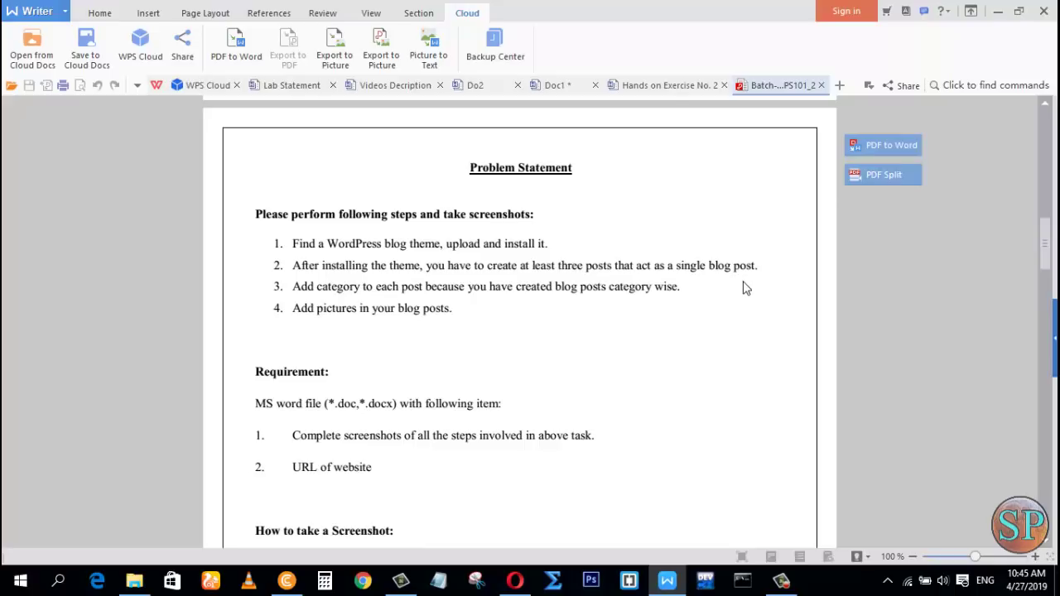
click(670, 582)
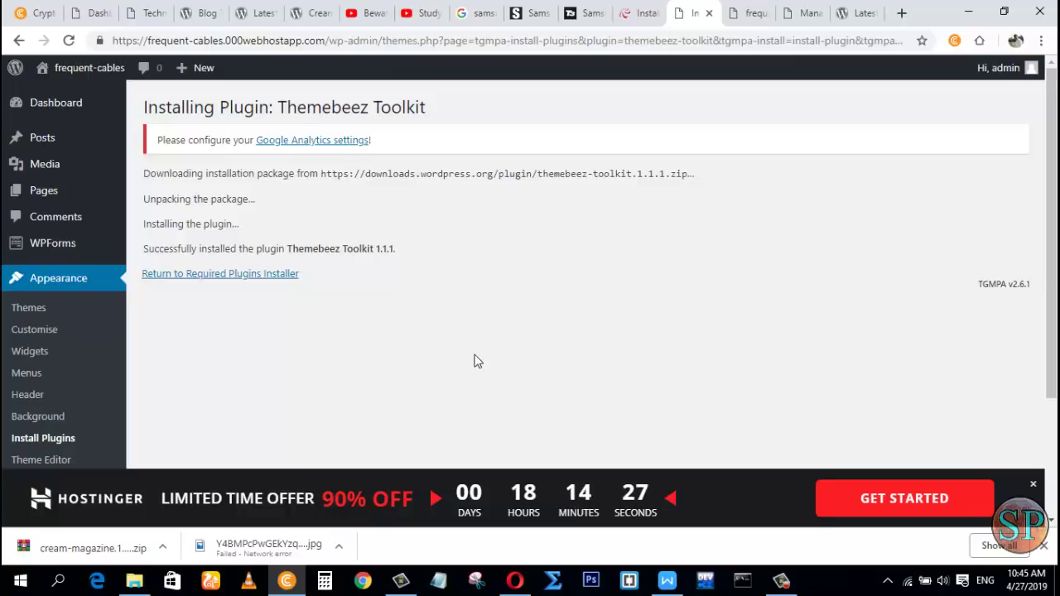
mouse_move(87, 136)
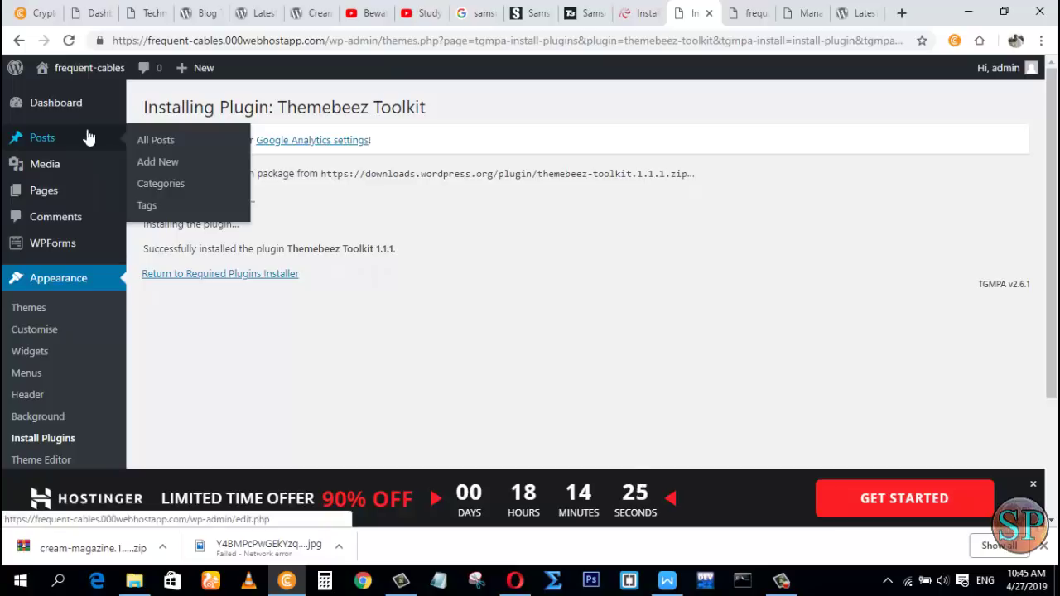
click(168, 163)
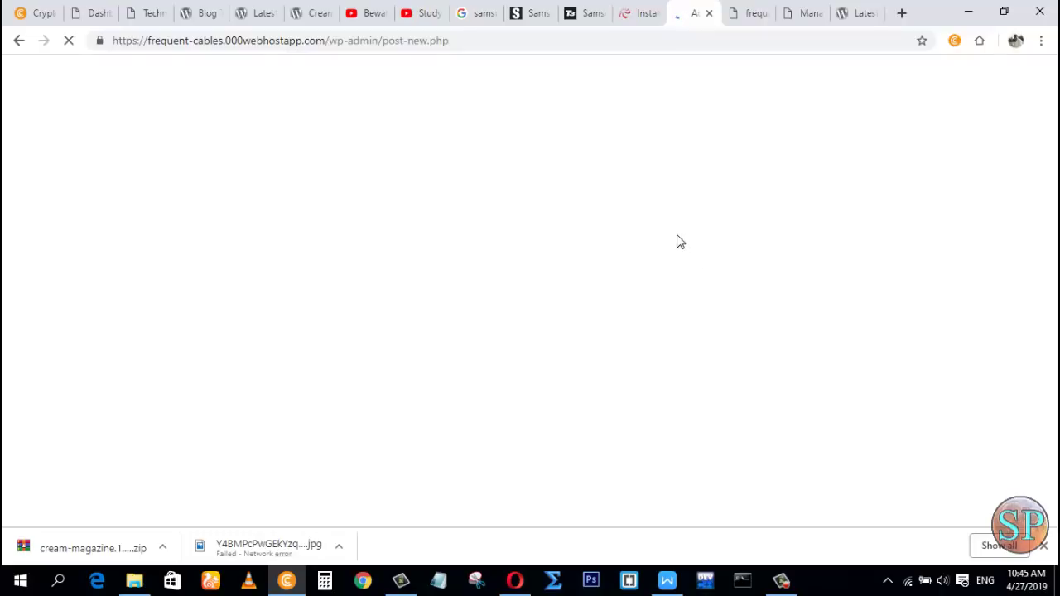
Step: Look through the Google results for "samsung galaxy s10 plus blog" for review articles to use as post content
click(478, 16)
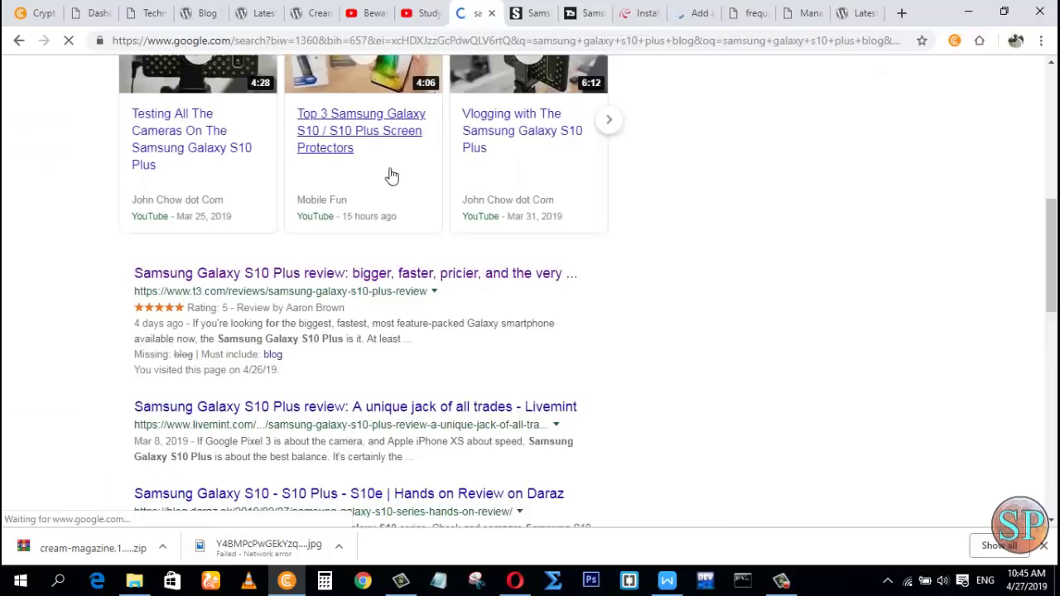
scroll(390, 175, up, 5)
scroll(339, 95, up, 3)
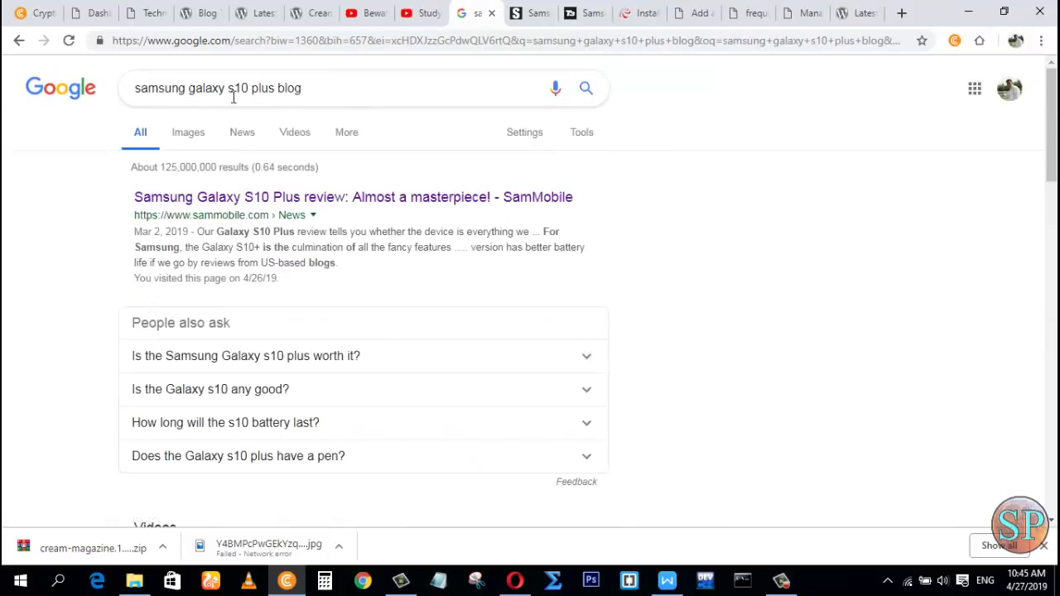
drag(199, 97, 199, 119)
click(350, 91)
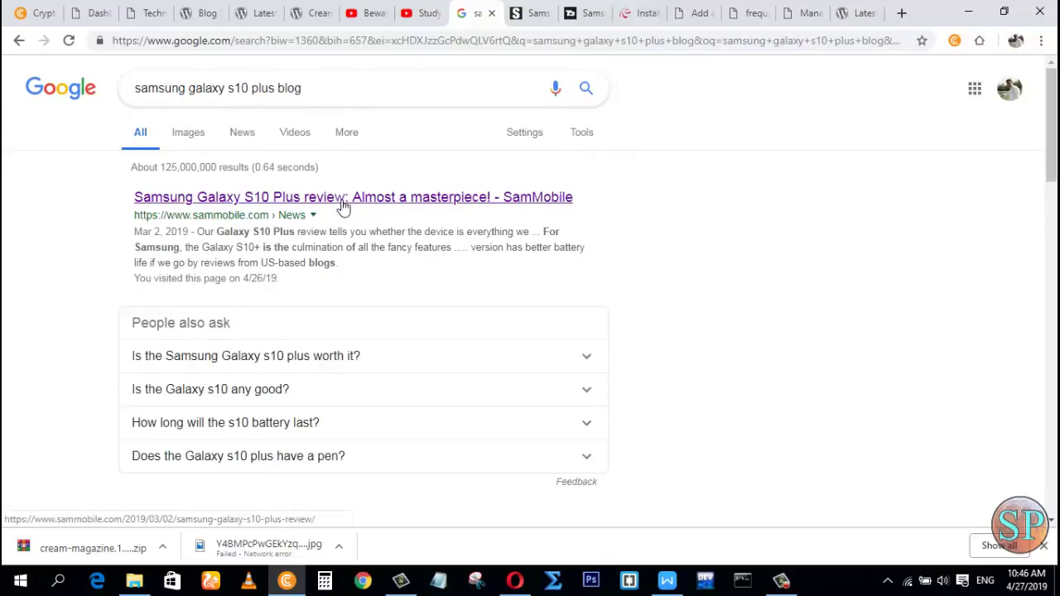
scroll(339, 230, down, 5)
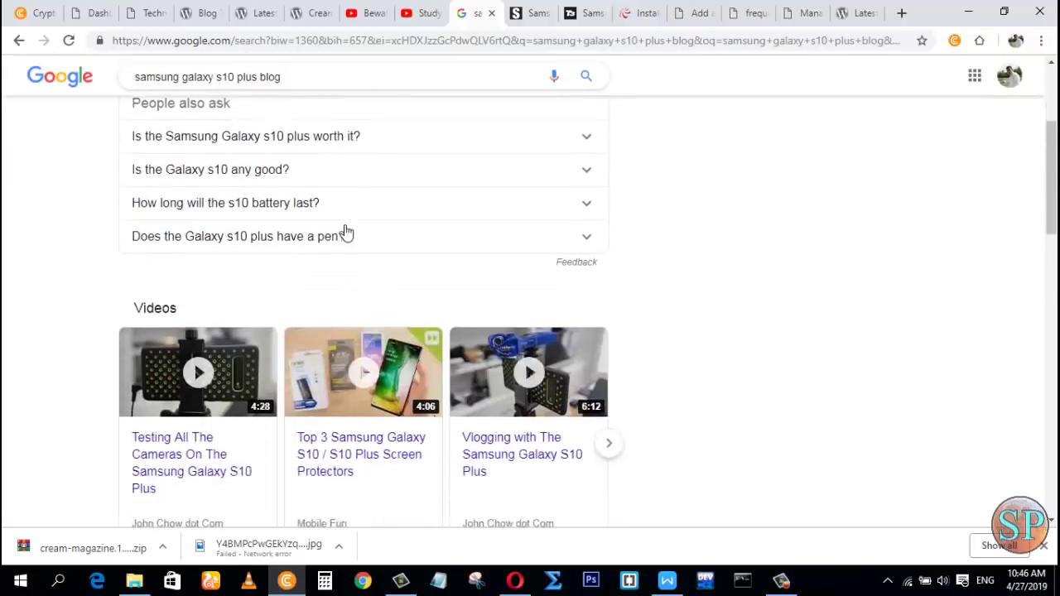
scroll(346, 232, down, 2)
right_click(351, 200)
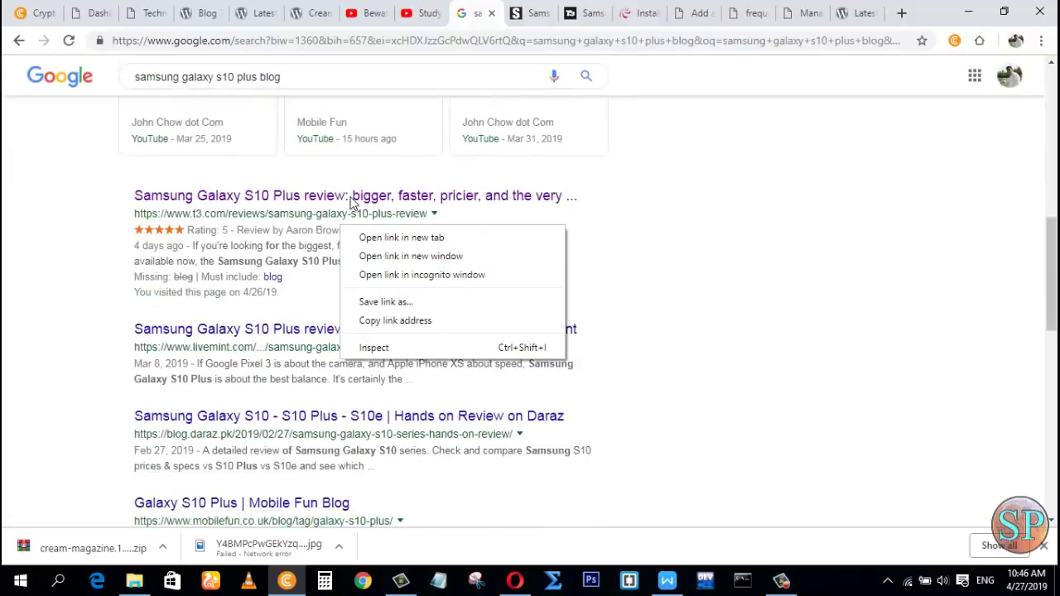
scroll(355, 201, up, 2)
Step: Switch to the T3 Samsung Galaxy S10 Plus review and dismiss its notification request
click(530, 17)
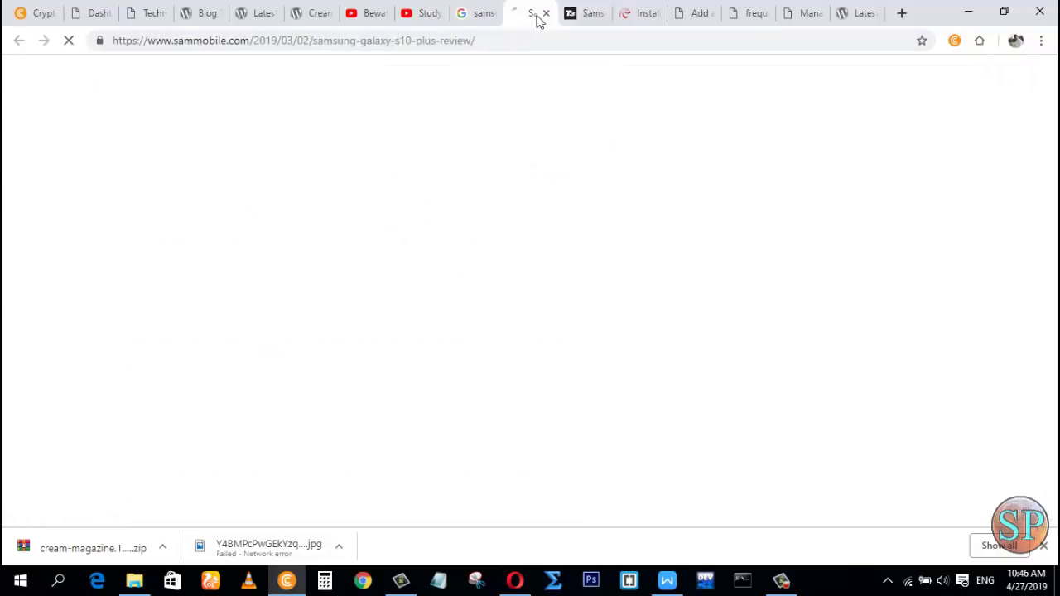
click(566, 23)
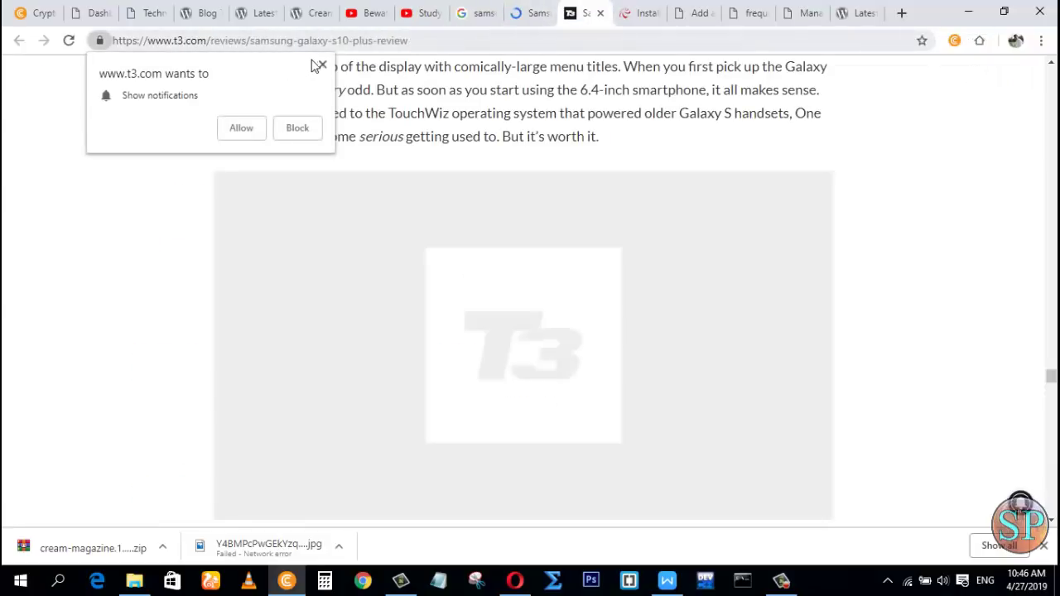
click(321, 65)
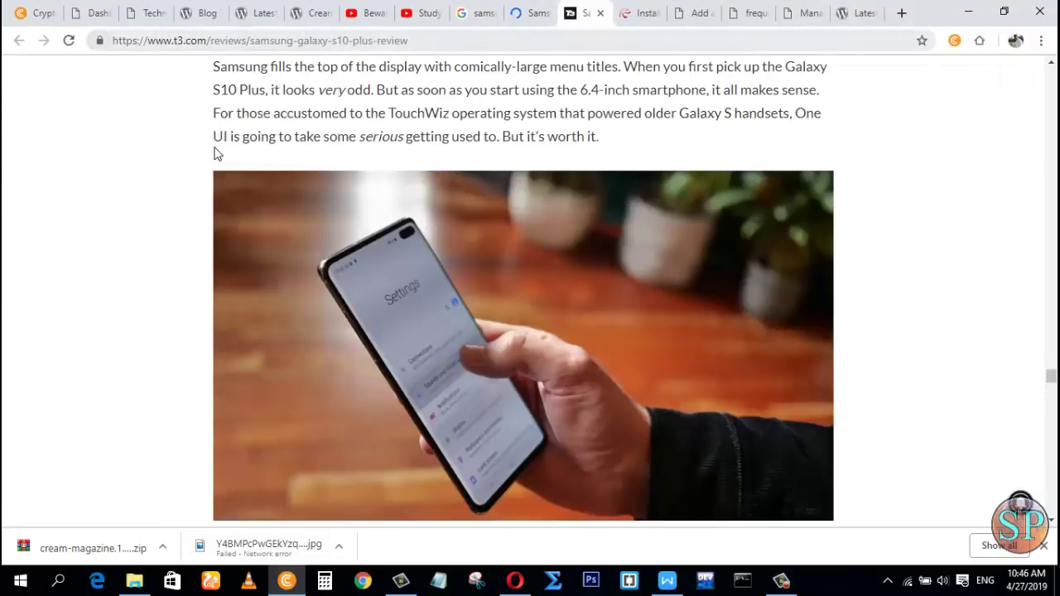
Step: Copy the heading "Samsung Galaxy S10 Plus review: Software, battery, and other features" and close the advertising tab
scroll(485, 192, up, 6)
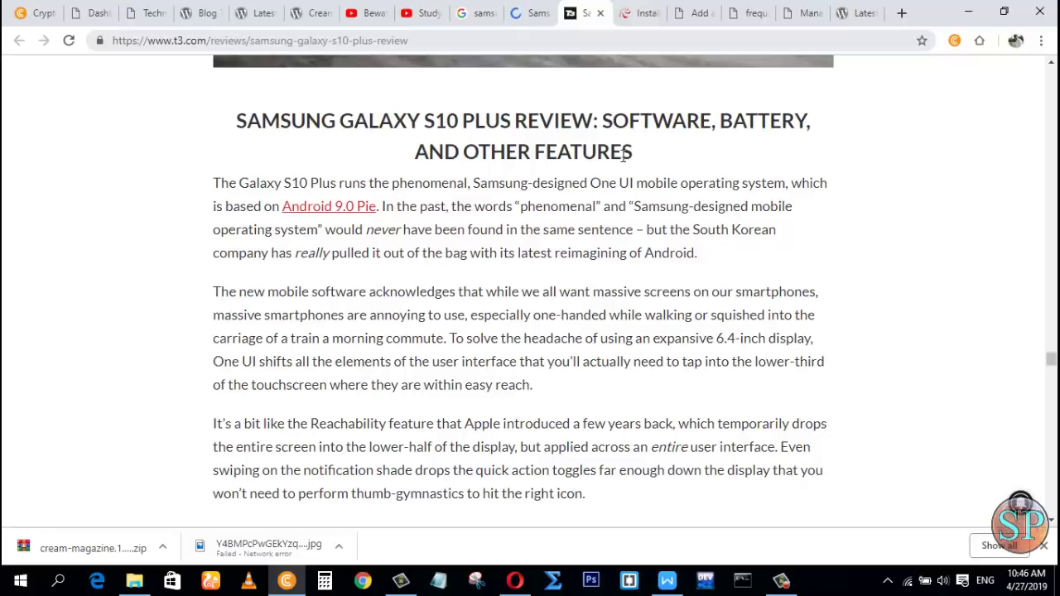
drag(633, 156, 210, 121)
key(ctrl+c)
click(343, 125)
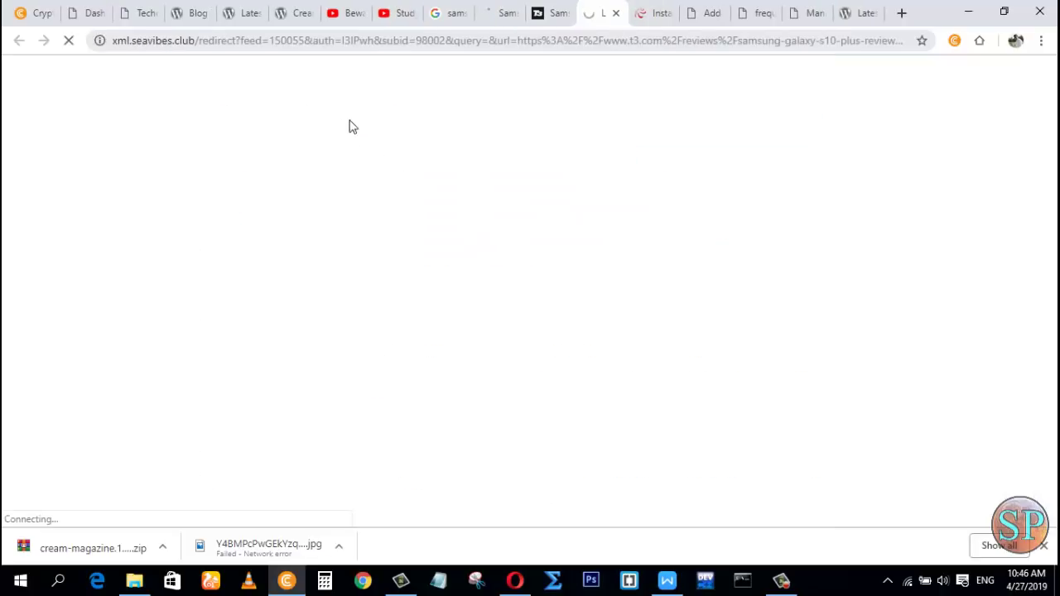
click(615, 13)
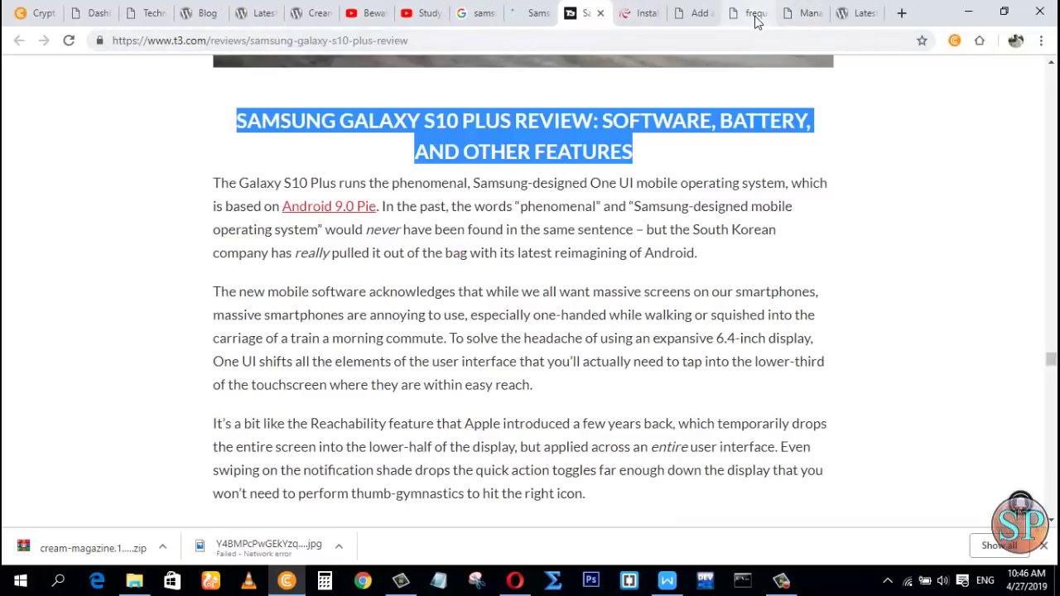
Step: Paste the copied Samsung Galaxy S10 Plus heading as the new post's title, dismissing the editor tip and the hosting banner
click(699, 15)
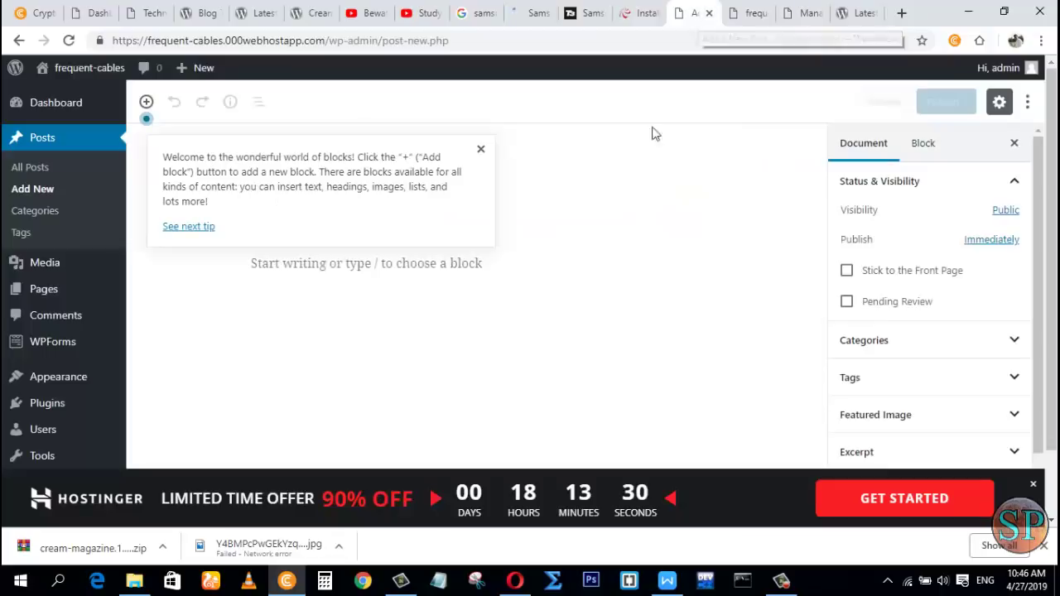
click(480, 150)
key(ctrl+v)
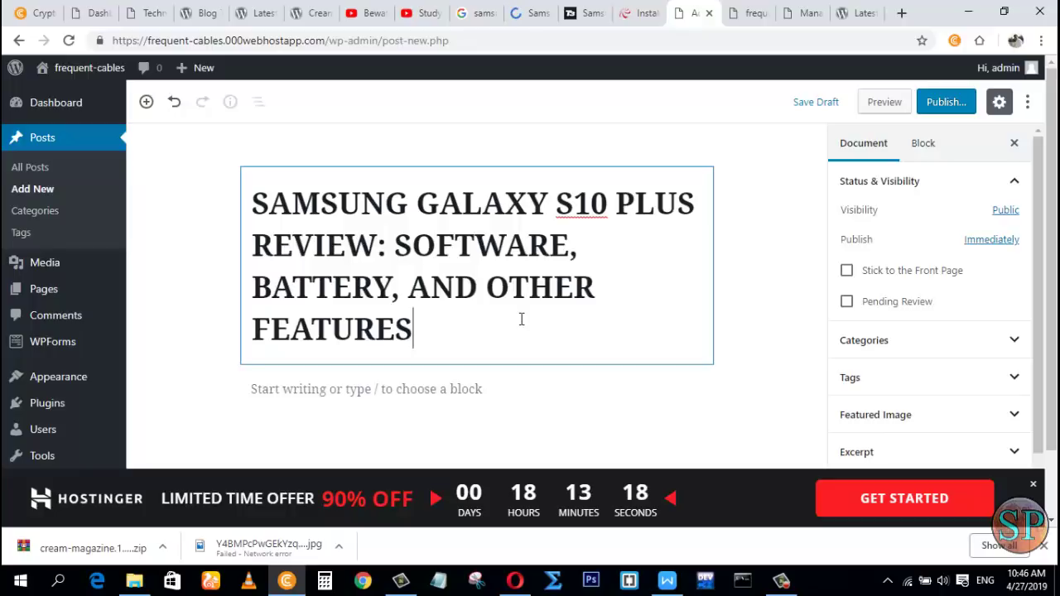
click(1033, 485)
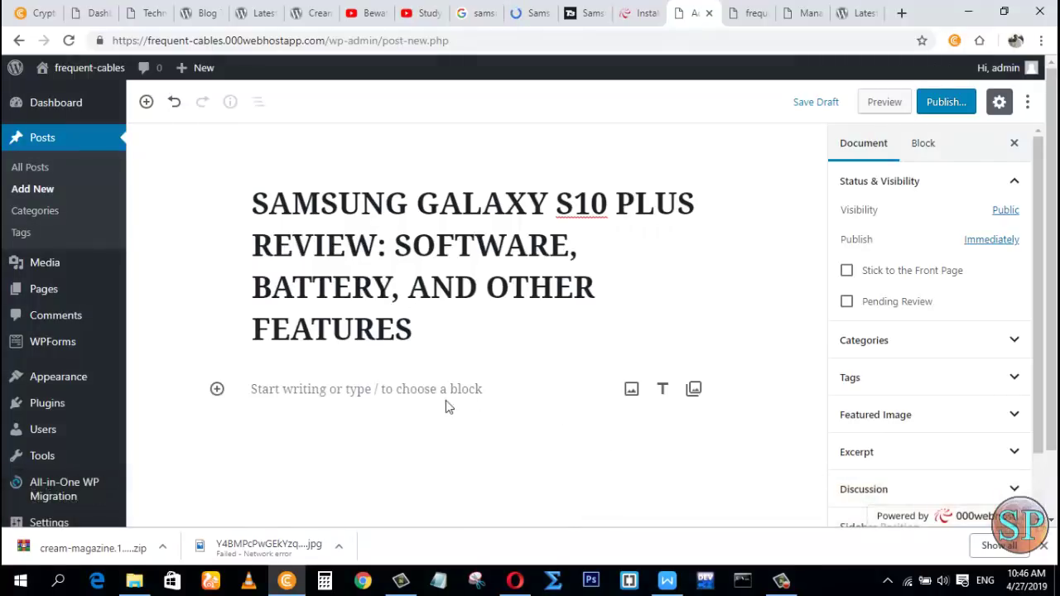
click(457, 403)
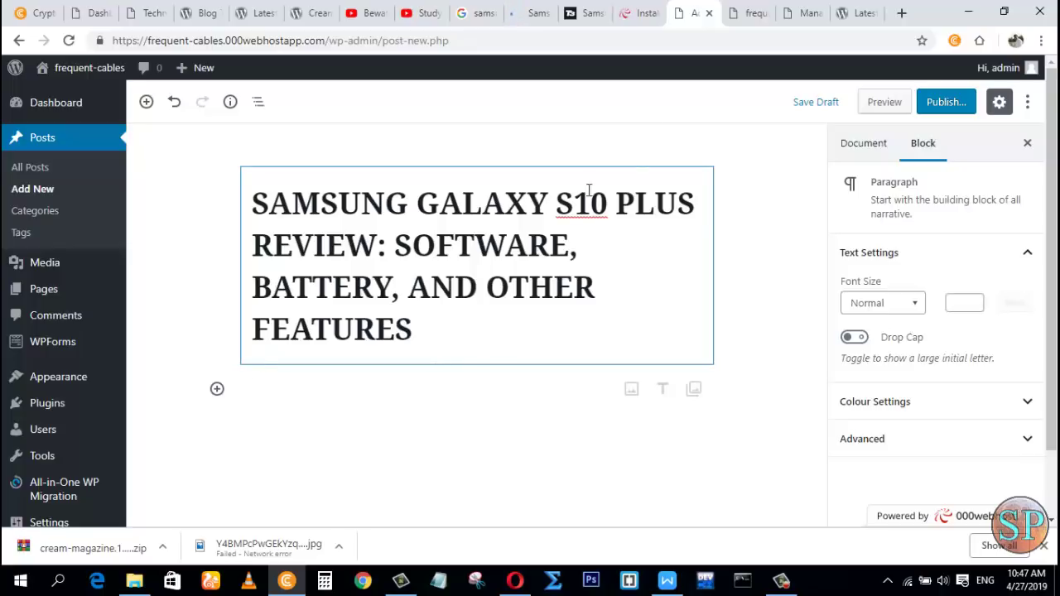
Step: Copy the four paragraphs under the T3 review's "Software, battery, and other features" heading, from "The Galaxy S10 Plus runs" to "it's worth it."
click(537, 15)
click(582, 14)
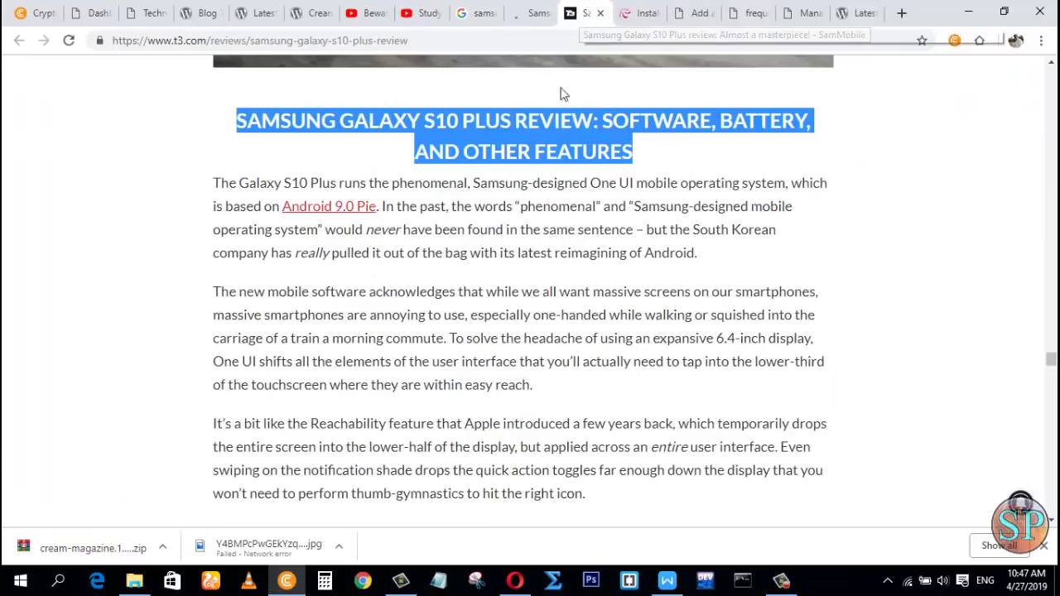
scroll(534, 264, down, 9)
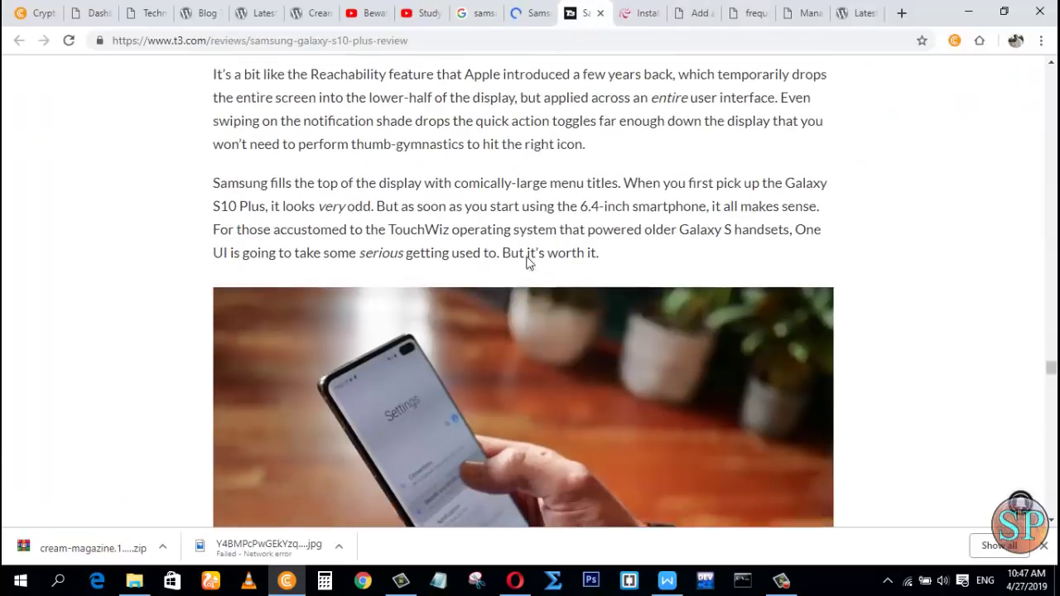
scroll(527, 263, up, 9)
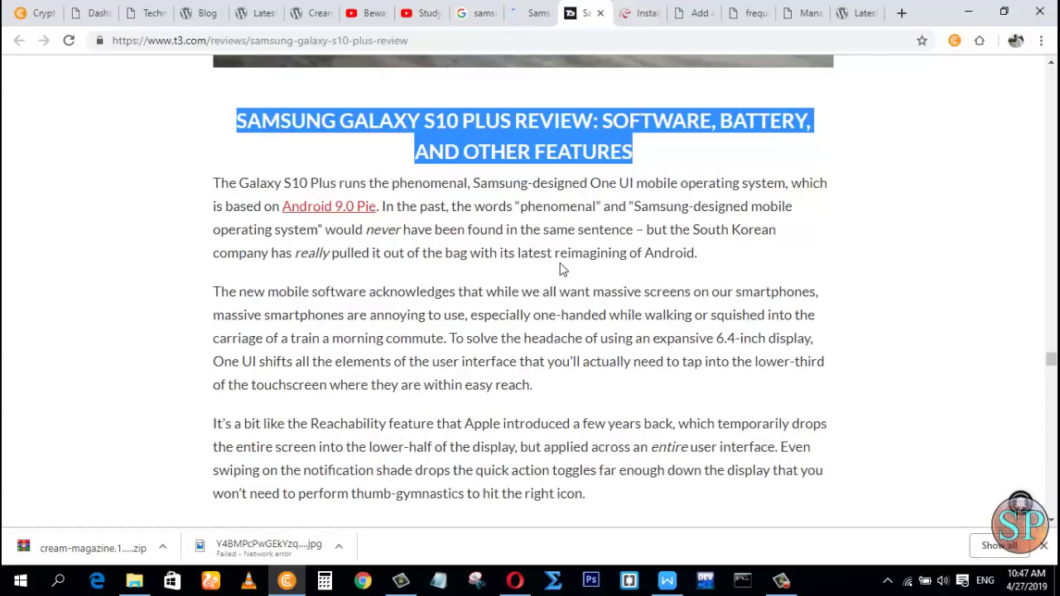
scroll(560, 270, down, 2)
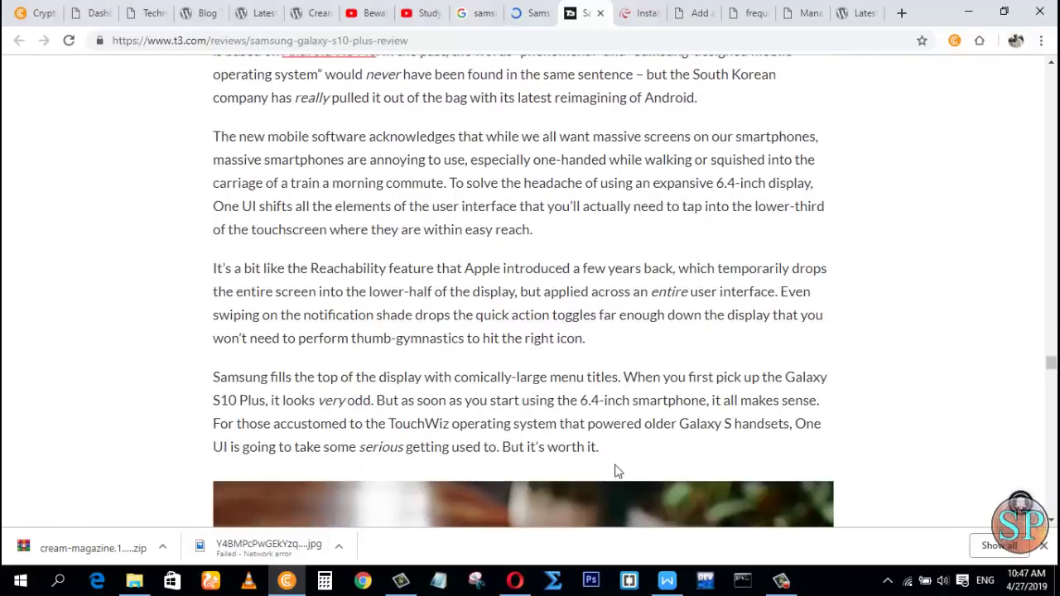
drag(621, 466, 135, 76)
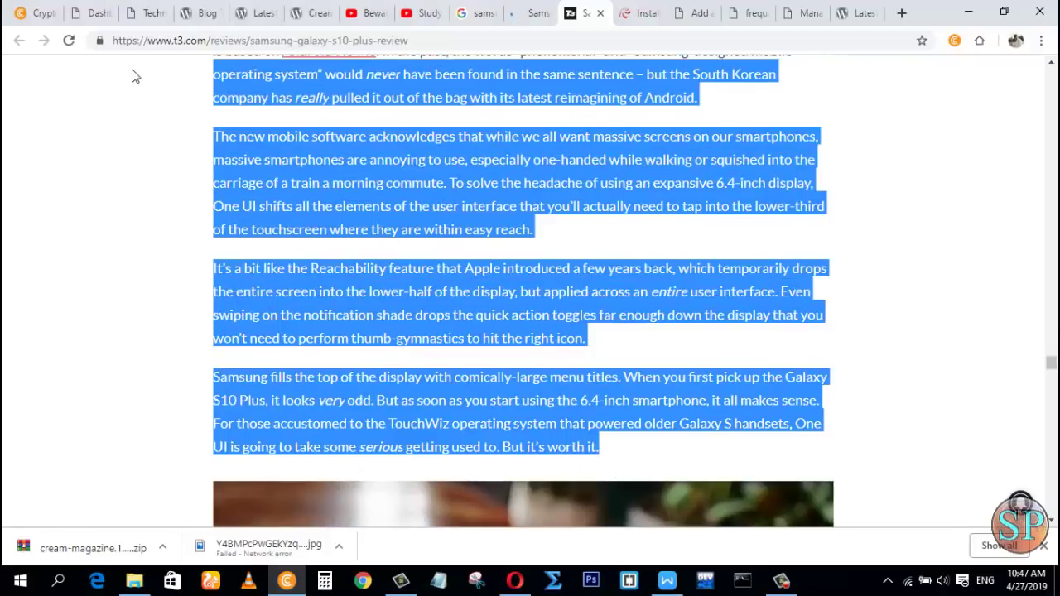
scroll(149, 175, down, 10)
scroll(142, 487, down, 1)
drag(158, 463, 139, 487)
key(ctrl+c)
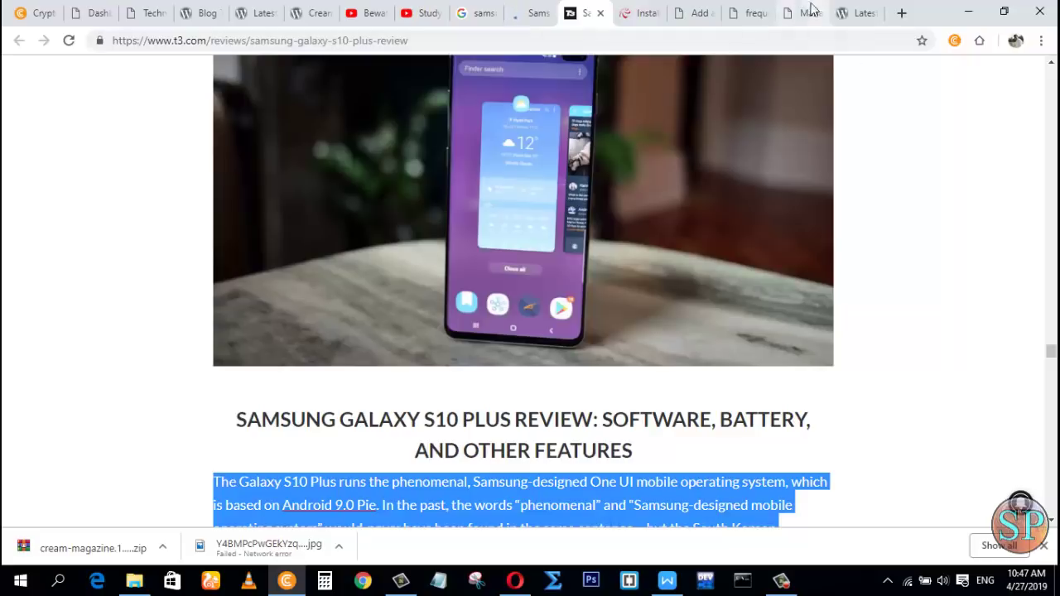
Step: Paste the copied review paragraphs into the body of the new WordPress post
click(695, 12)
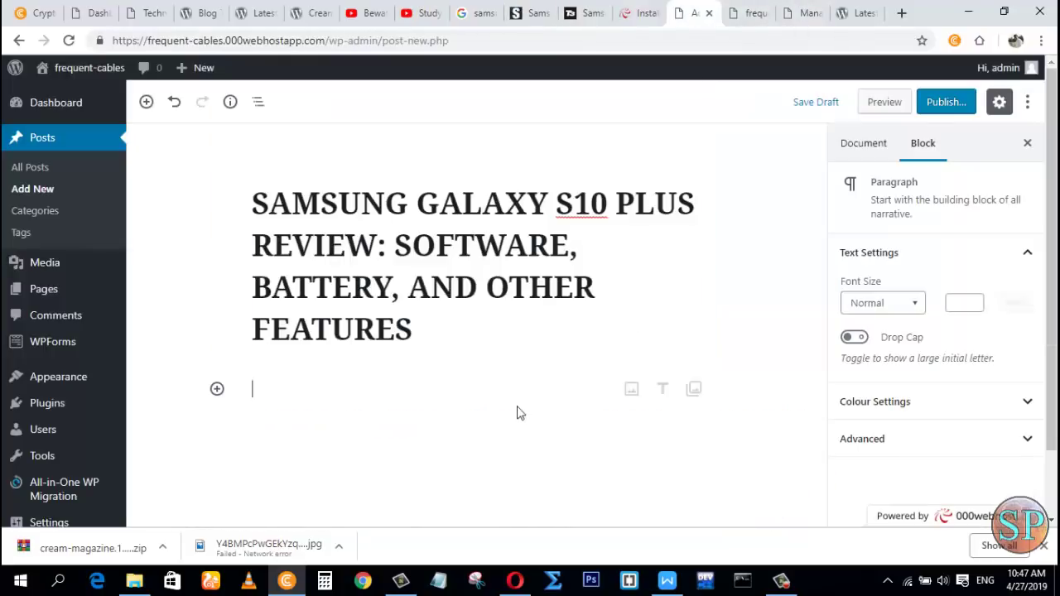
key(ctrl+v)
scroll(521, 404, down, 8)
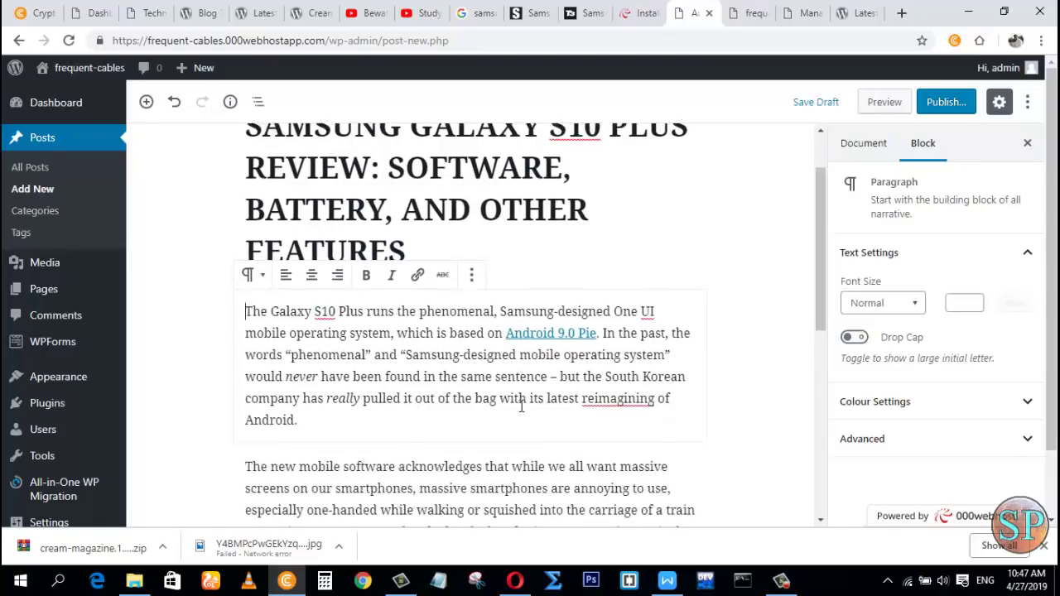
Step: Save the phone picture above the T3 review's software heading to the Desktop as QUgJPQJVi6YUoPX6g9LZKR-1366-80.jpg
click(761, 18)
click(581, 13)
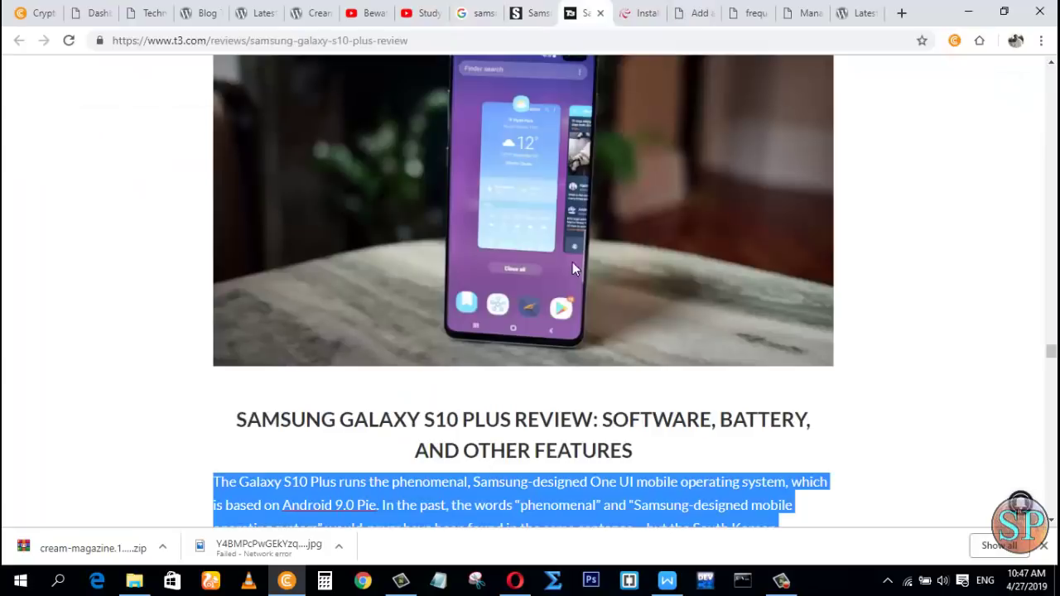
right_click(592, 207)
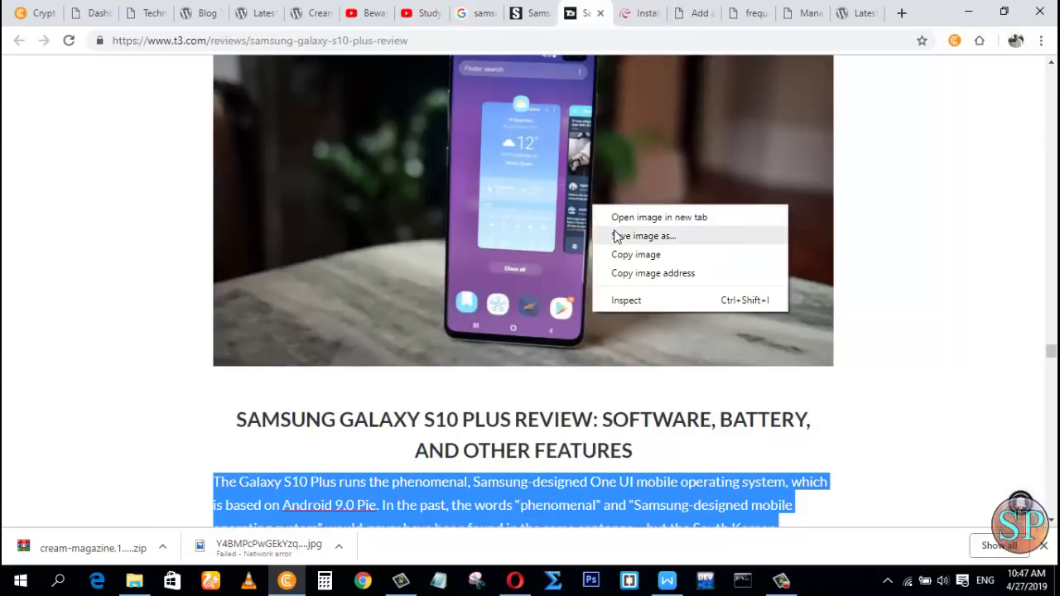
click(619, 236)
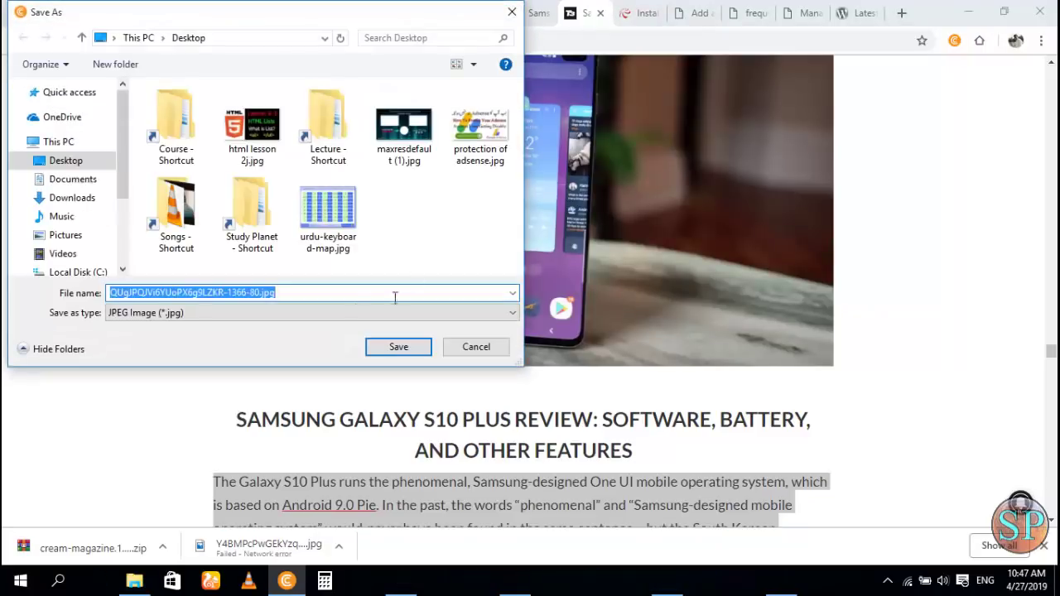
click(389, 347)
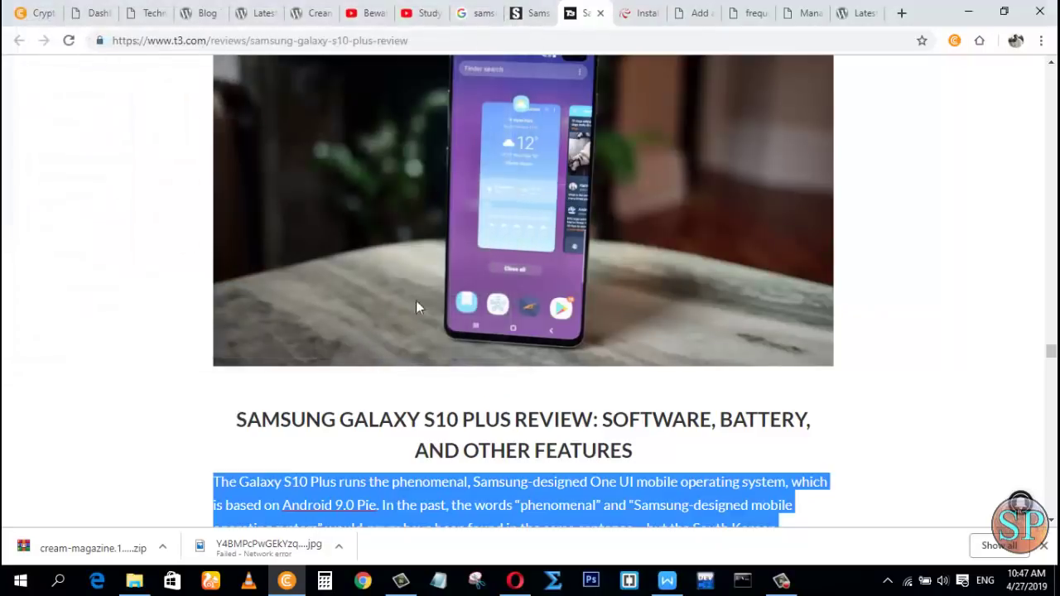
Step: Return to the WordPress post and insert an empty paragraph after the first body paragraph
click(708, 14)
scroll(472, 300, up, 4)
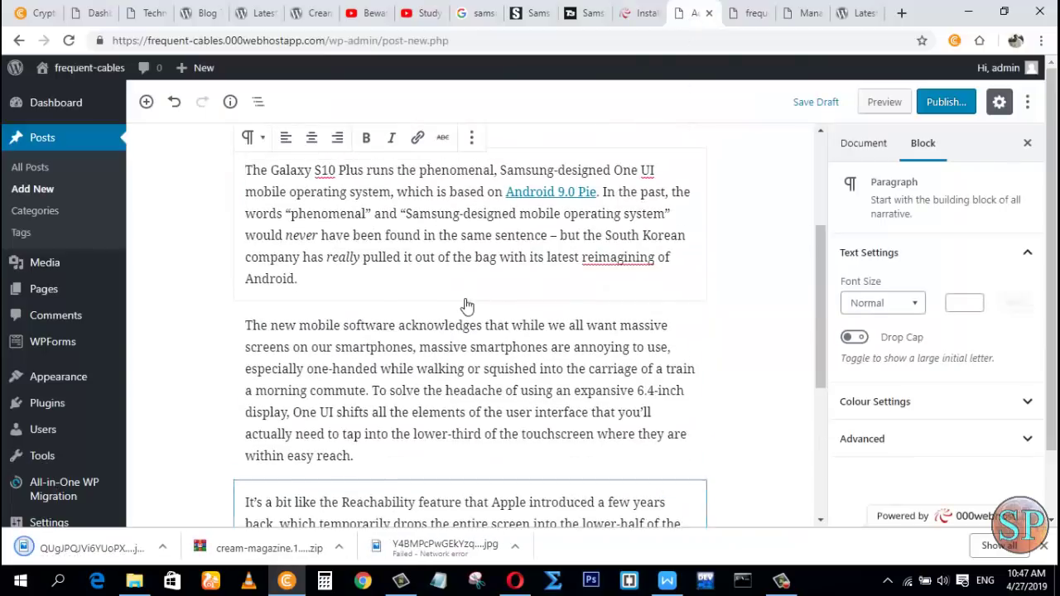
scroll(466, 306, down, 1)
click(407, 215)
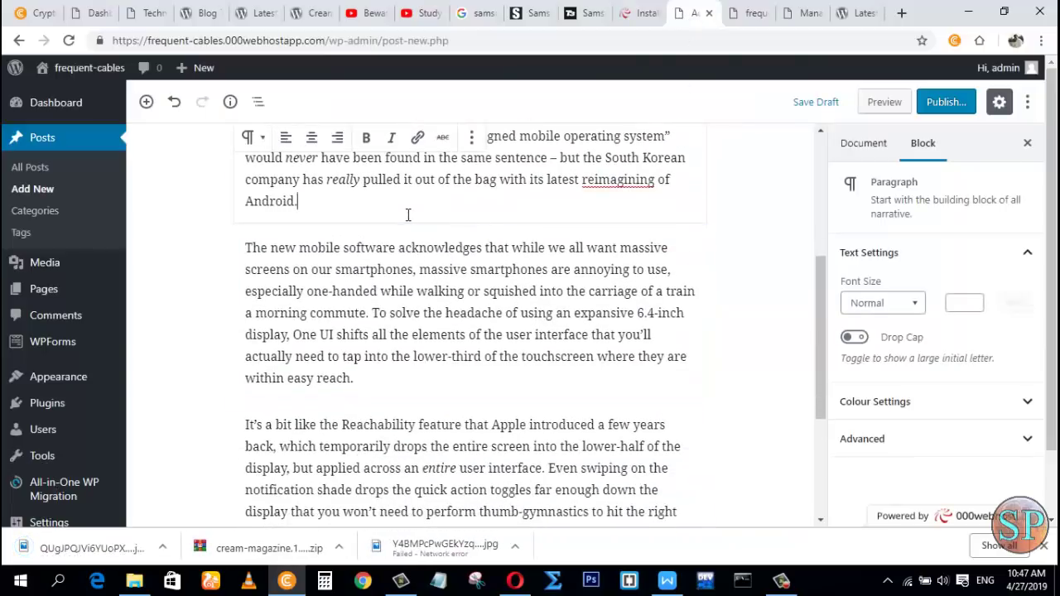
key(Return)
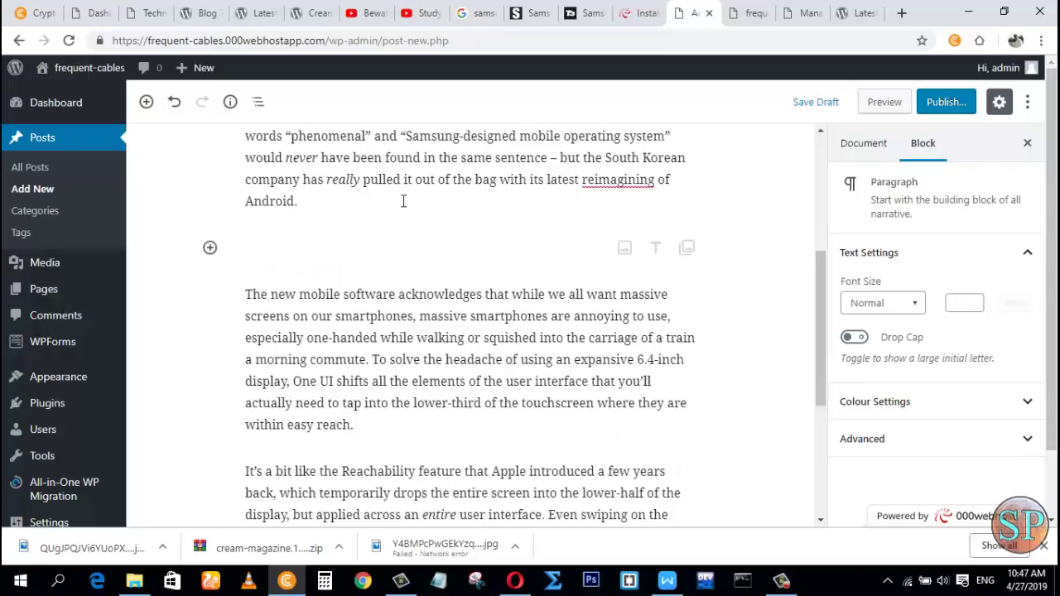
scroll(397, 207, up, 2)
scroll(305, 190, up, 2)
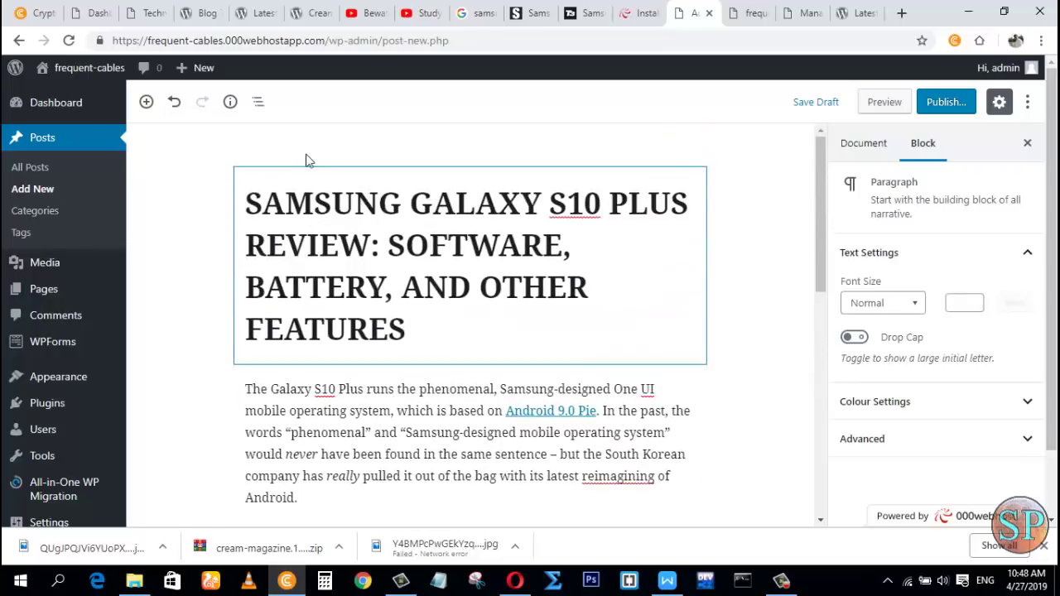
Step: Insert an image block after the first paragraph and upload QUgJPQJVi6YUoPX6g9LZKR-1366-80.jpg from the Desktop into it
scroll(319, 215, down, 3)
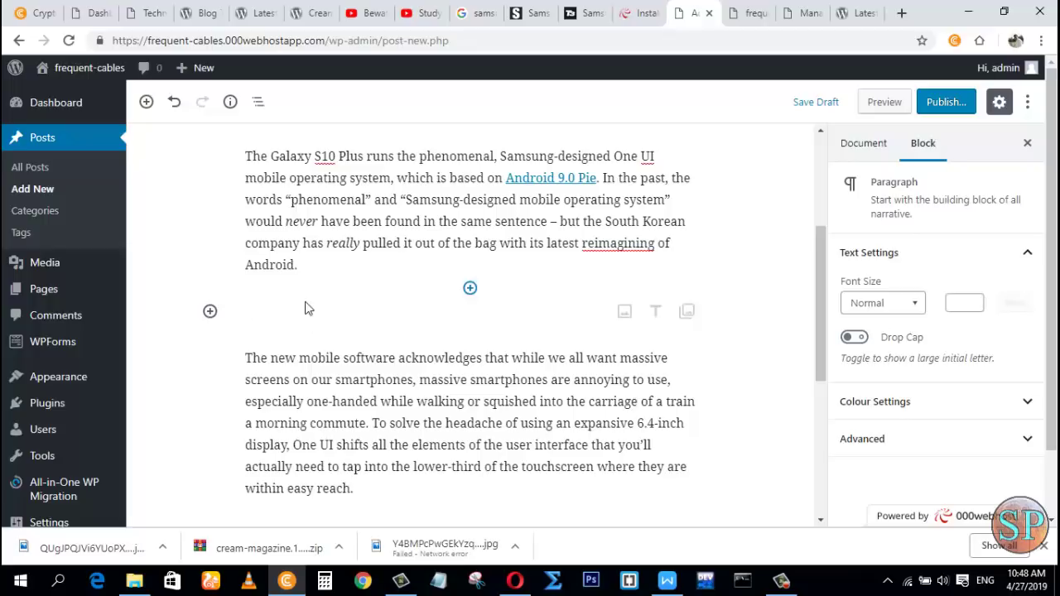
click(470, 288)
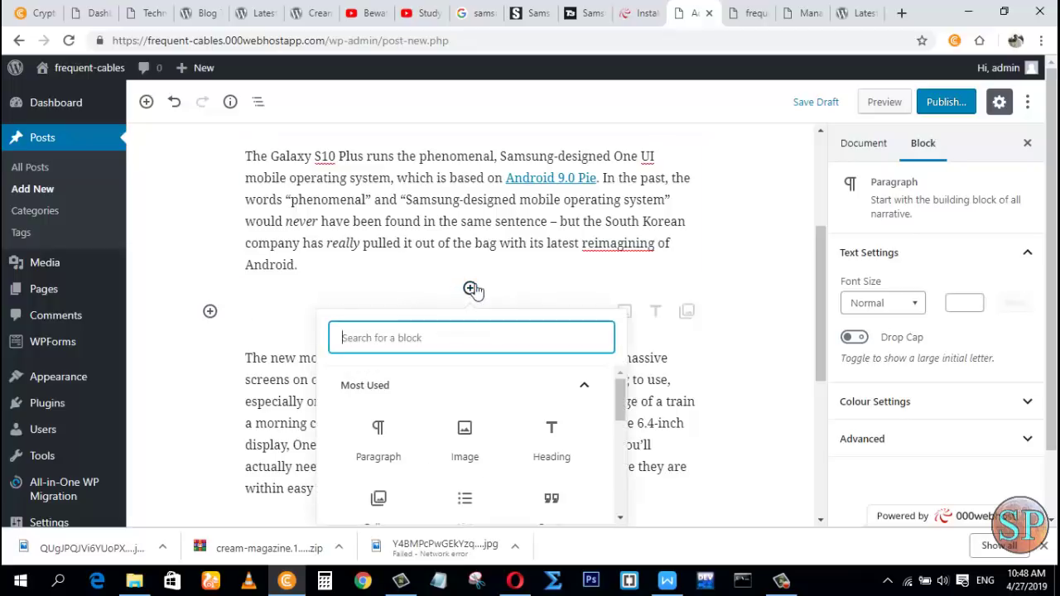
click(468, 435)
click(454, 396)
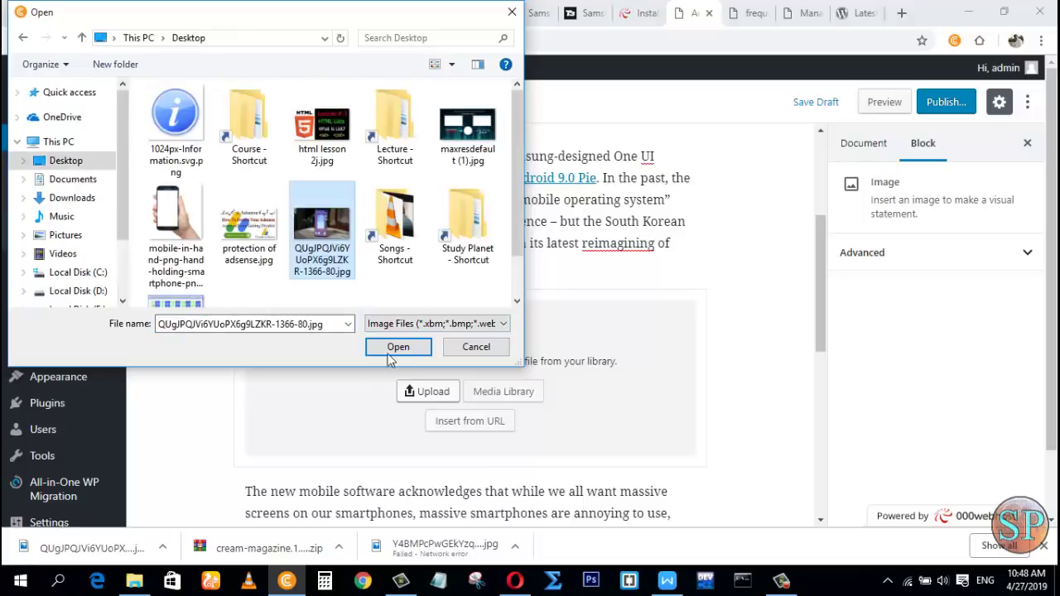
click(398, 346)
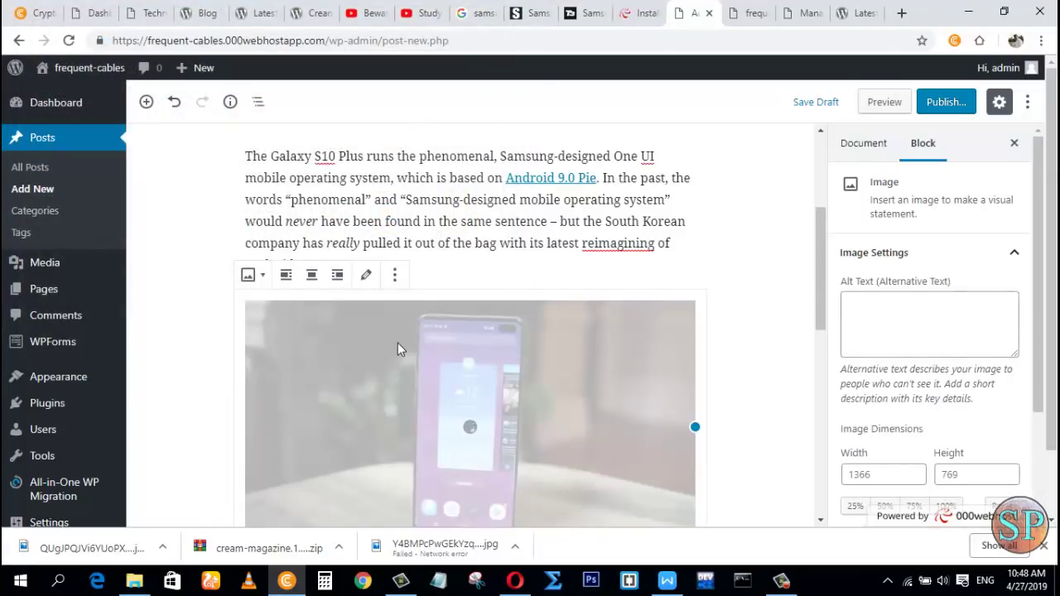
scroll(398, 347, down, 1)
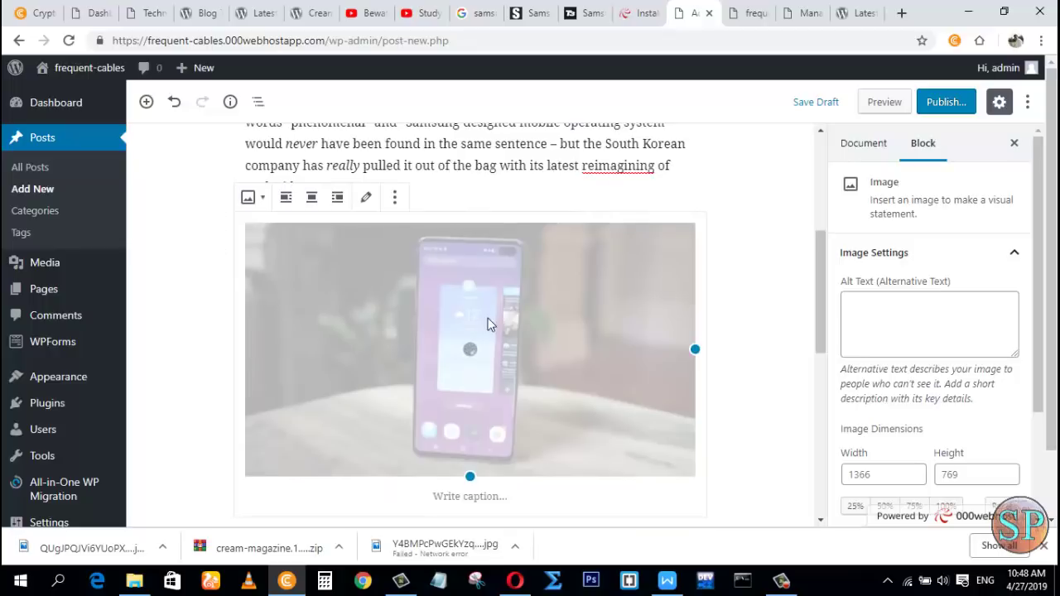
Step: Check the assignment's problem statement in WPS Writer for the category and picture requirements, and return to the post
click(667, 581)
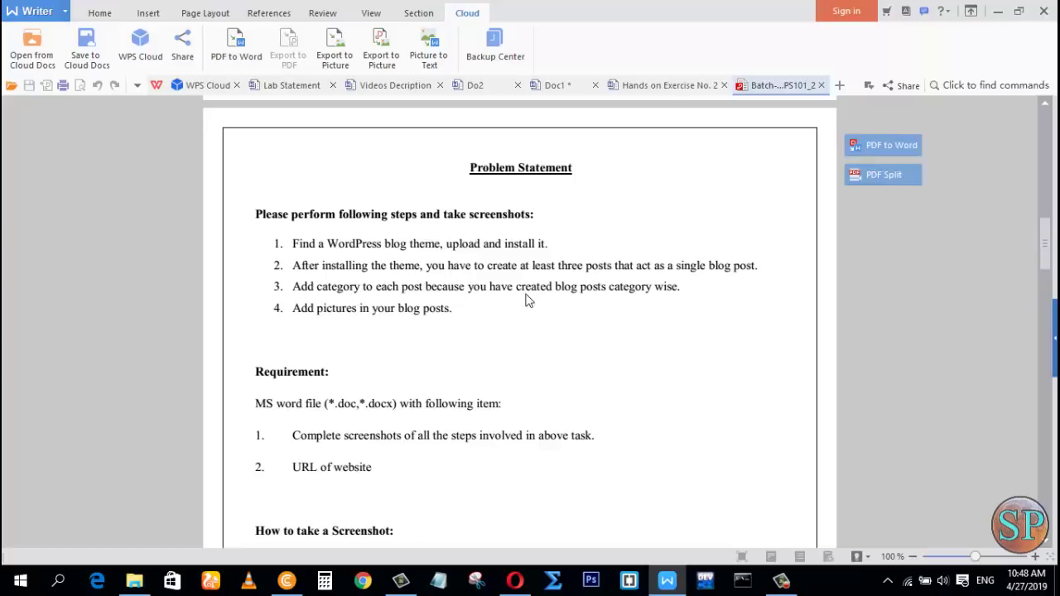
click(666, 580)
scroll(537, 348, up, 1)
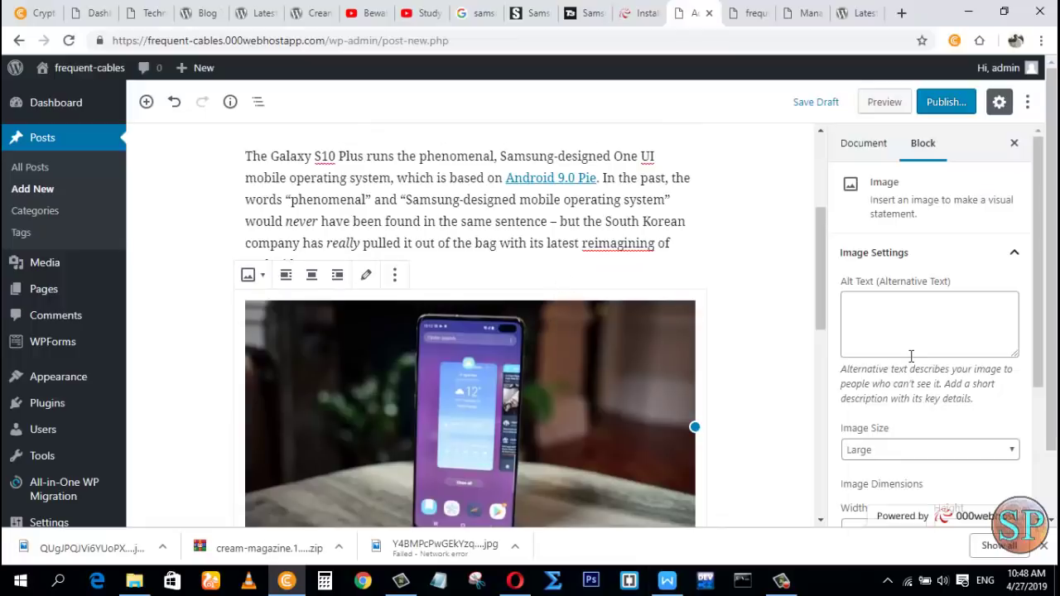
Step: Create a new category named "Tech" without a parent and assign it to the post
scroll(911, 356, down, 3)
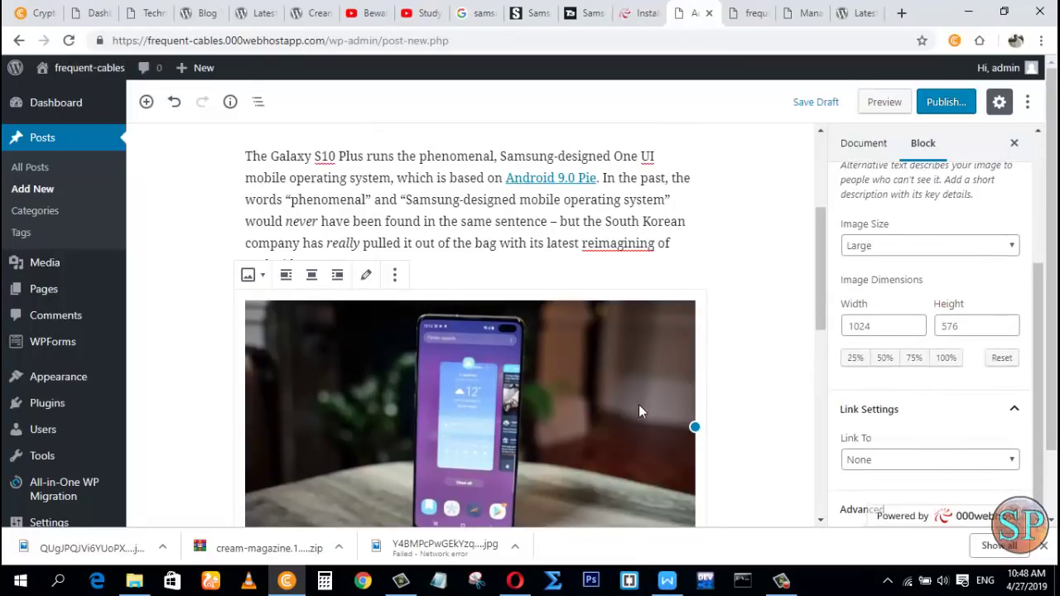
click(874, 143)
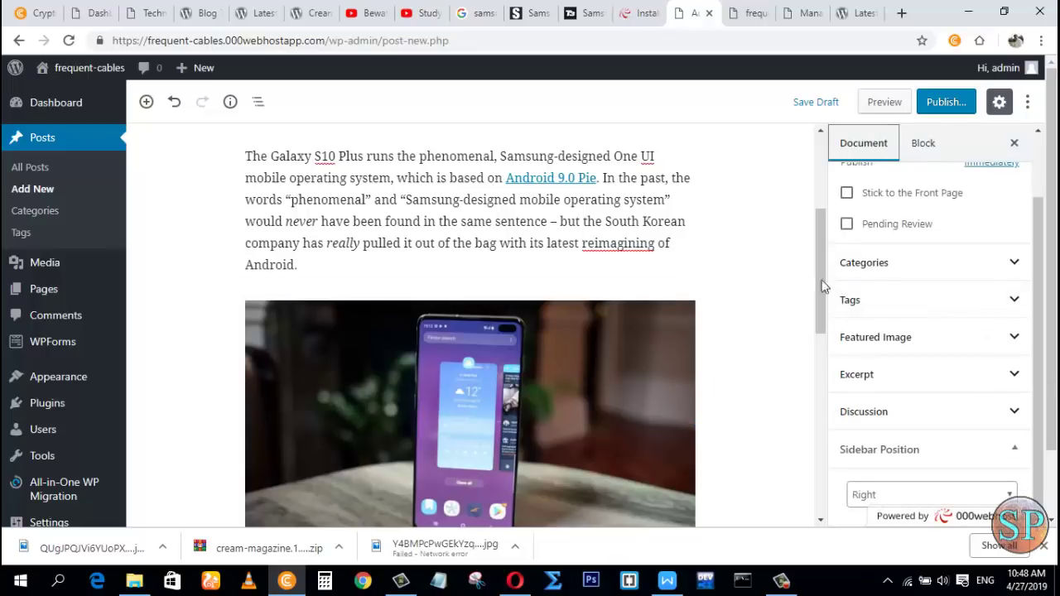
click(889, 266)
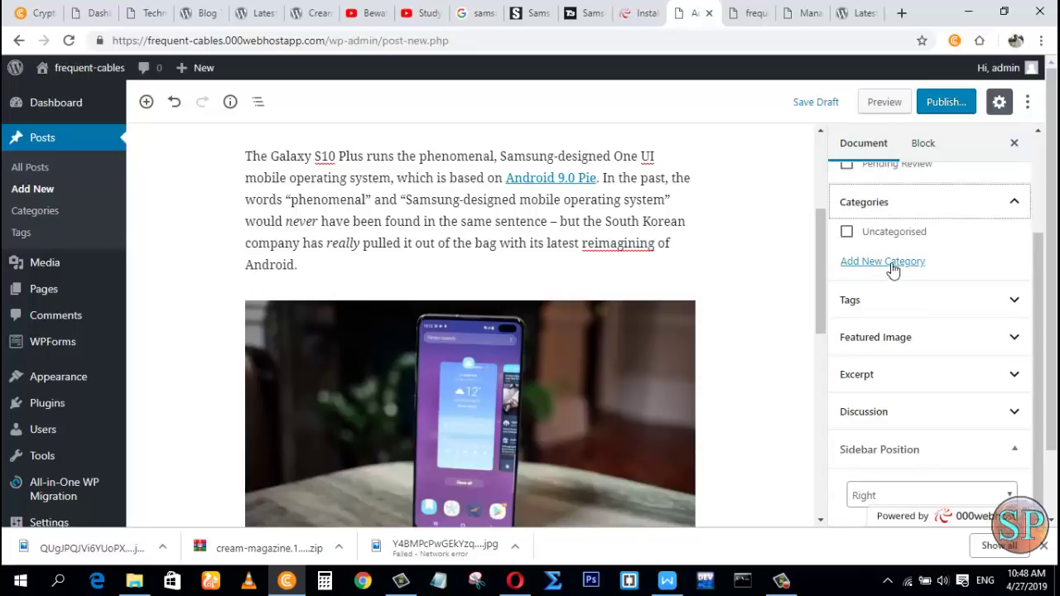
click(891, 263)
click(902, 245)
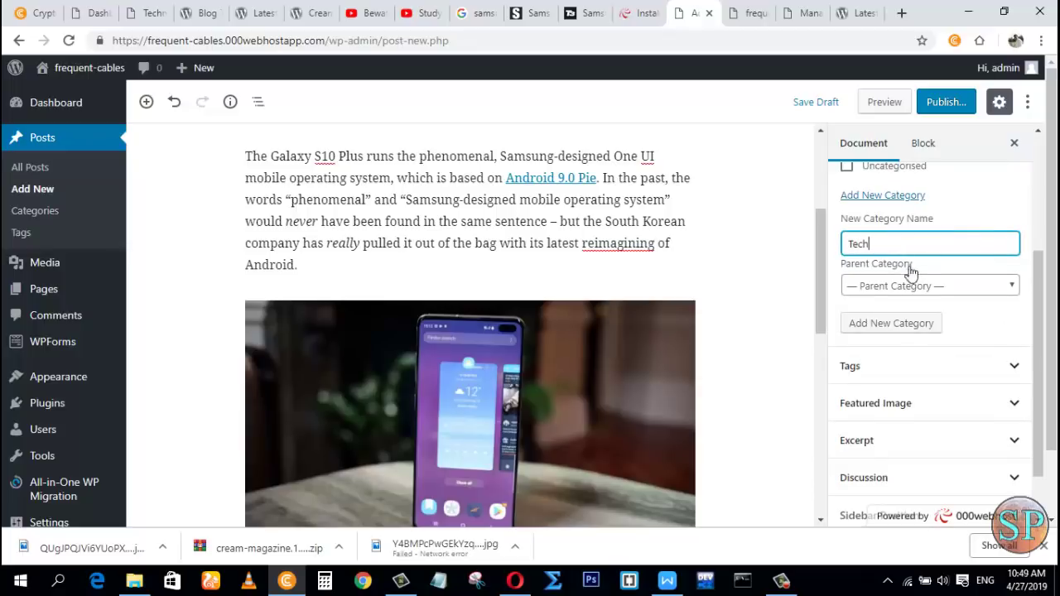
click(913, 285)
click(917, 303)
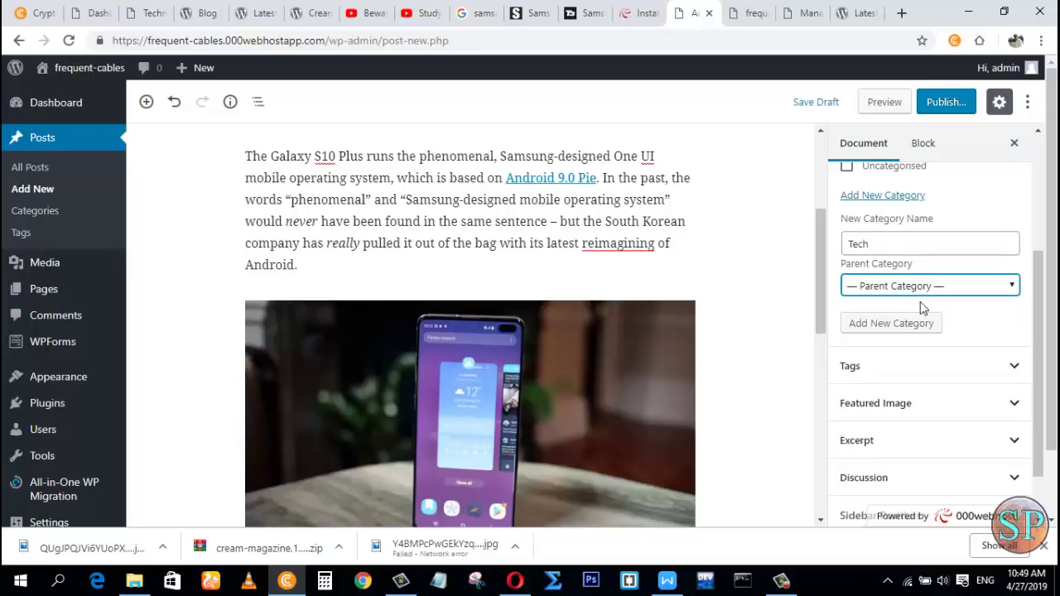
click(905, 324)
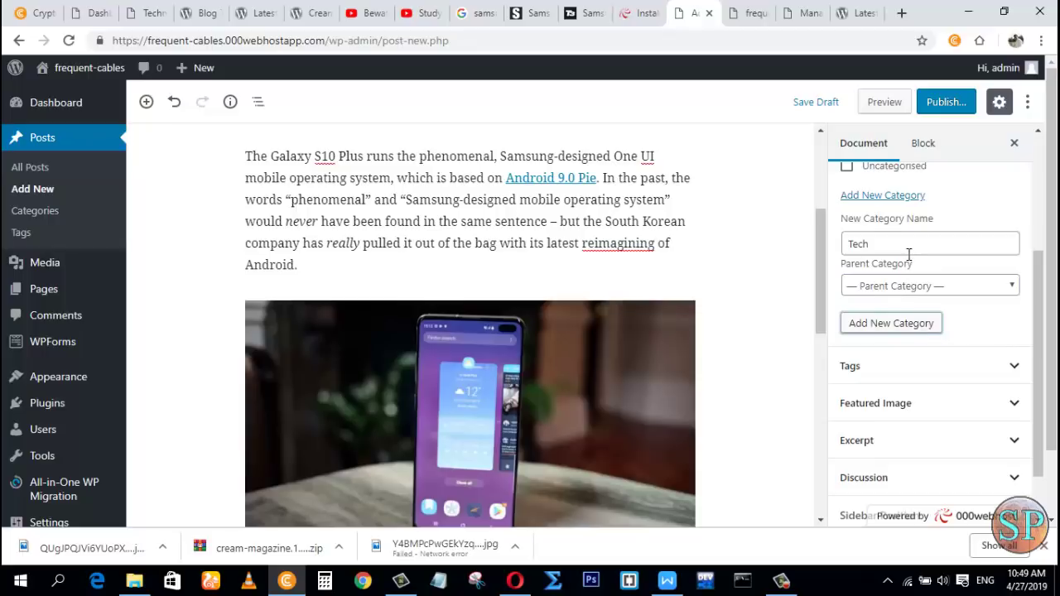
key(Return)
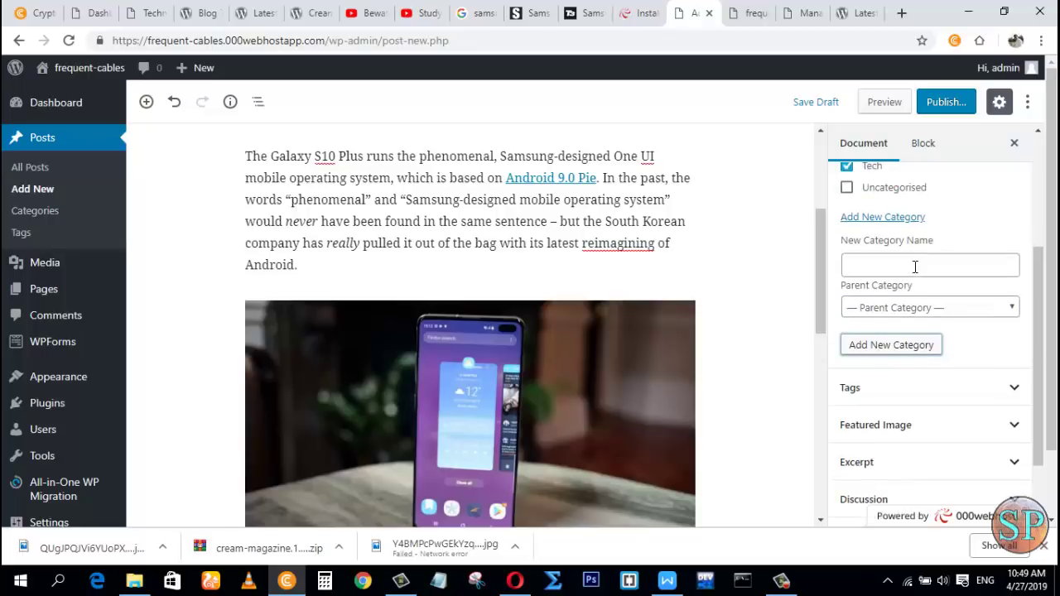
click(916, 268)
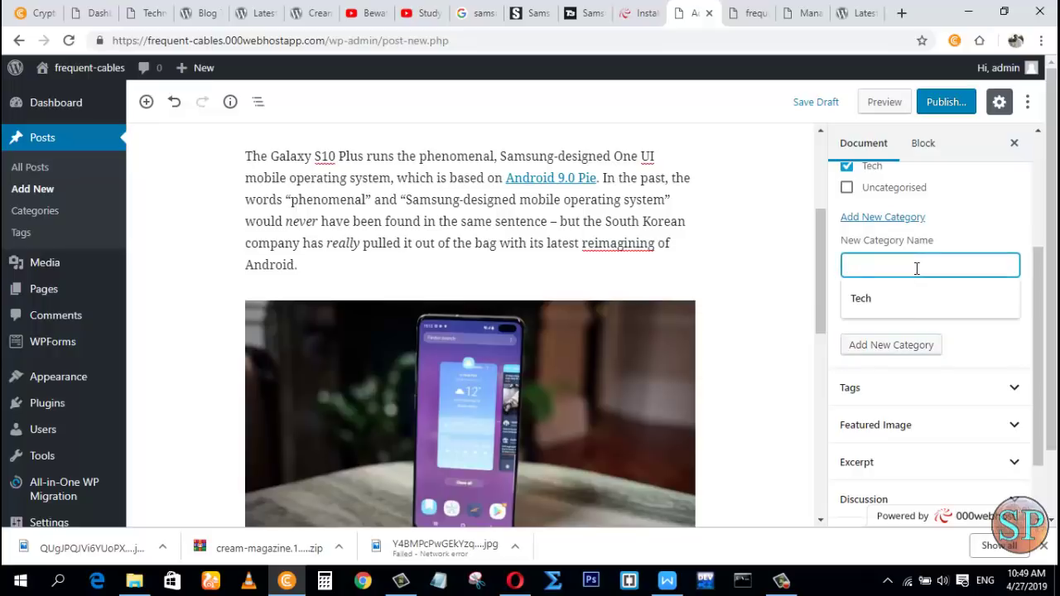
Step: Create a new category named "Mobile" under the parent category Tech and assign it to the post
text(Mobile)
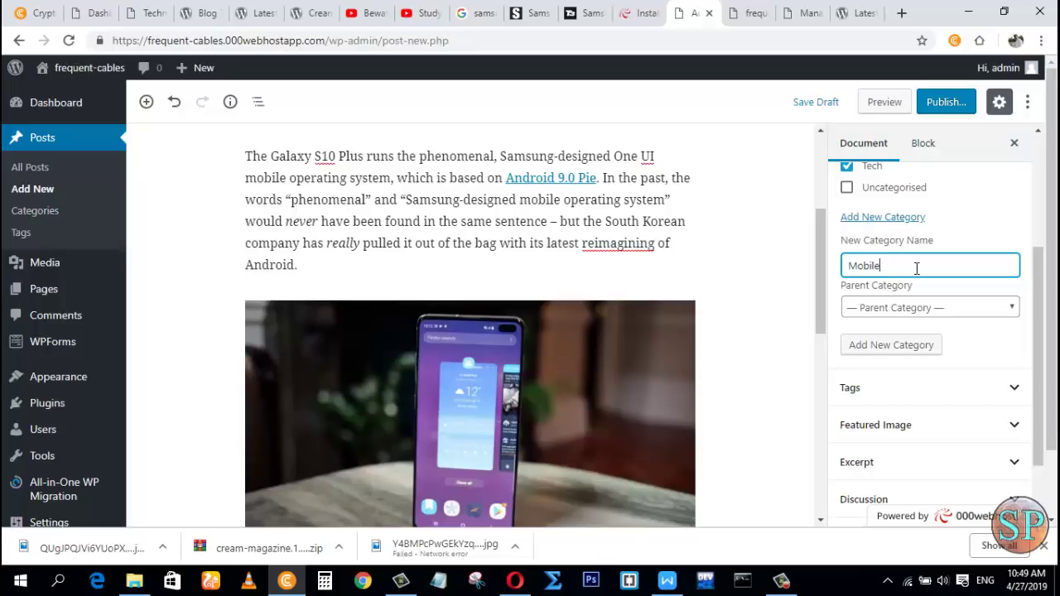
click(901, 309)
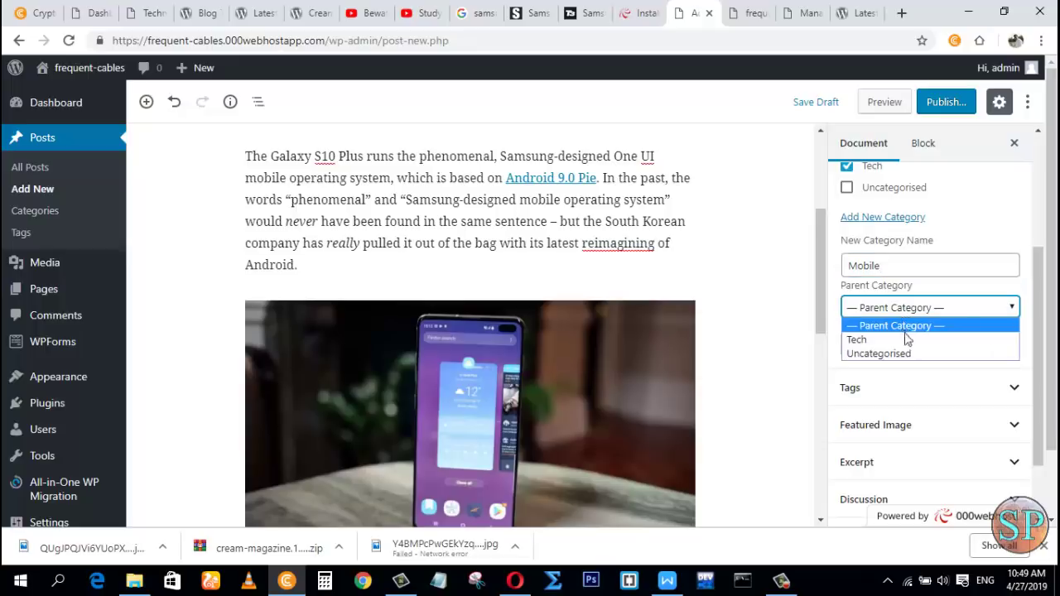
click(904, 339)
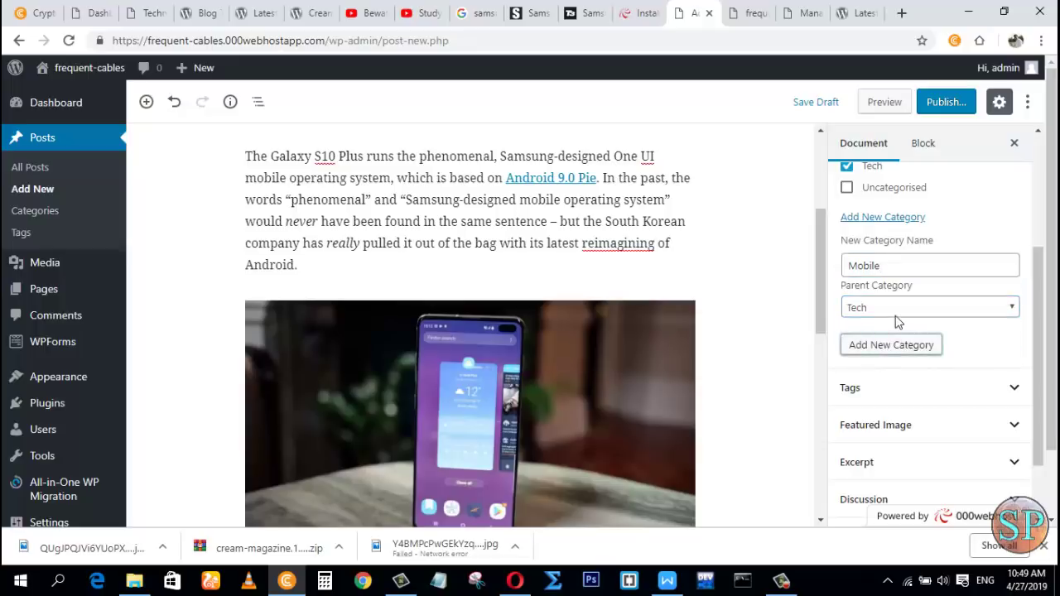
scroll(897, 320, up, 2)
scroll(899, 310, down, 2)
key(Return)
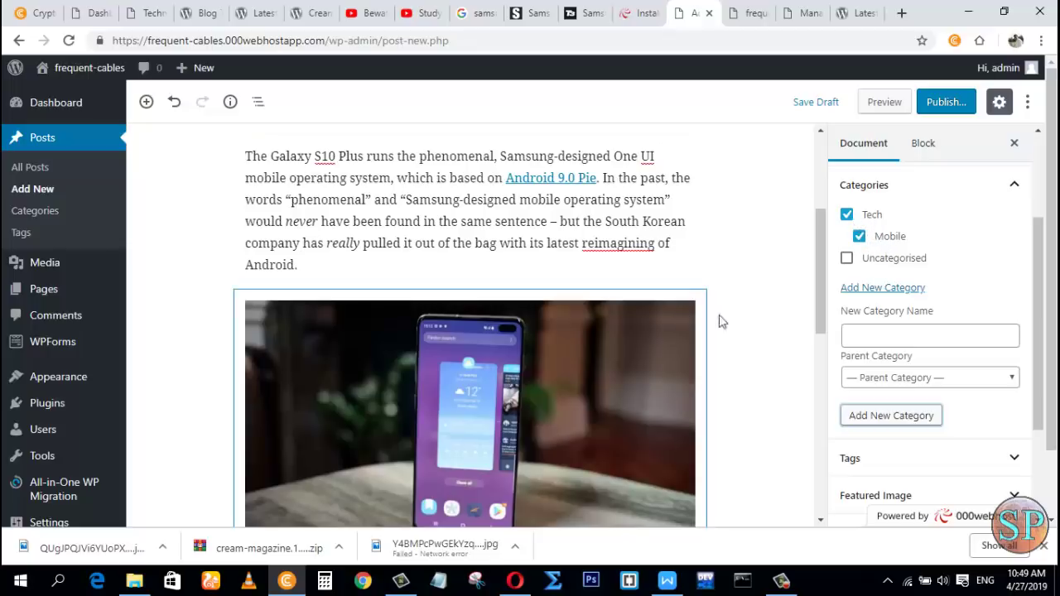
Step: Add the tag "samsung galaxy s10 plus" to the post
scroll(861, 354, down, 2)
click(888, 308)
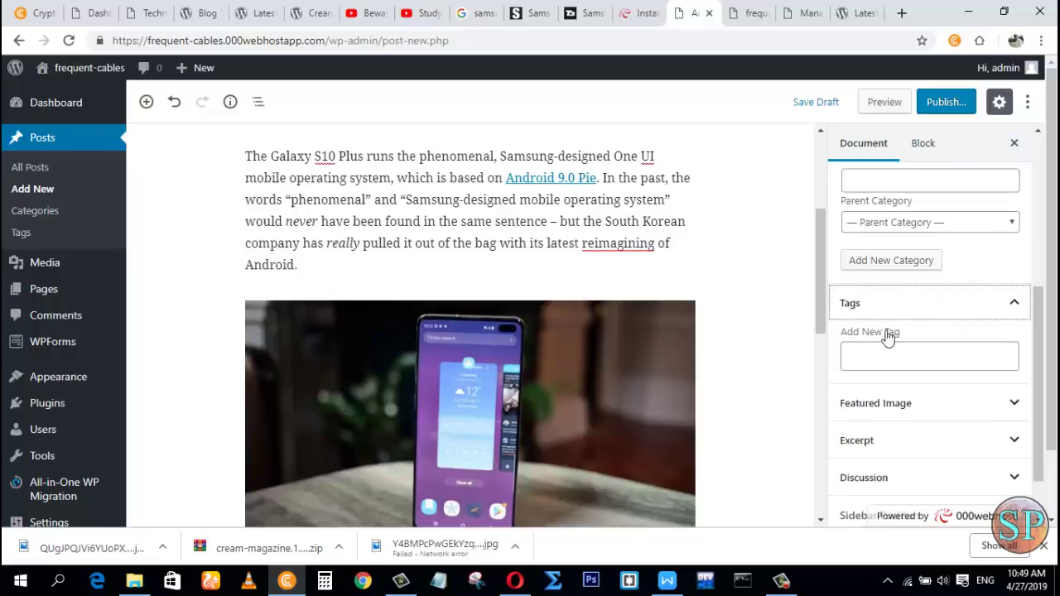
click(890, 355)
scroll(603, 284, up, 3)
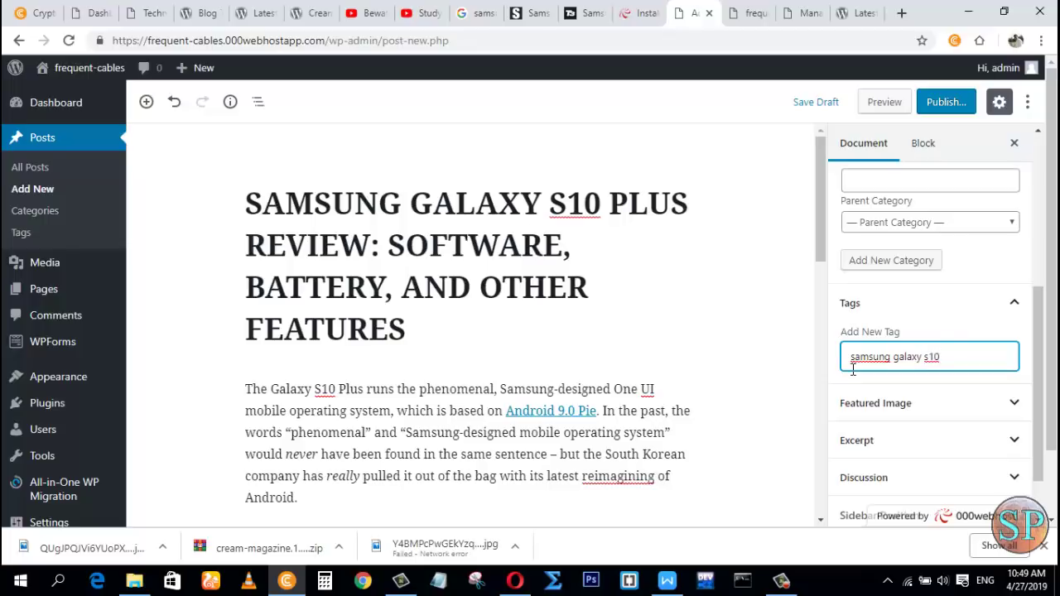
text(s)
key(Return)
key(BackSpace)
text(samsung)
key(Return)
key(BackSpace)
text(samsung galaxy s10 plus)
key(Return)
Step: Upload QUgJPQJVi6YUoPX6g9LZKR-1366-80.jpg from the Desktop and set it as the post's featured image
click(928, 416)
scroll(928, 416, down, 1)
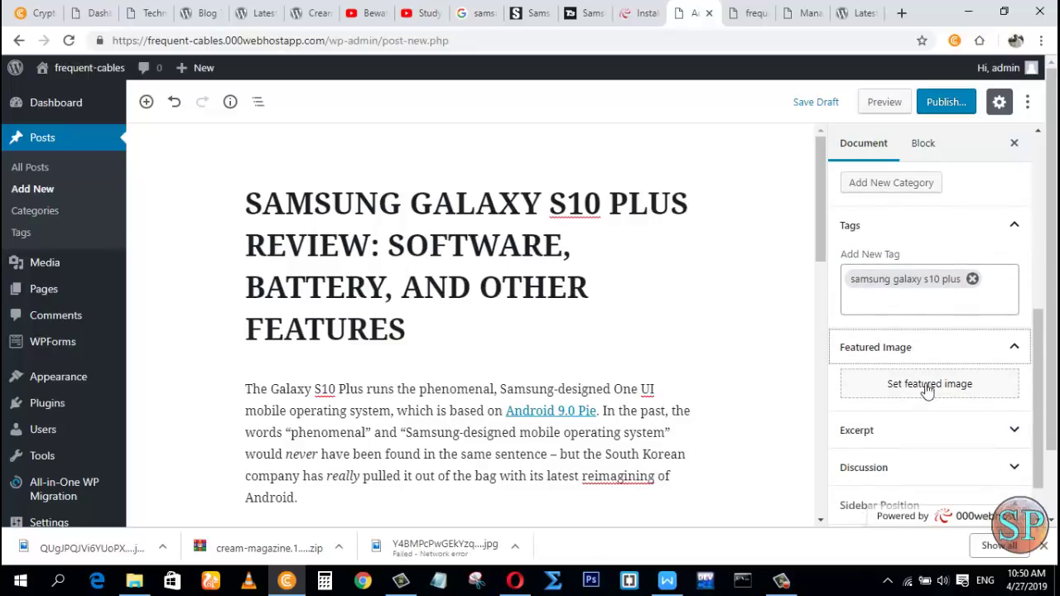
click(928, 391)
click(570, 329)
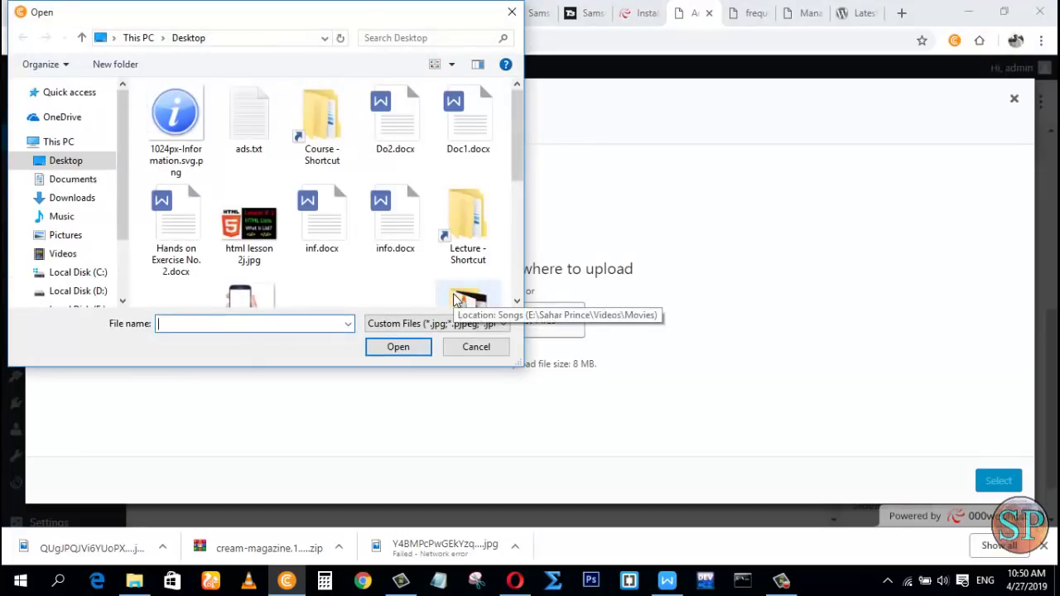
scroll(302, 252, down, 3)
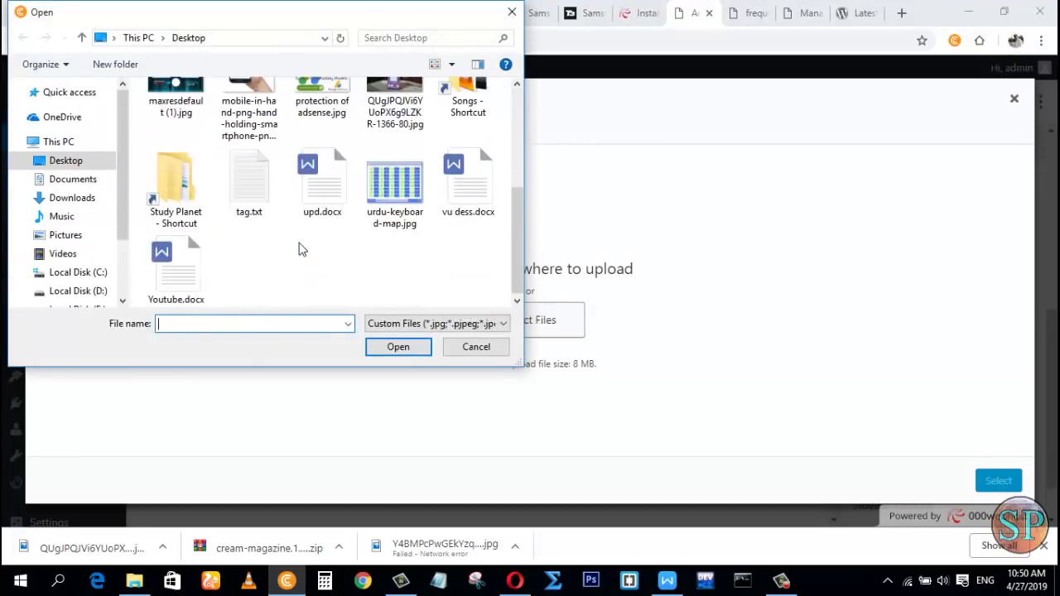
scroll(389, 166, up, 1)
click(395, 124)
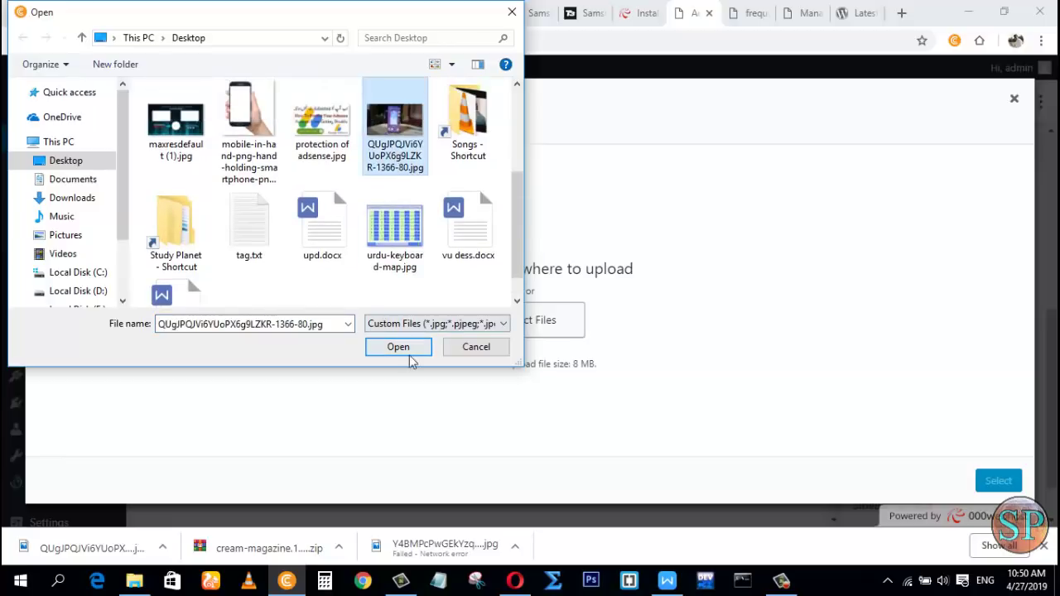
click(406, 350)
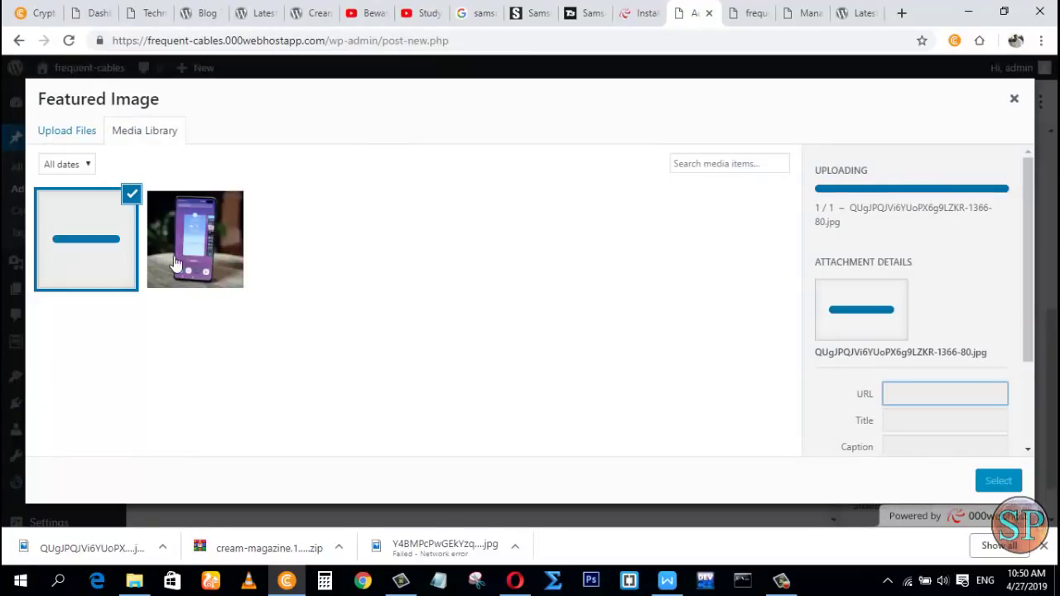
click(998, 483)
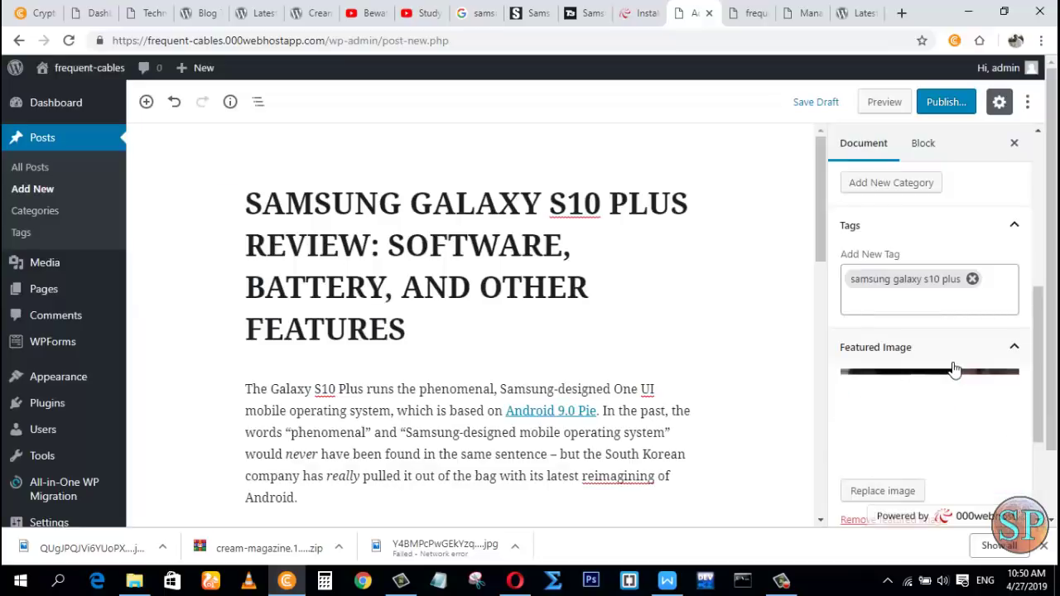
Step: Publish the Samsung Galaxy S10 Plus review post and dismiss the notice
click(961, 103)
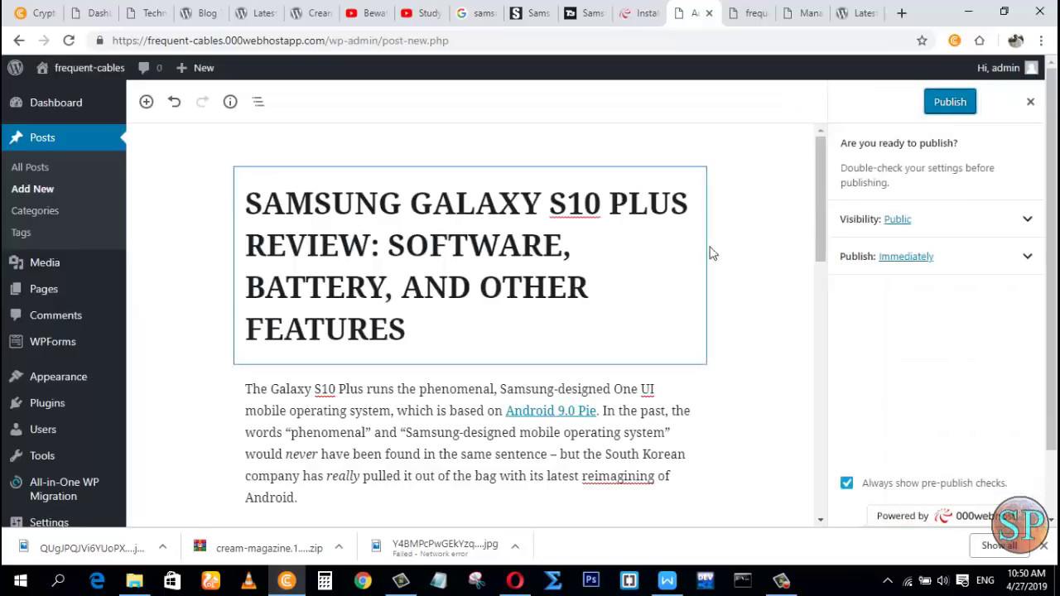
click(949, 103)
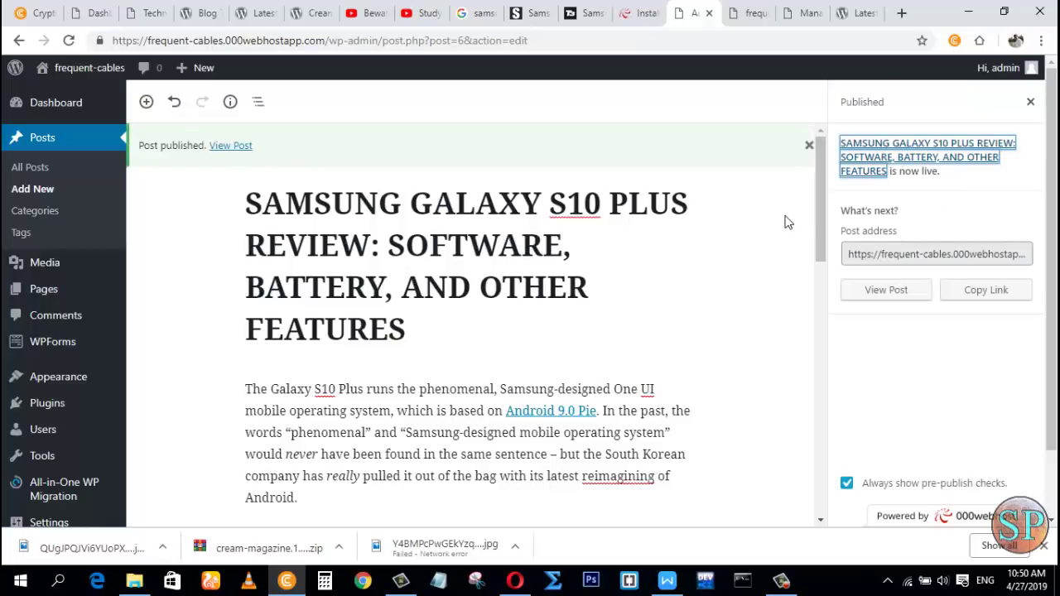
click(808, 145)
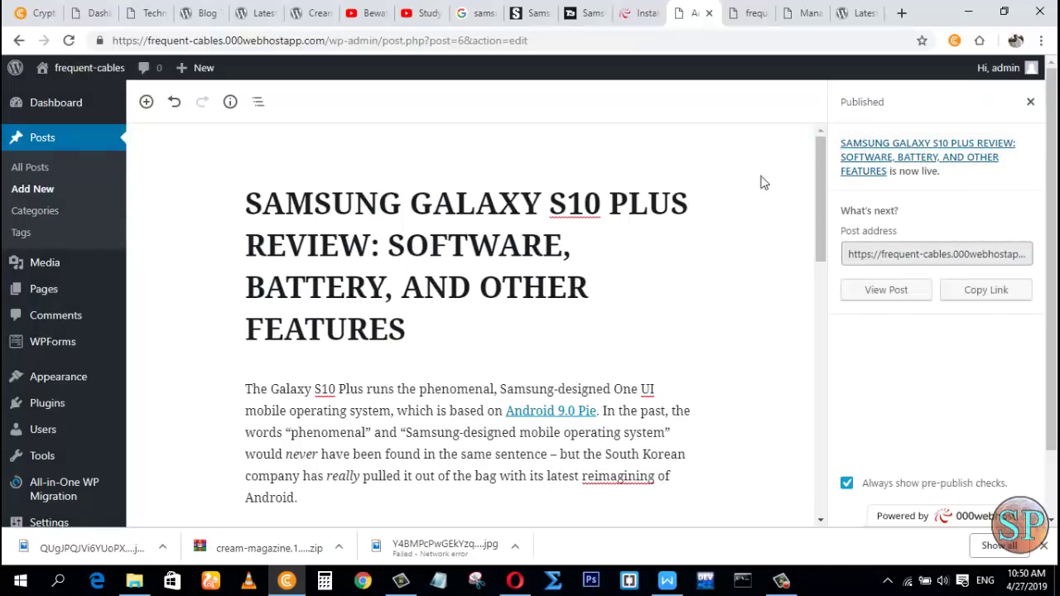
Step: Look over the post in the editor, and open its published page in a new tab to check the title, images and text
scroll(685, 257, down, 10)
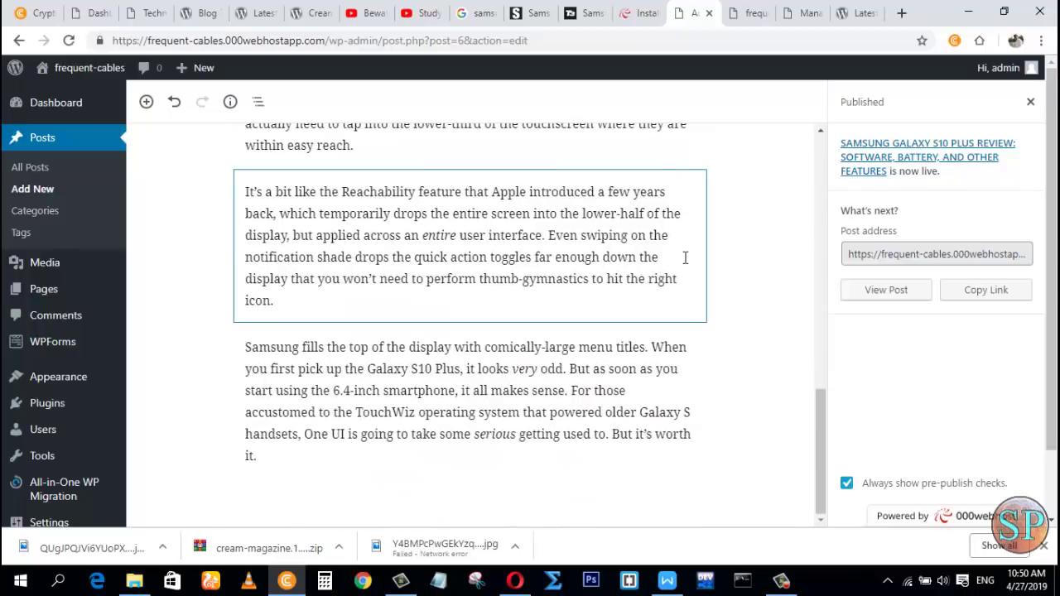
scroll(692, 269, up, 5)
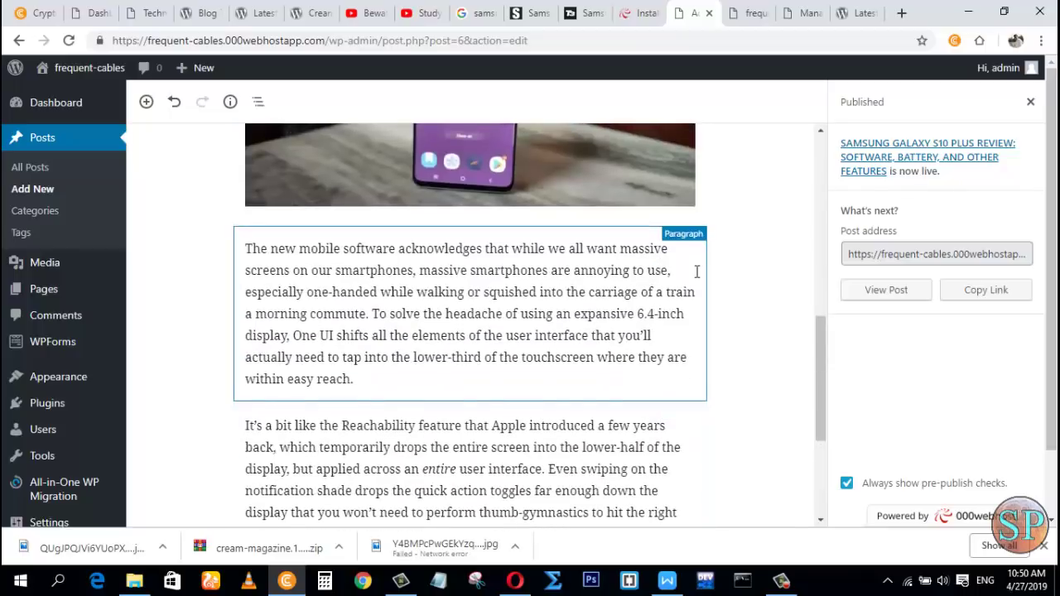
scroll(692, 271, up, 5)
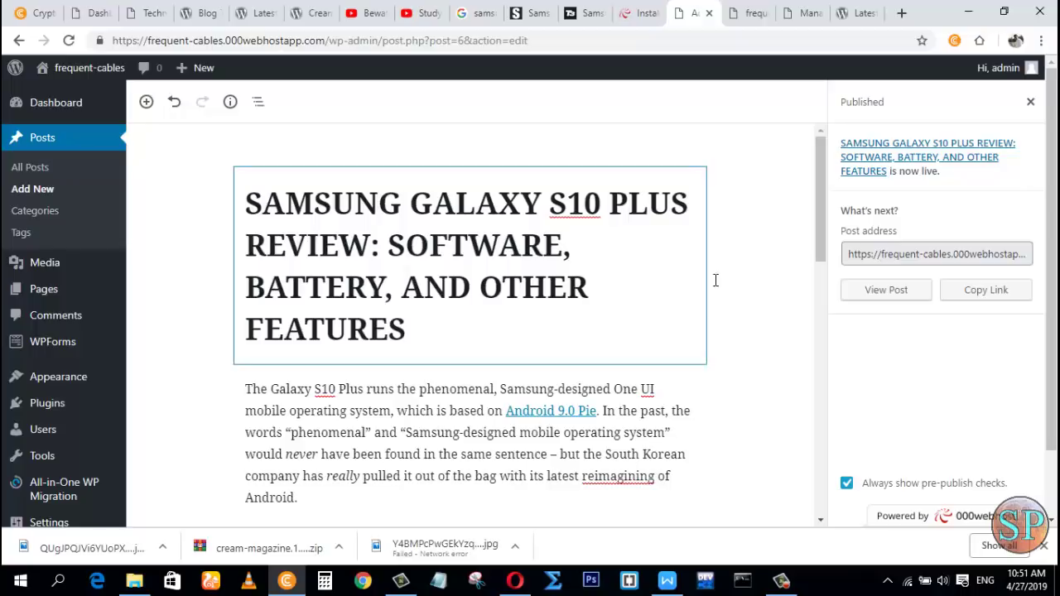
right_click(873, 290)
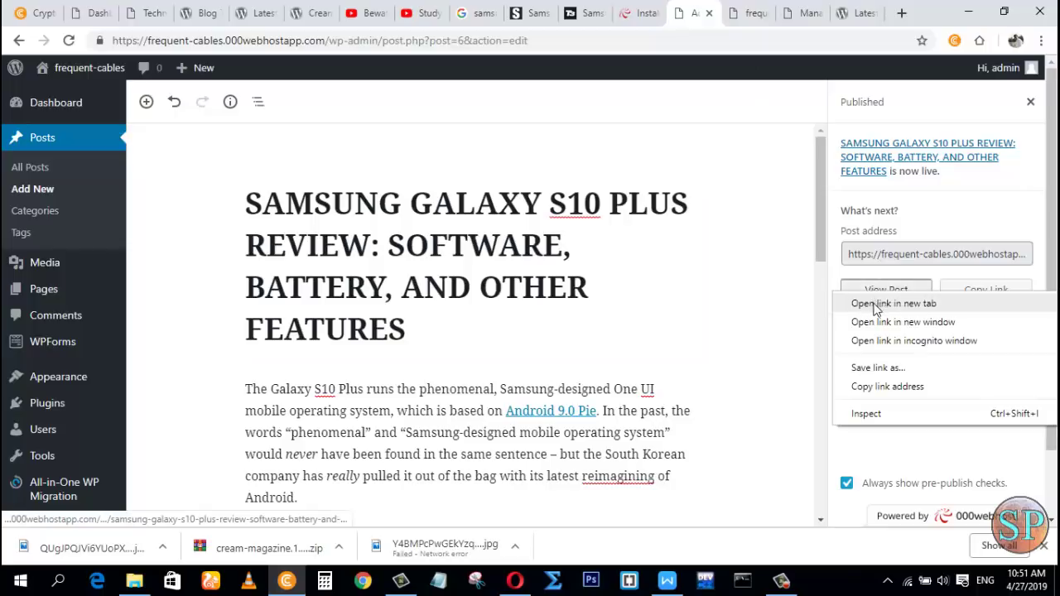
click(874, 303)
click(701, 13)
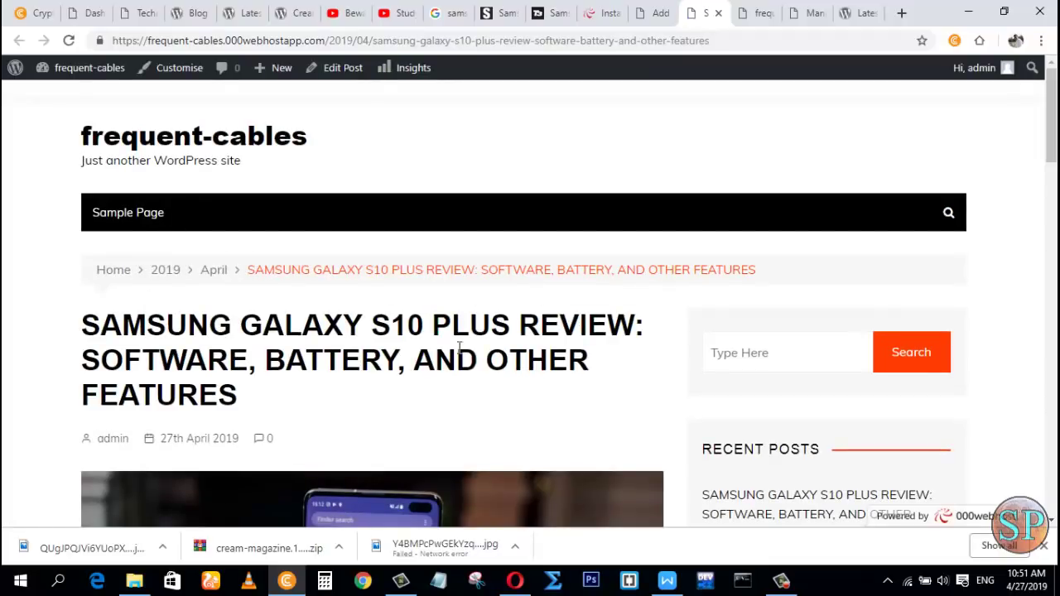
scroll(470, 322, down, 10)
scroll(465, 321, down, 8)
scroll(468, 321, up, 10)
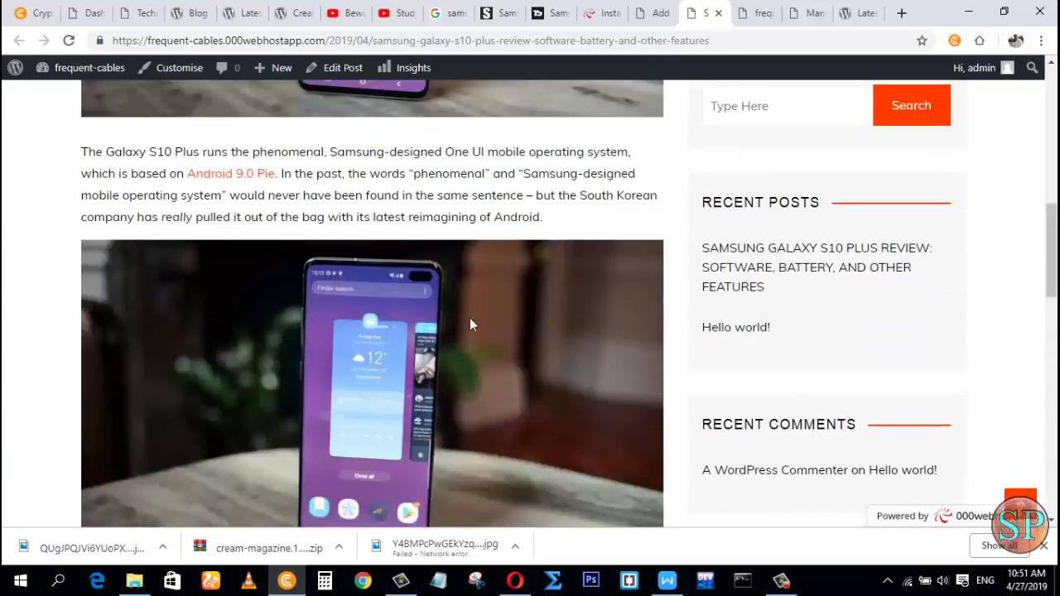
scroll(469, 324, up, 8)
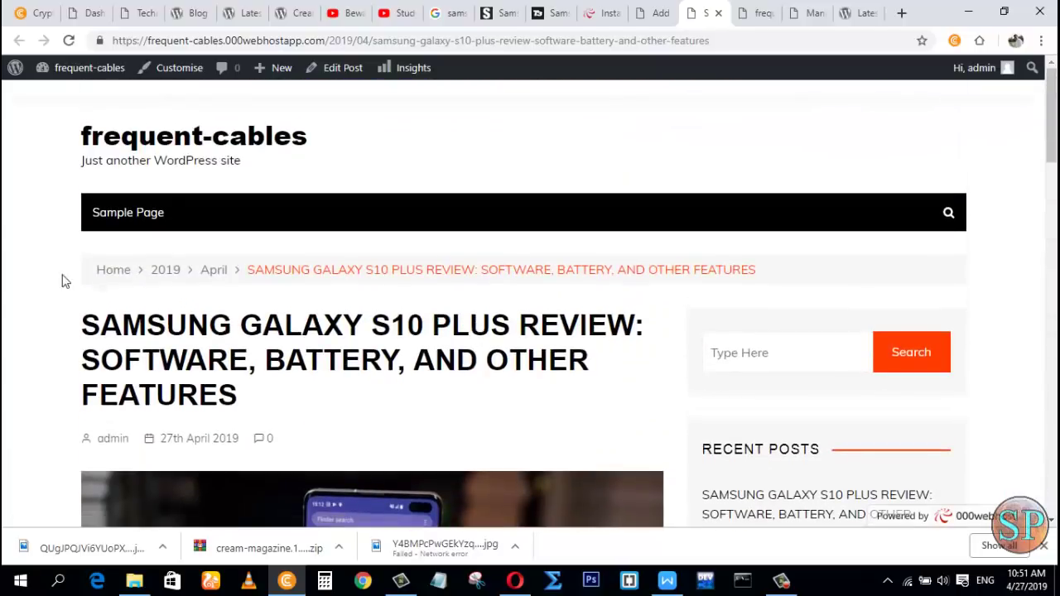
Step: Check the frequent-cables home page for the new post and its categories, and compare the layout with the Techno Babu site
click(109, 273)
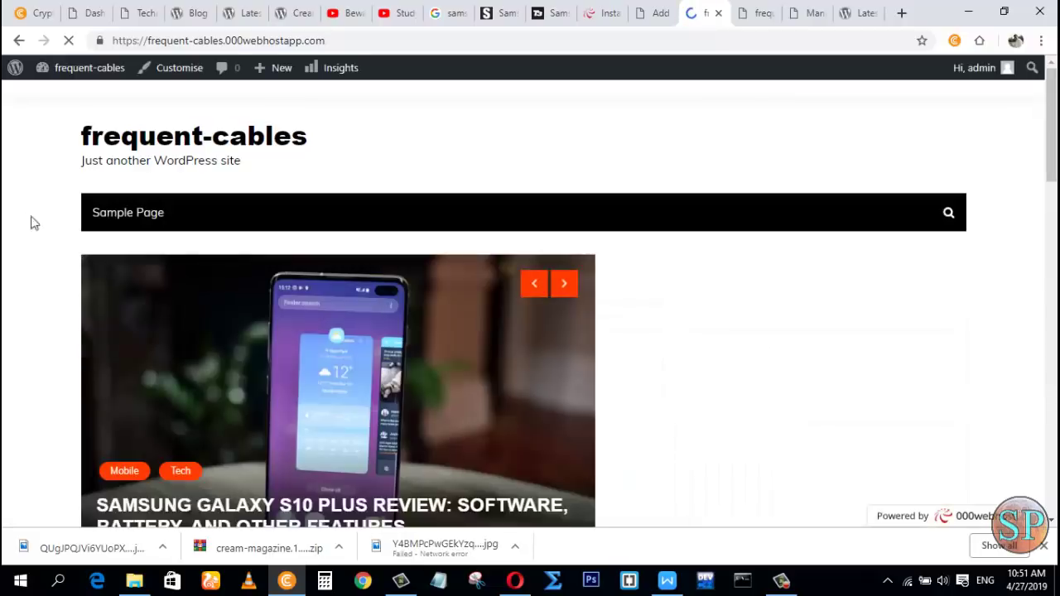
scroll(70, 217, down, 5)
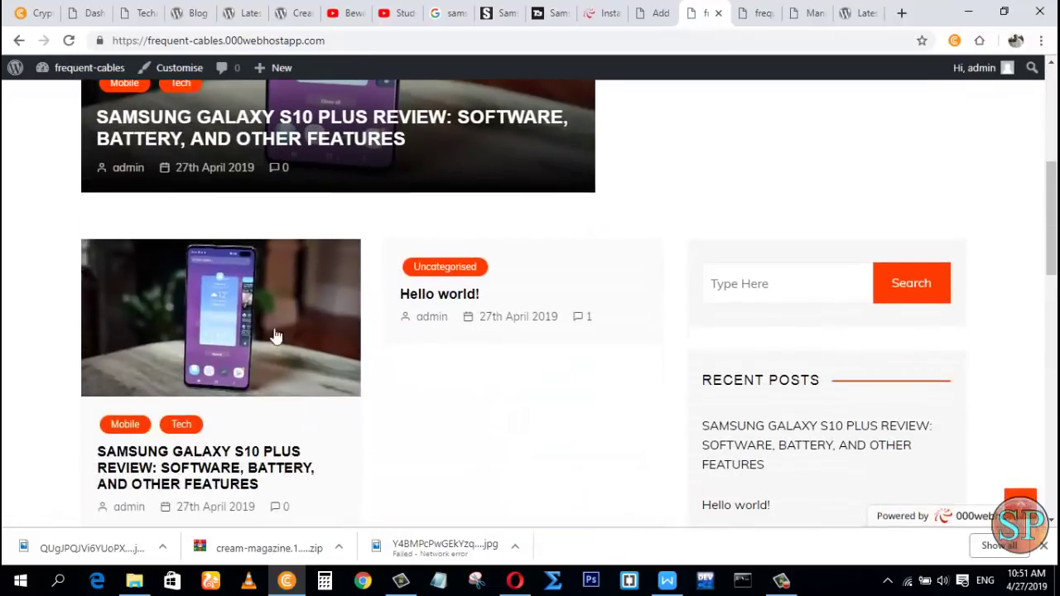
scroll(367, 313, down, 2)
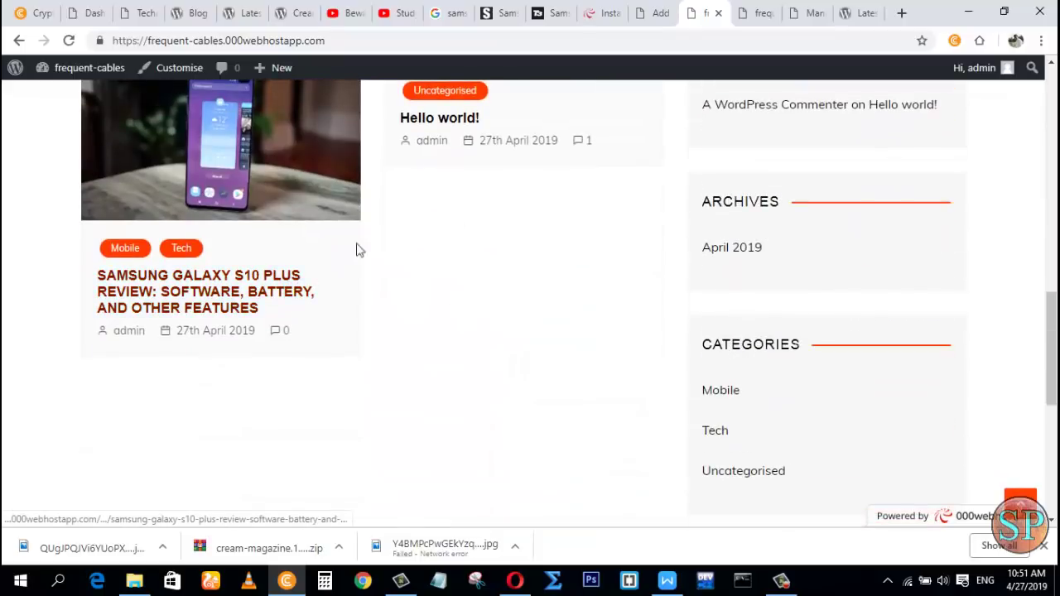
scroll(525, 334, up, 6)
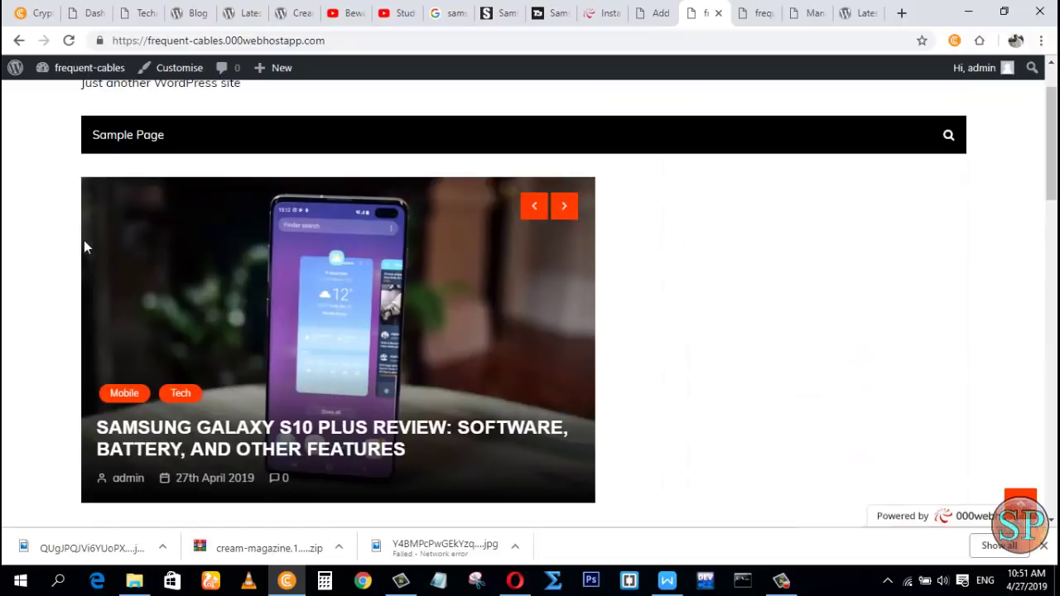
scroll(2, 204, up, 1)
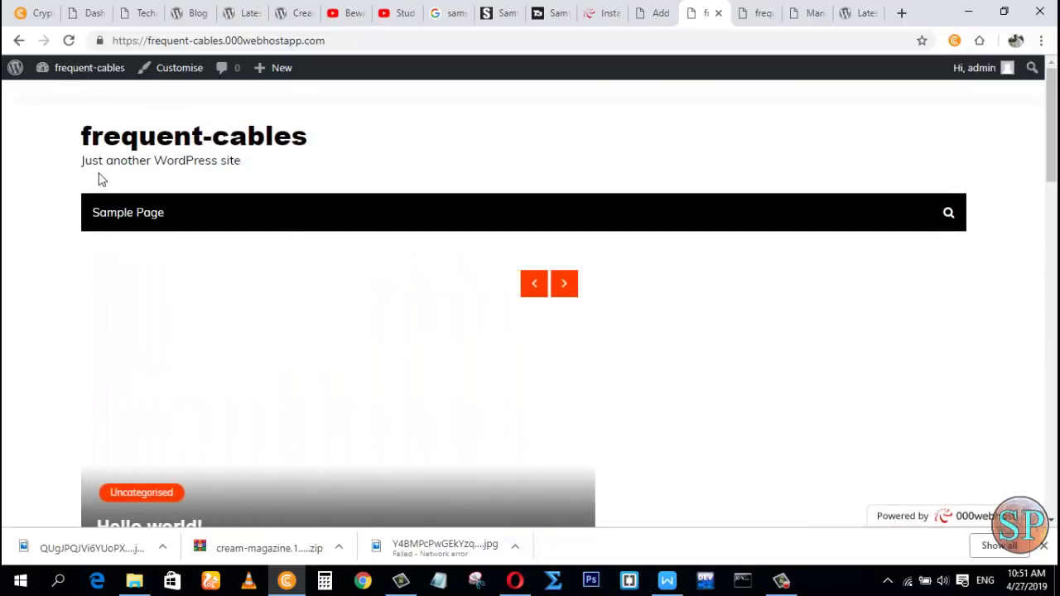
click(134, 14)
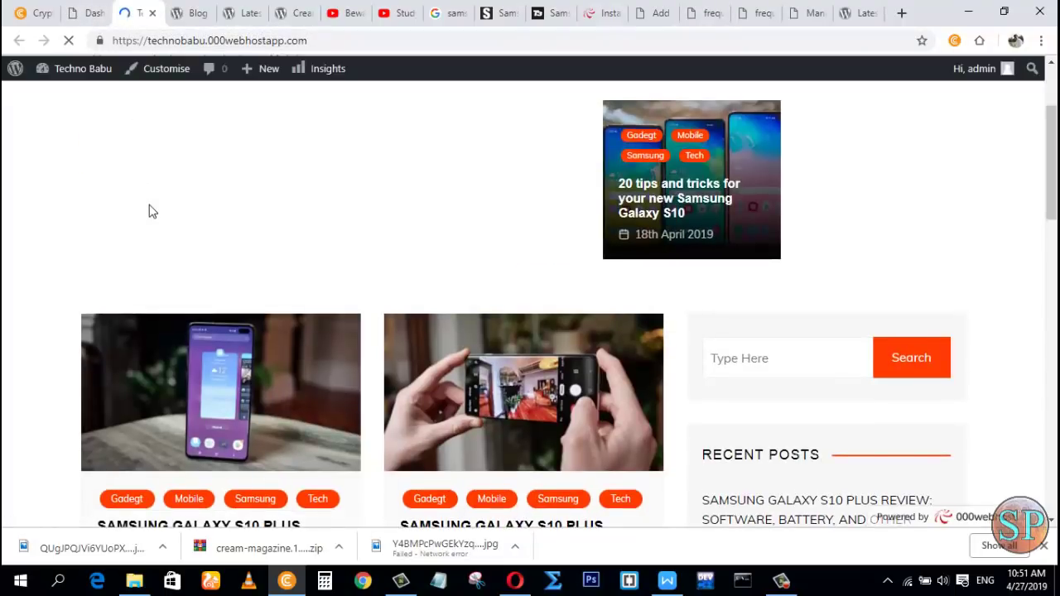
scroll(124, 215, up, 3)
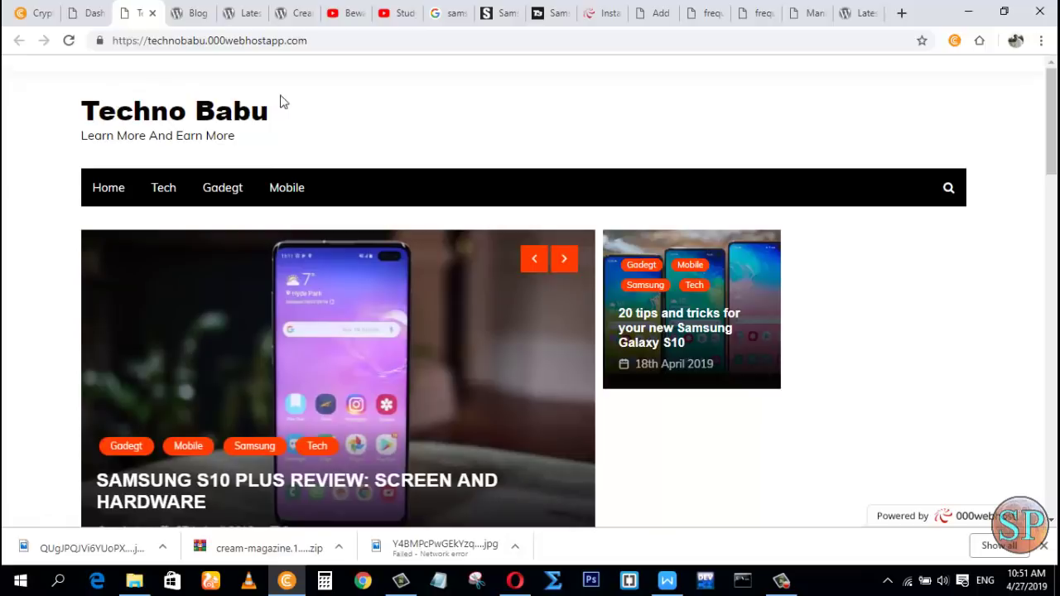
scroll(393, 167, down, 5)
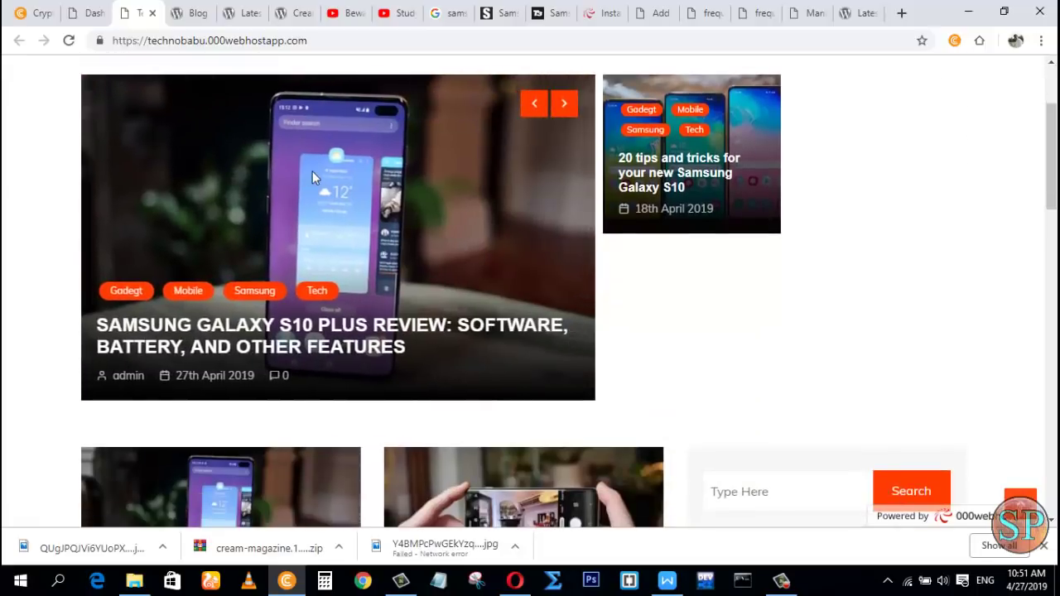